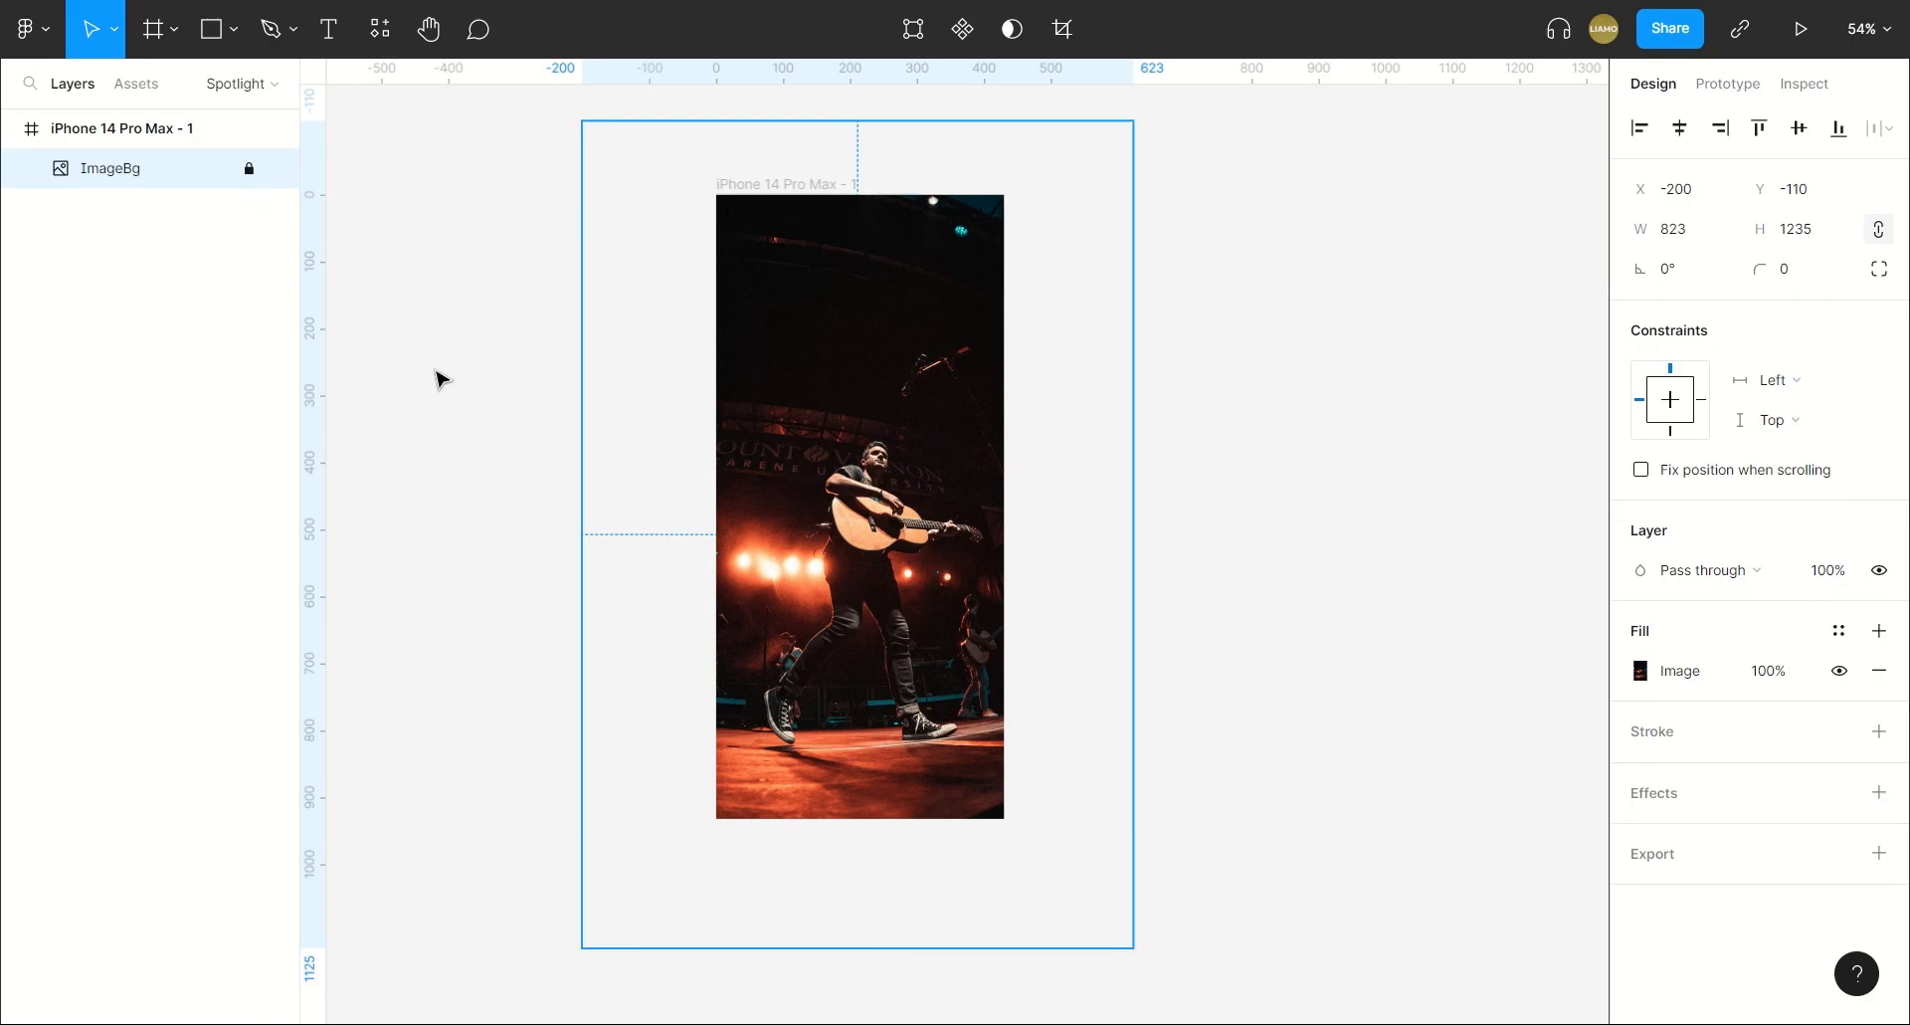
Add a two-line text reading "MUSIC IS LIFE" on the empty canvas beside the iPhone 14 Pro Max frame.
{"action": "left_click", "coordinate": [329, 40]}
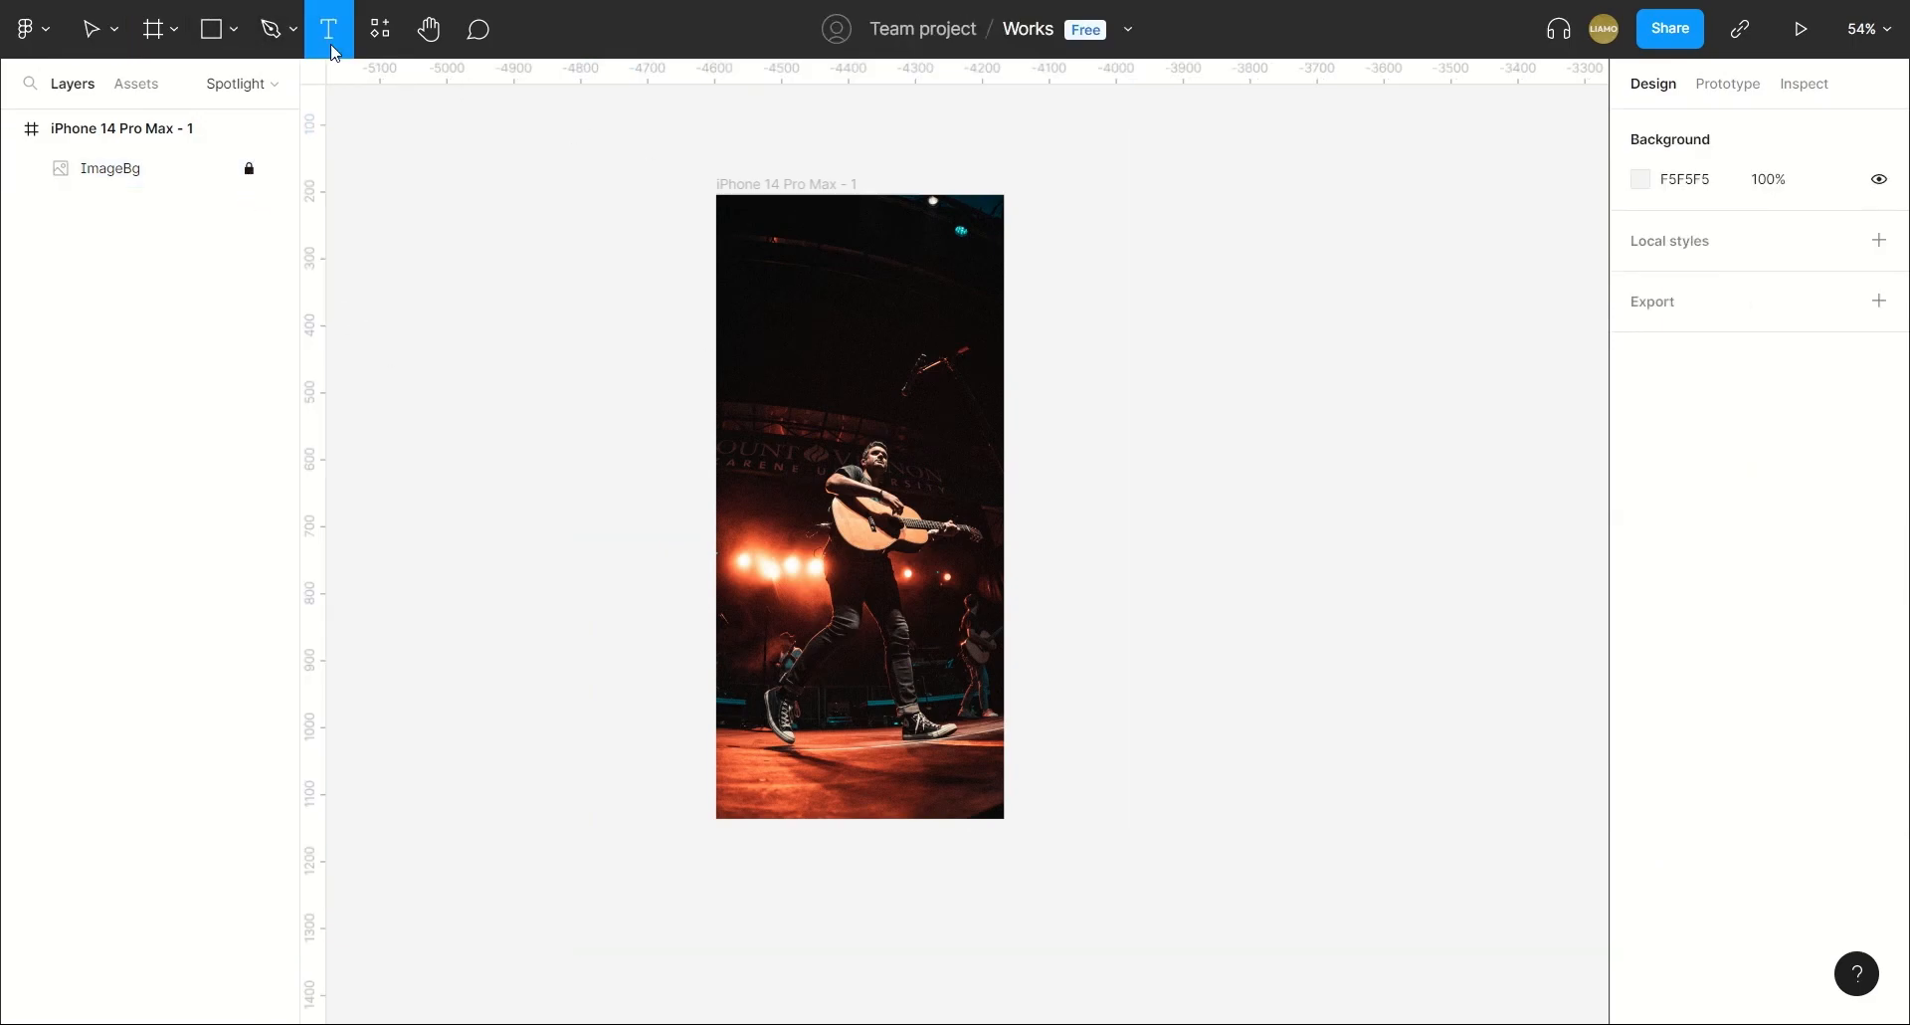
{"action": "left_click", "coordinate": [1278, 417]}
{"action": "type", "text": "MUSIC"}
{"action": "key", "text": "Return"}
{"action": "type", "text": "IS LIFE"}
{"action": "key", "text": "Escape"}
{"action": "left_click", "coordinate": [1257, 673]}
{"action": "left_click", "coordinate": [1324, 512]}
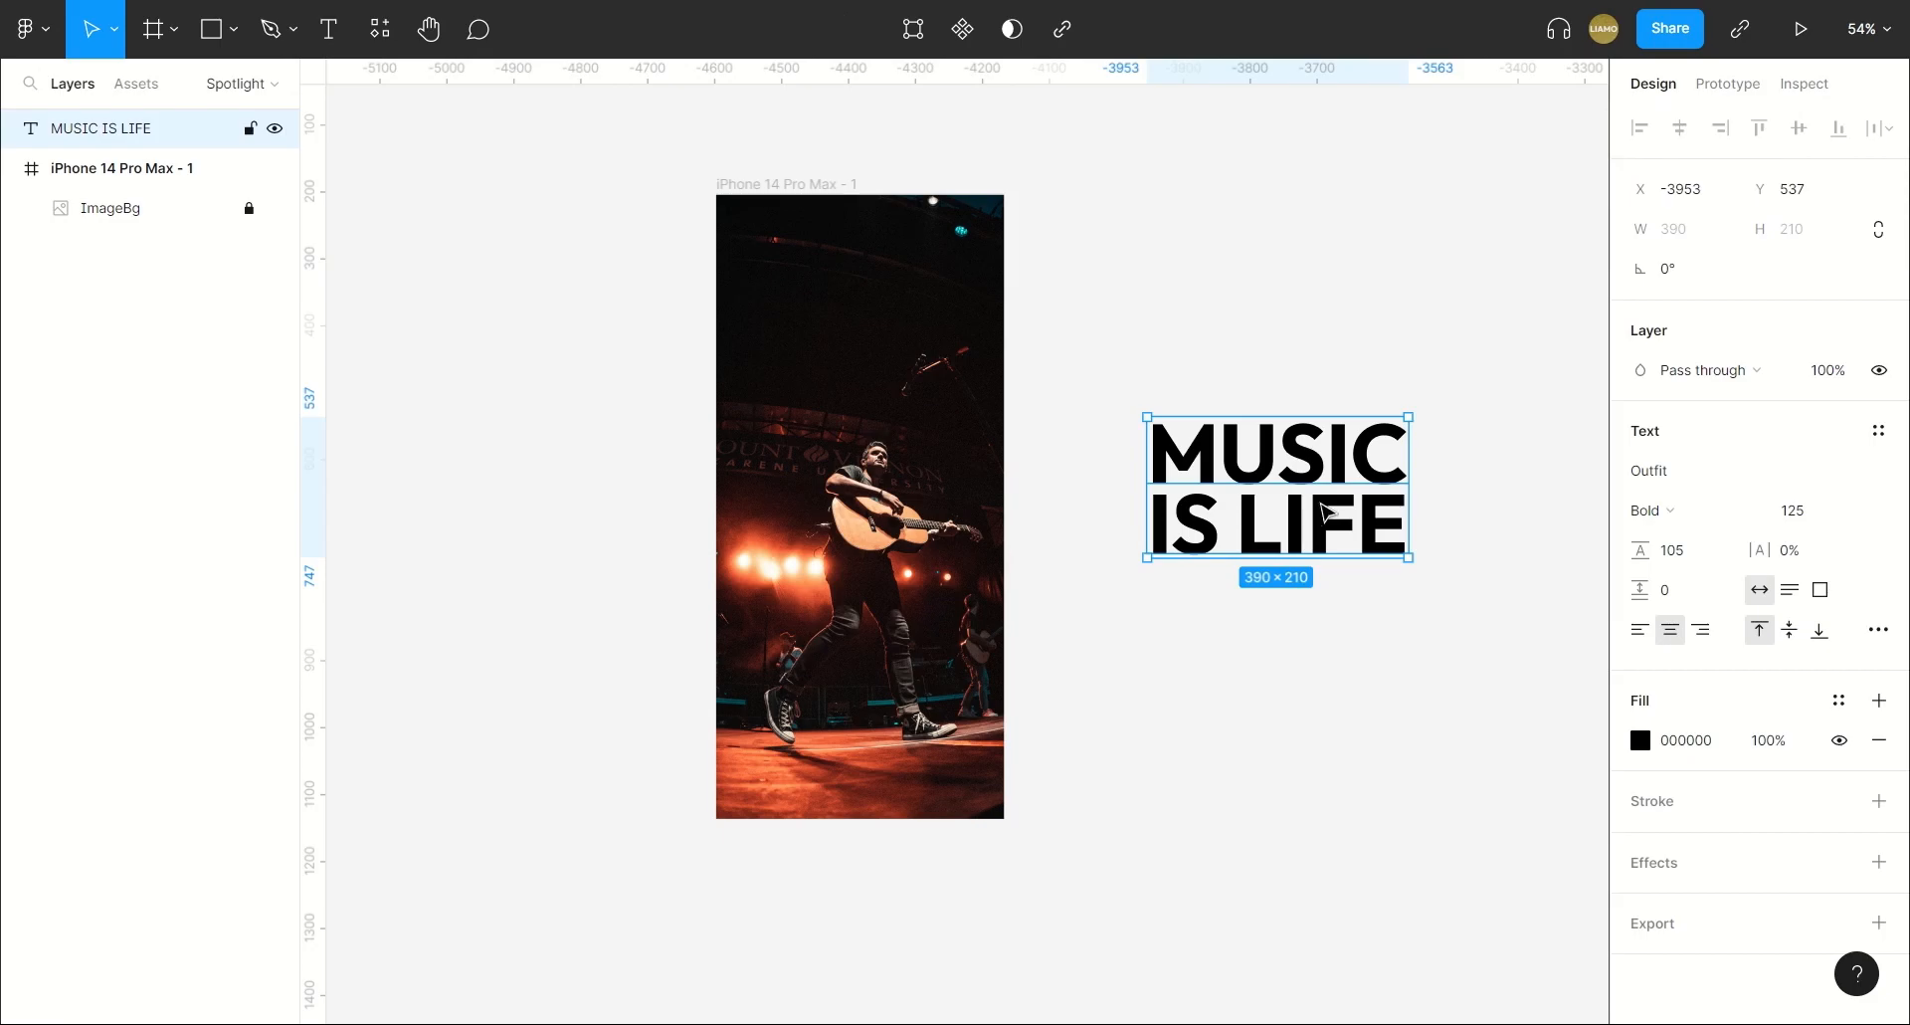
Move the text into the upper part of the phone frame and set its fill to 333333.
{"action": "left_click_drag", "start_coordinate": [1327, 502], "coordinate": [899, 329]}
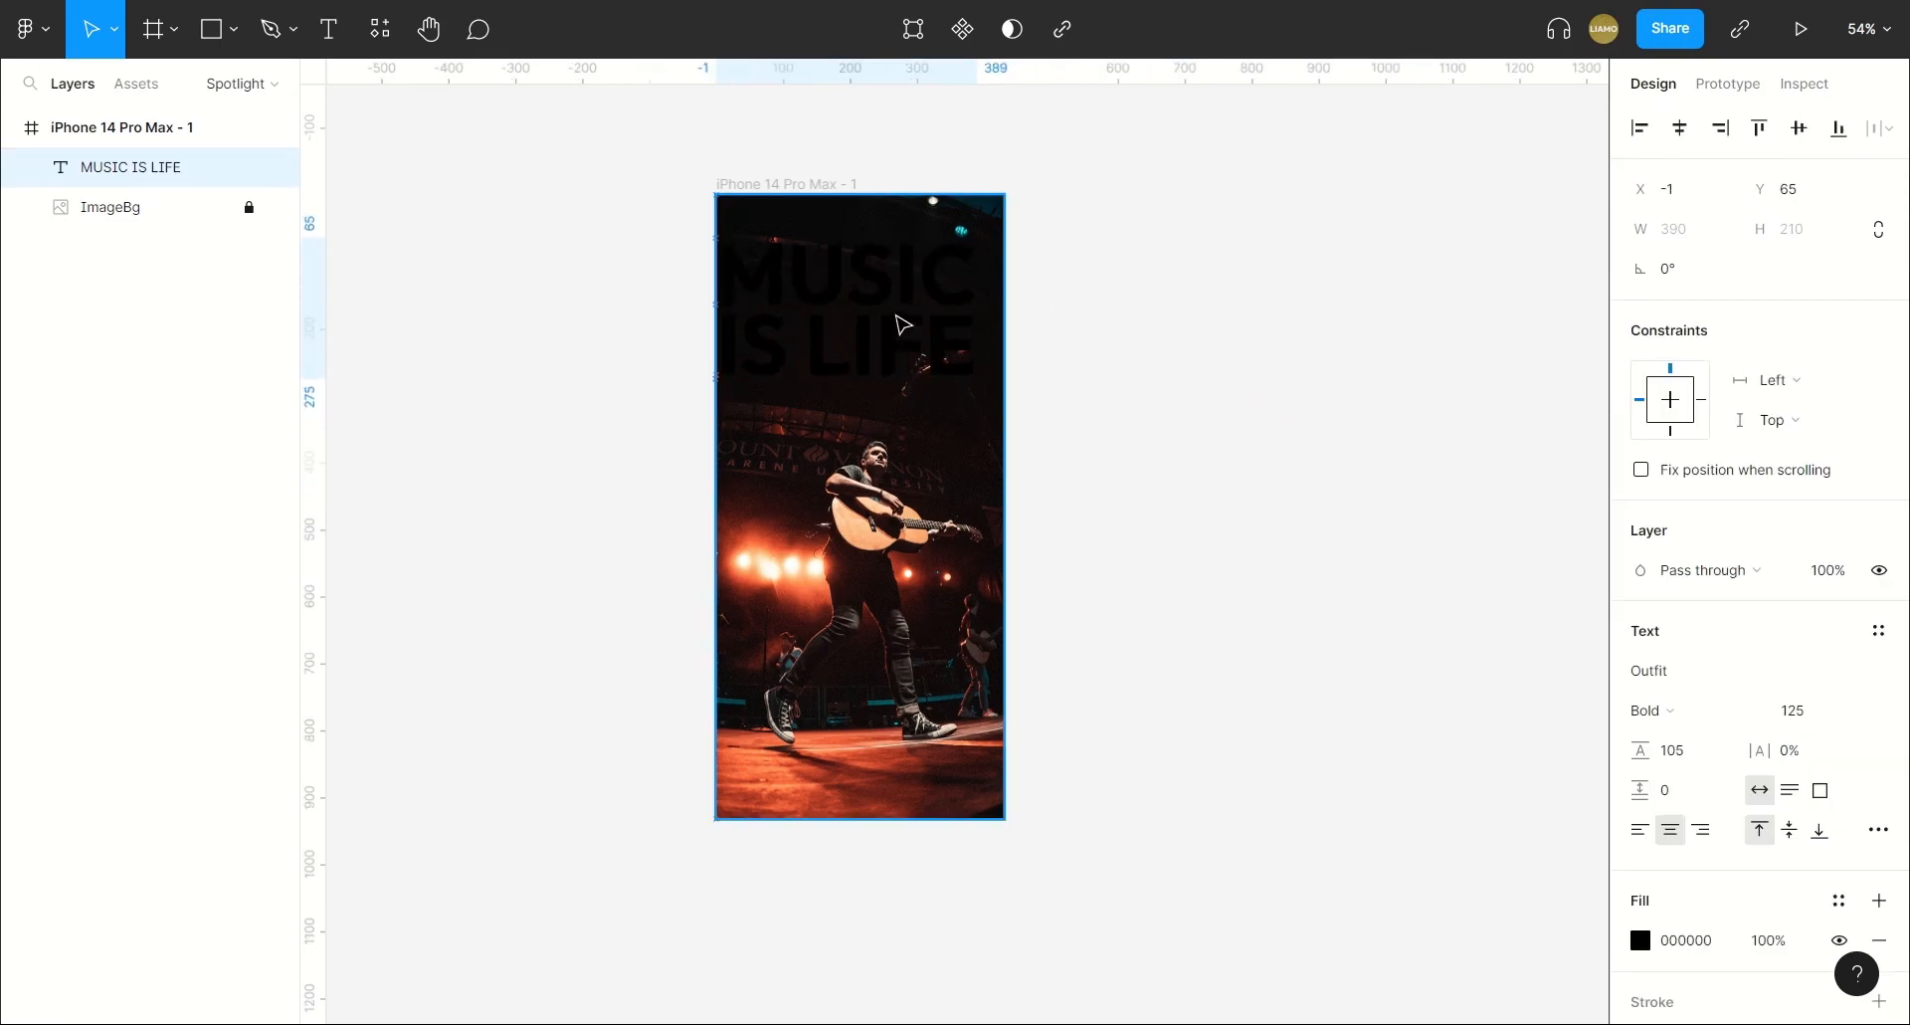
{"action": "left_click", "coordinate": [1640, 940]}
{"action": "mouse_move", "coordinate": [1319, 687]}
{"action": "left_mouse_down"}
{"action": "mouse_move", "coordinate": [1304, 647]}
{"action": "mouse_move", "coordinate": [1284, 653]}
{"action": "mouse_move", "coordinate": [1309, 645]}
{"action": "left_mouse_up"}
{"action": "left_click", "coordinate": [1206, 597]}
{"action": "left_click", "coordinate": [911, 261]}
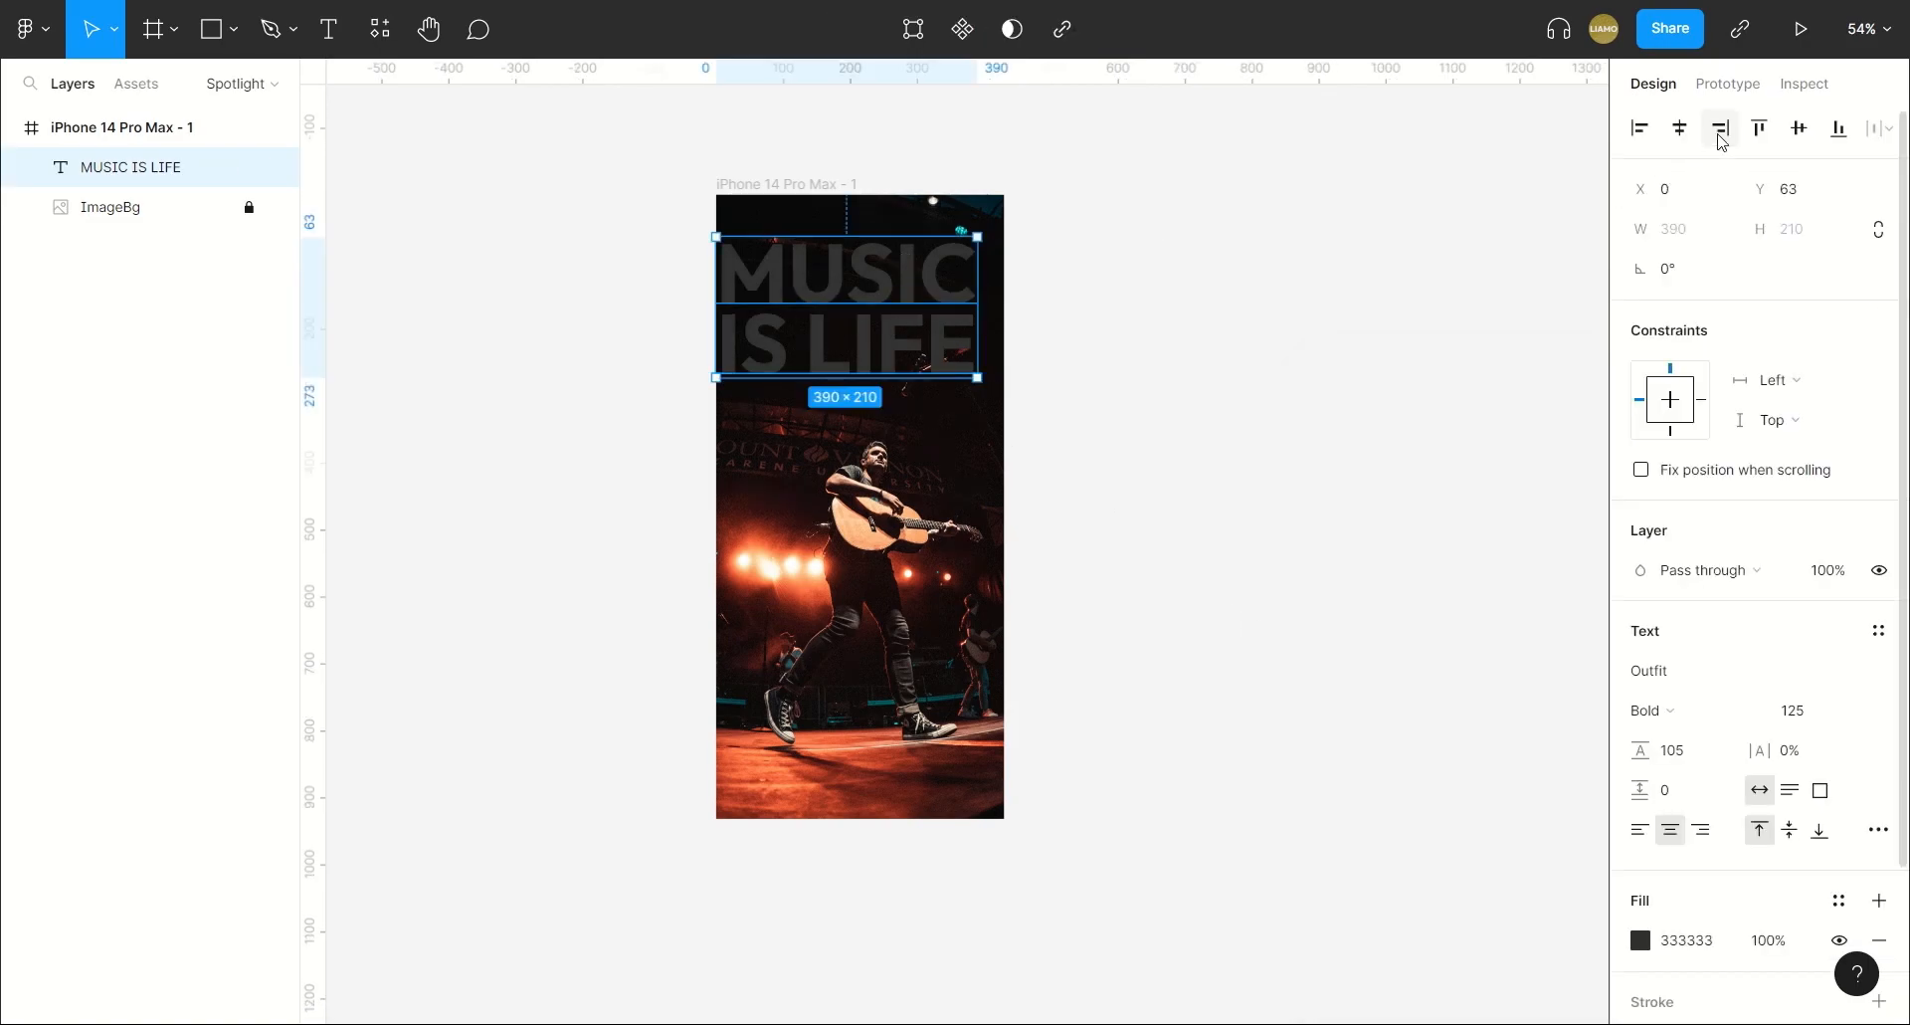
Centre the text horizontally in the frame and nudge it down to Y 70.
{"action": "left_click", "coordinate": [1679, 128]}
{"action": "left_click", "coordinate": [1269, 410]}
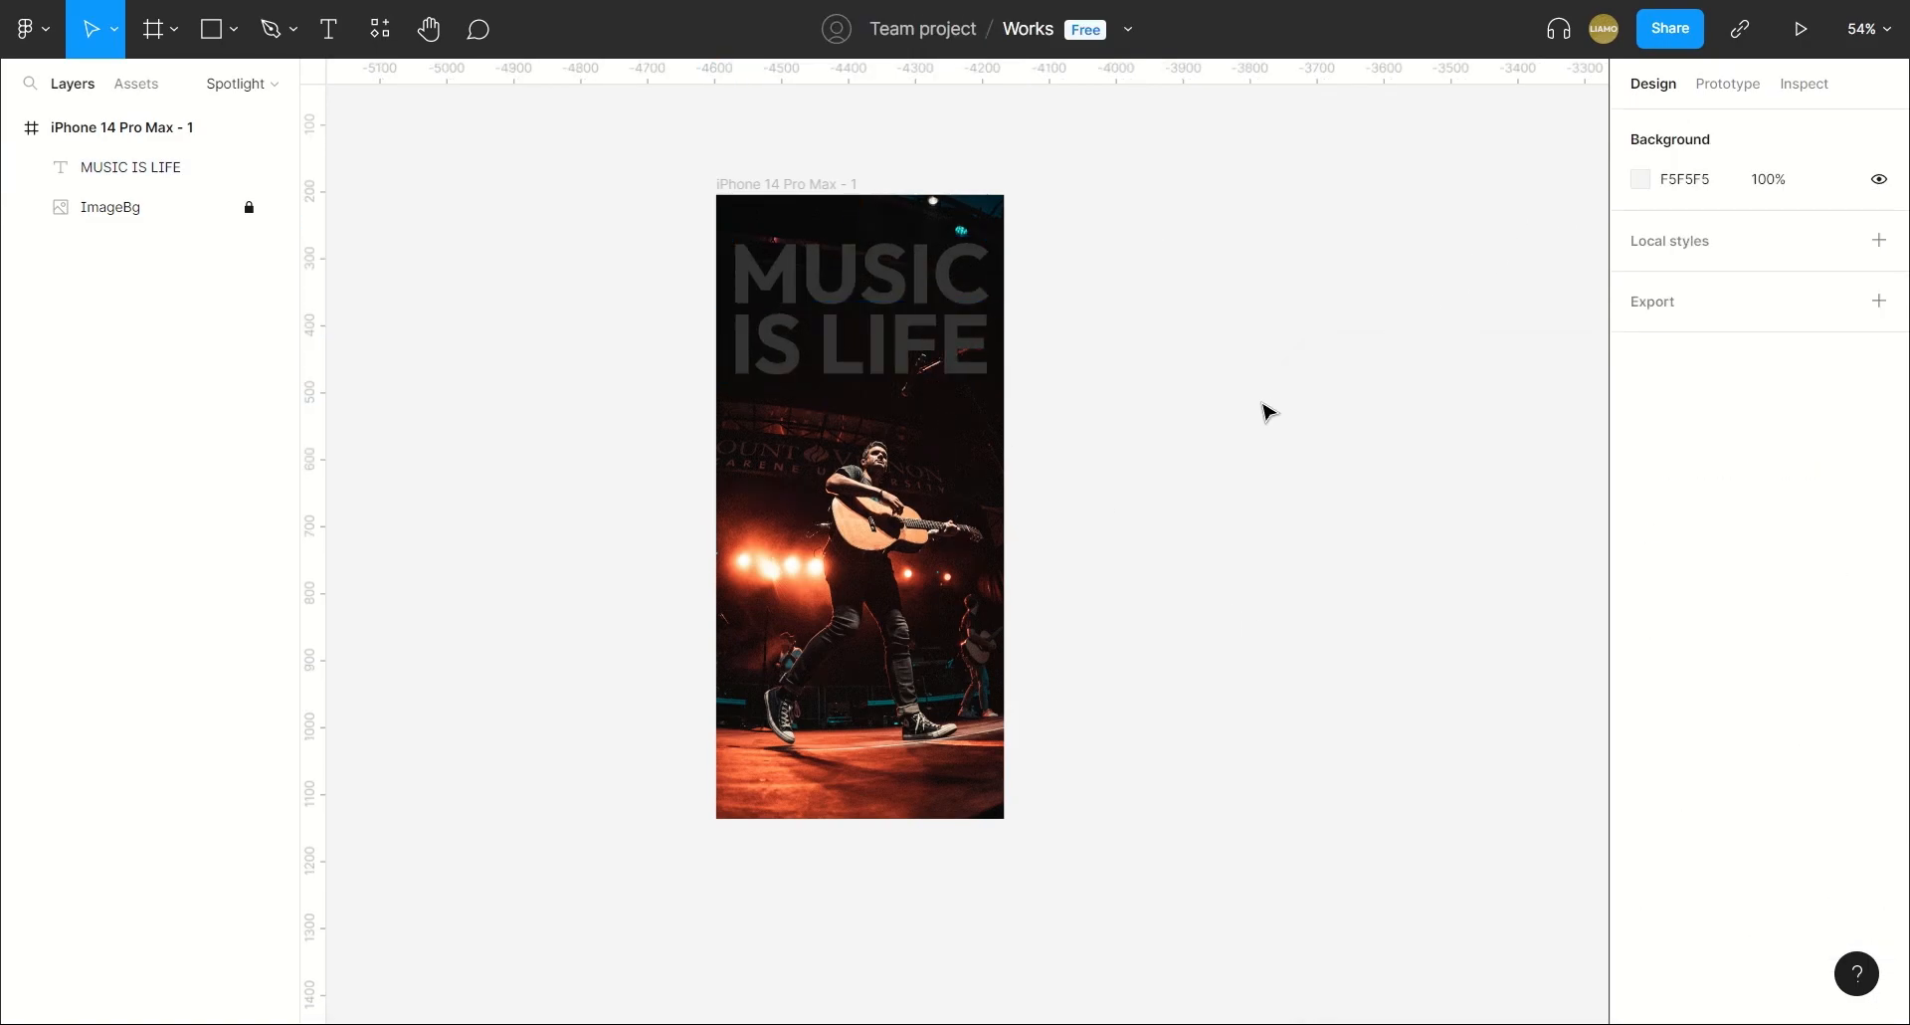
{"action": "left_click", "coordinate": [935, 330]}
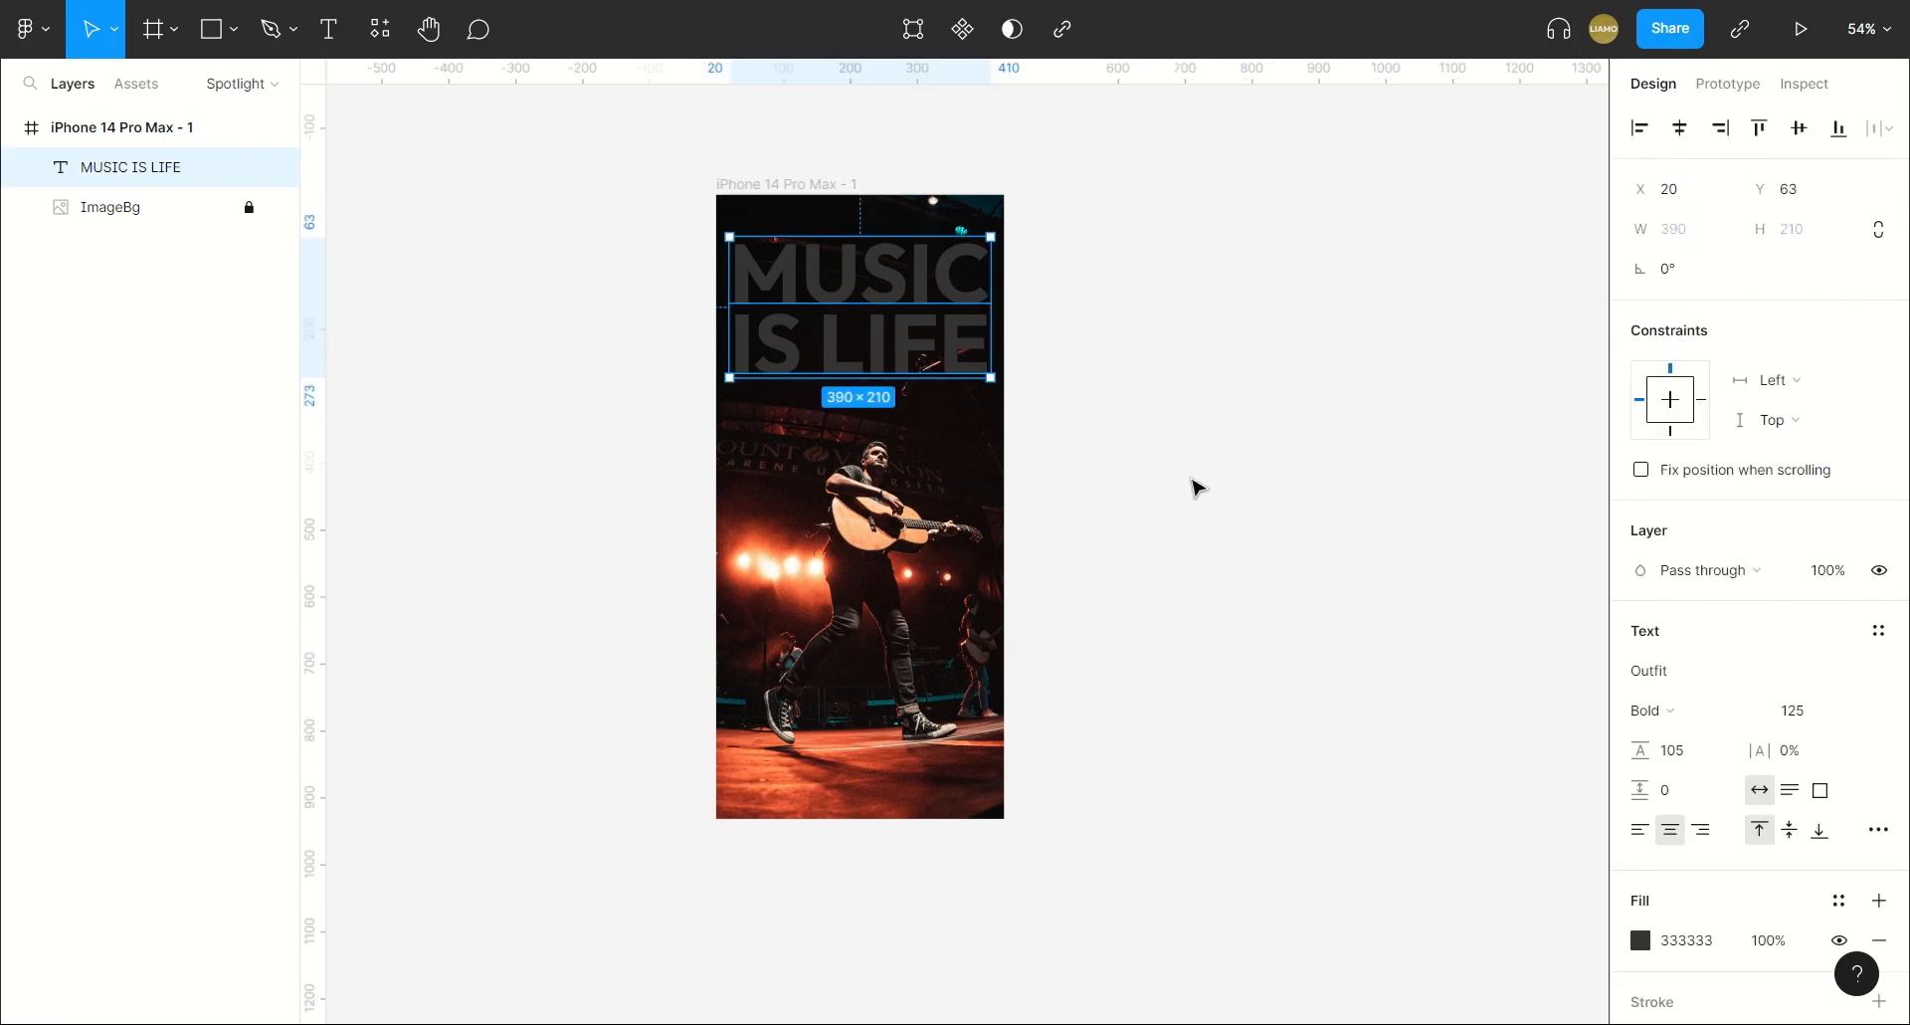
{"action": "key", "text": "Down"}
{"action": "key", "text": "Down"}
{"action": "key", "text": "Down"}
{"action": "key", "text": "Down"}
{"action": "key", "text": "Down"}
{"action": "key", "text": "Down"}
{"action": "key", "text": "Down"}
{"action": "left_click", "coordinate": [1113, 499]}
{"action": "left_click", "coordinate": [893, 318]}
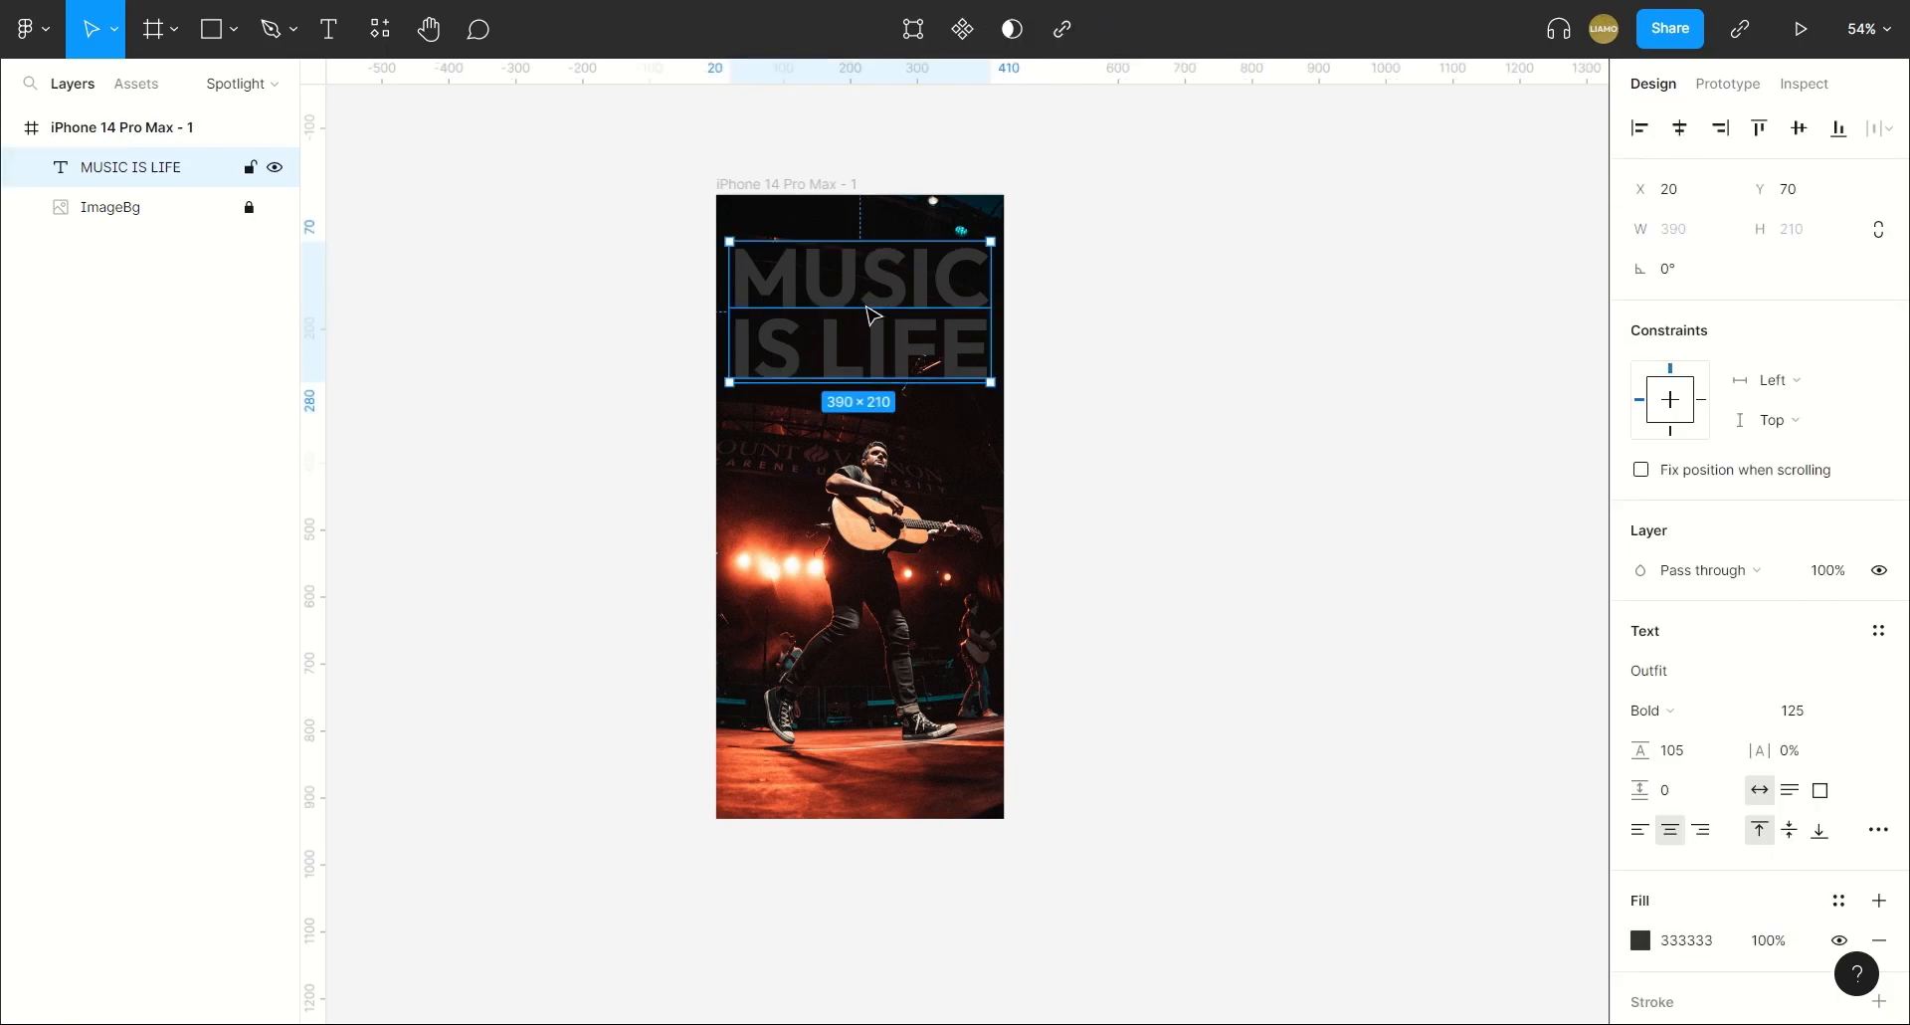
Duplicate the MUSIC IS LIFE text in place and use the lower copy as a mask for the upper one.
{"action": "key", "text": "ctrl+d"}
{"action": "left_click", "coordinate": [171, 221], "text": "shift"}
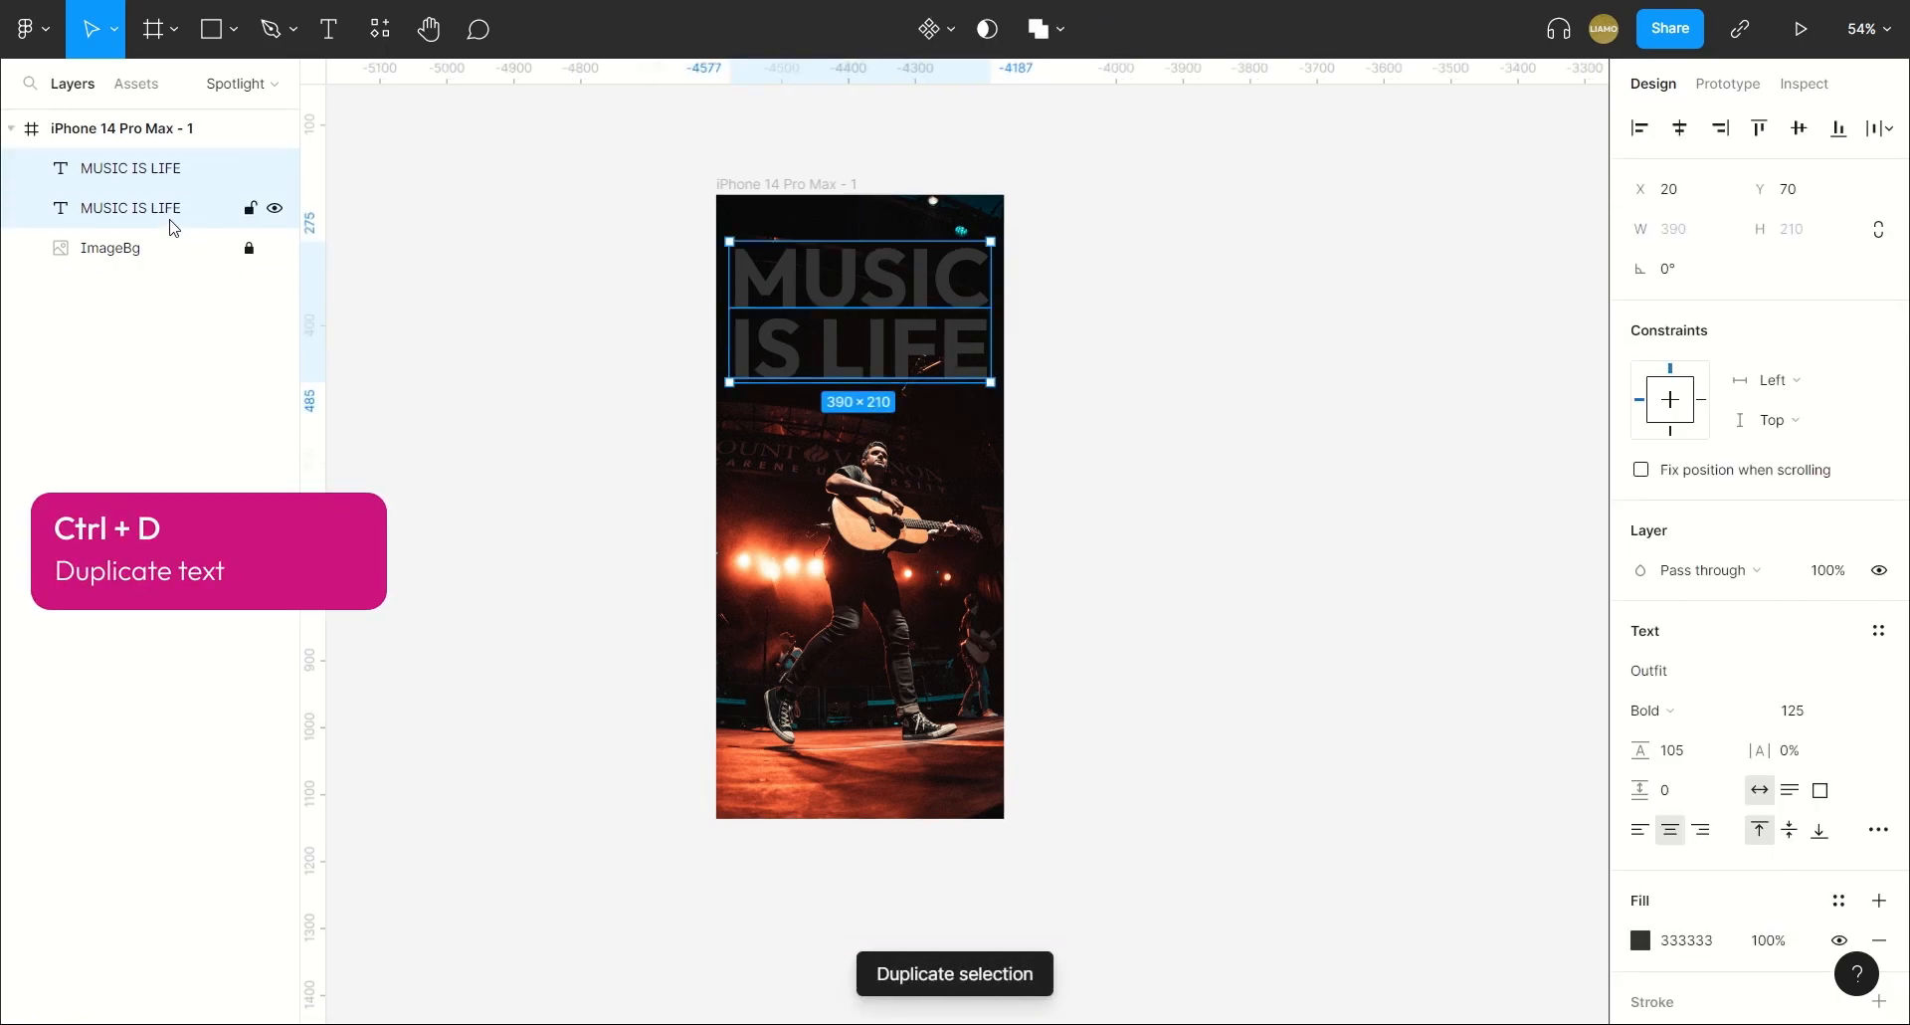
{"action": "left_click", "coordinate": [987, 28]}
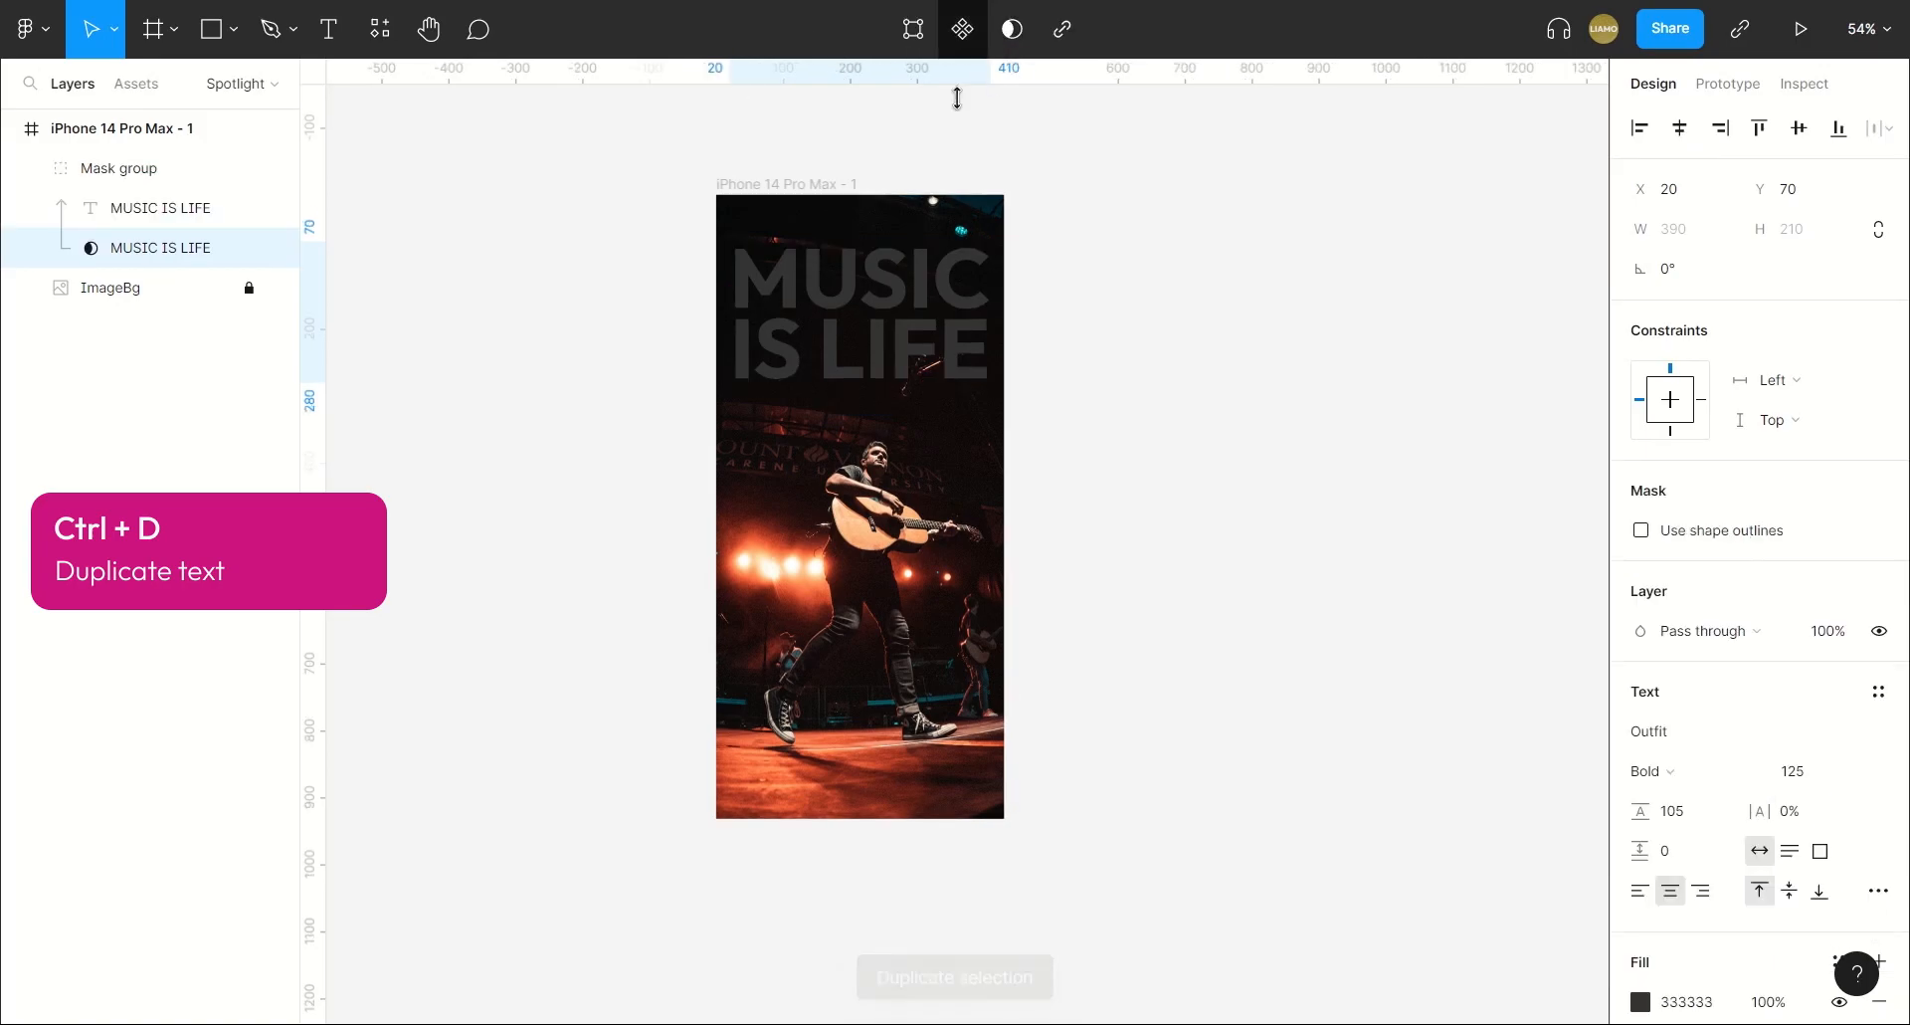
{"action": "left_click", "coordinate": [1184, 413]}
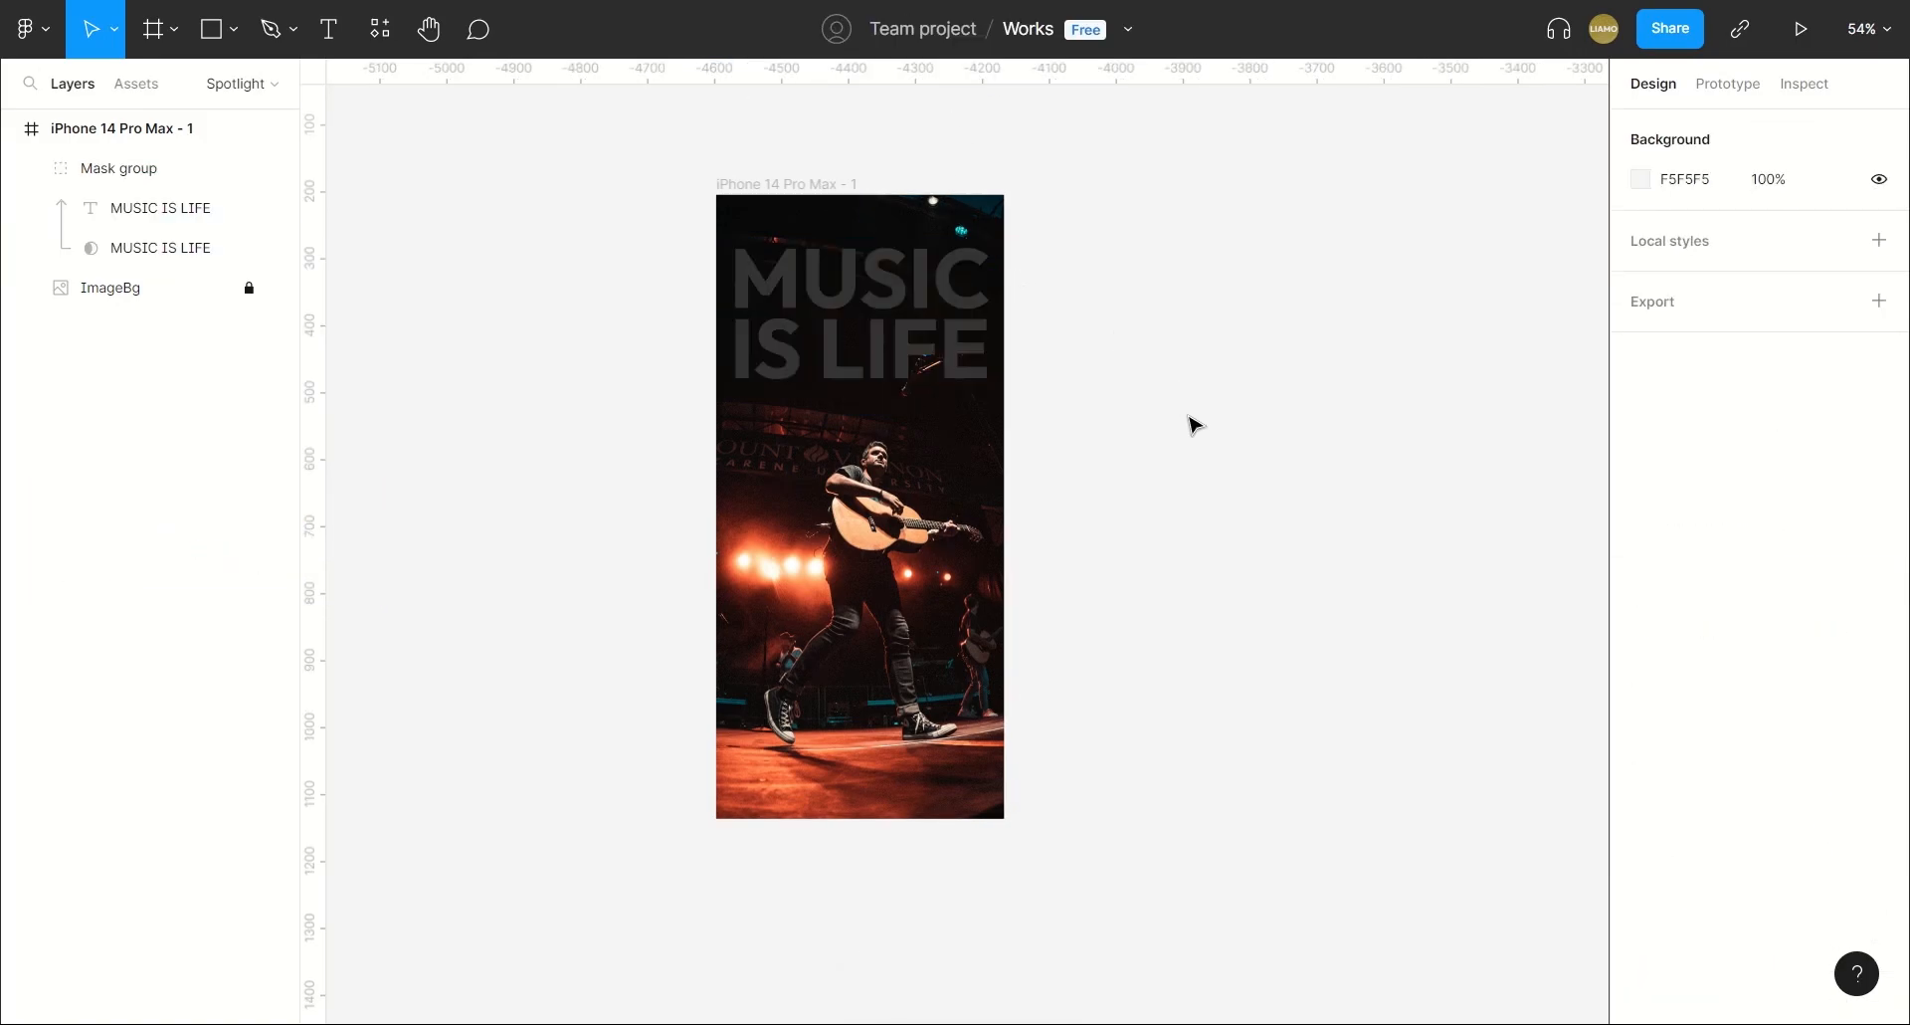
Create a rectangle beside the phone frame and set its width and height to 25.
{"action": "left_click", "coordinate": [209, 35]}
{"action": "left_click", "coordinate": [1215, 434]}
{"action": "left_click", "coordinate": [1676, 229]}
{"action": "type", "text": "25"}
{"action": "left_click", "coordinate": [1817, 234]}
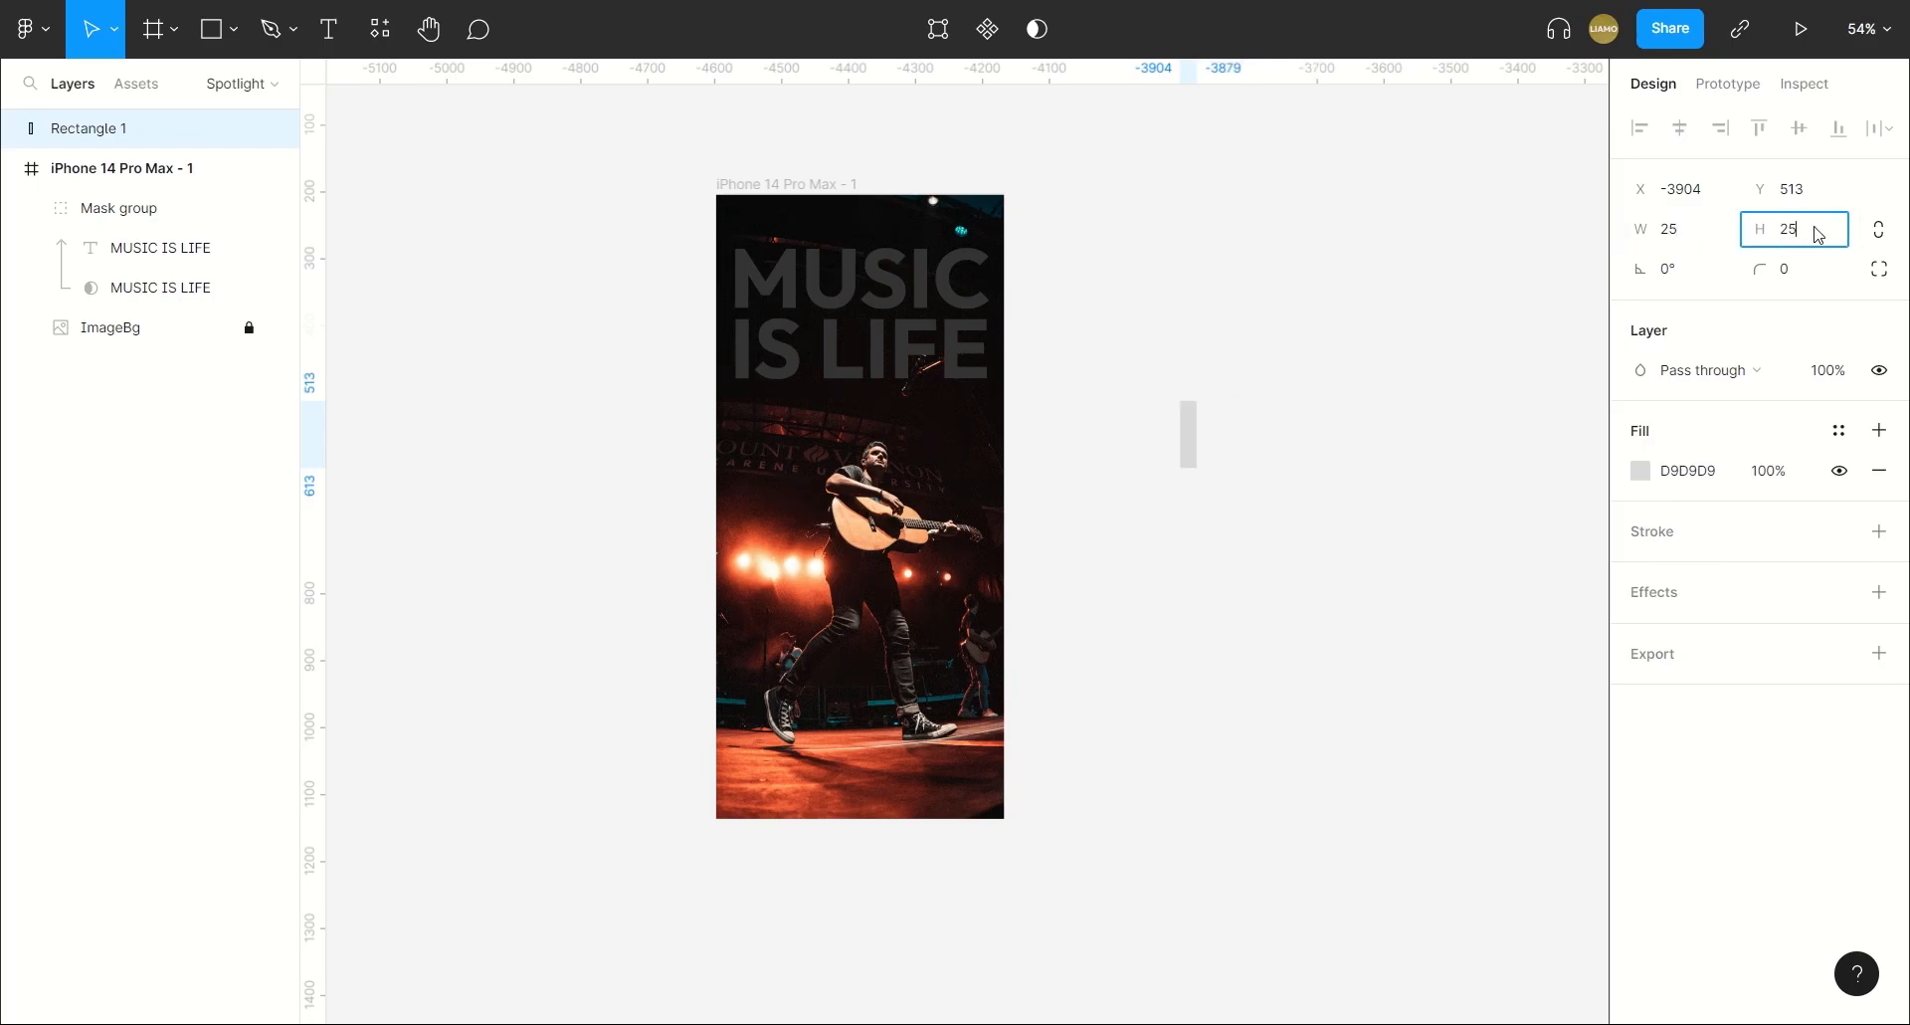
{"action": "key", "text": "Return"}
Set the small square's fill colour to FFFFFF.
{"action": "scroll", "coordinate": [1273, 446], "scroll_direction": "up", "scroll_amount": 5}
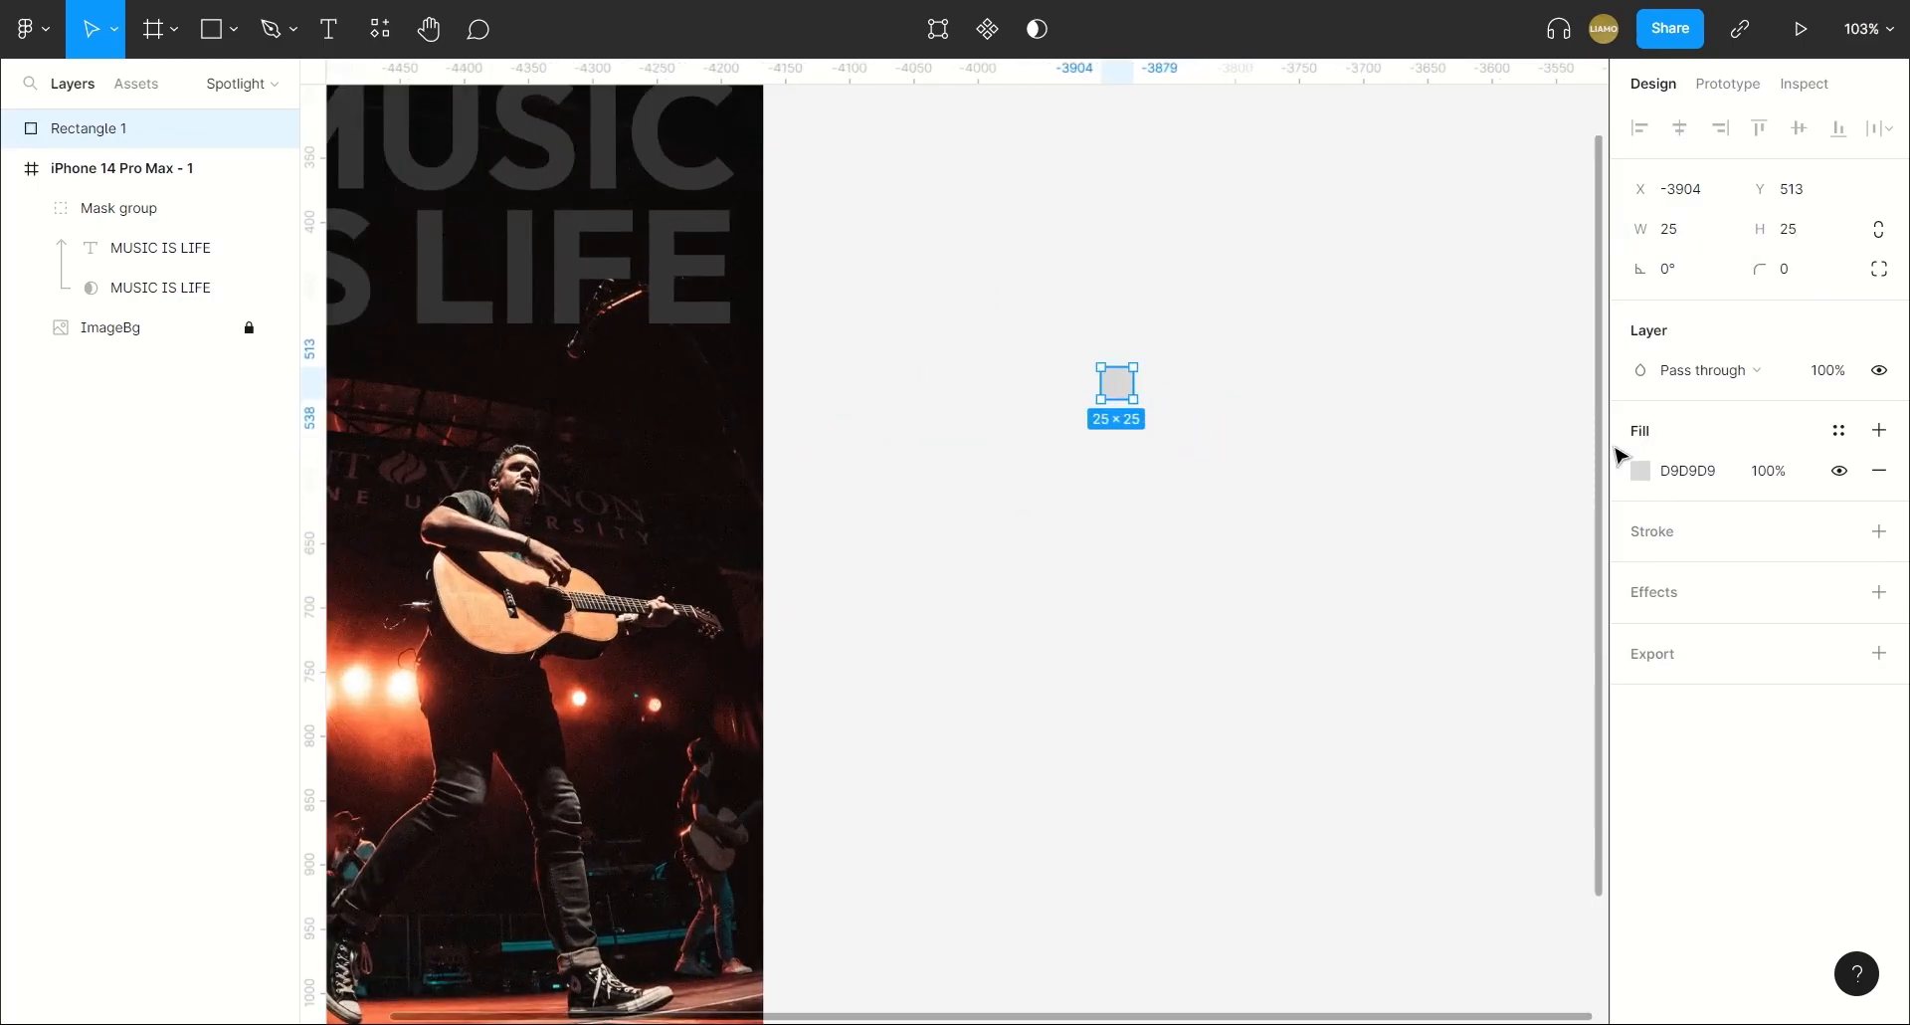
{"action": "left_click", "coordinate": [1684, 480]}
{"action": "type", "text": "FFFFFF"}
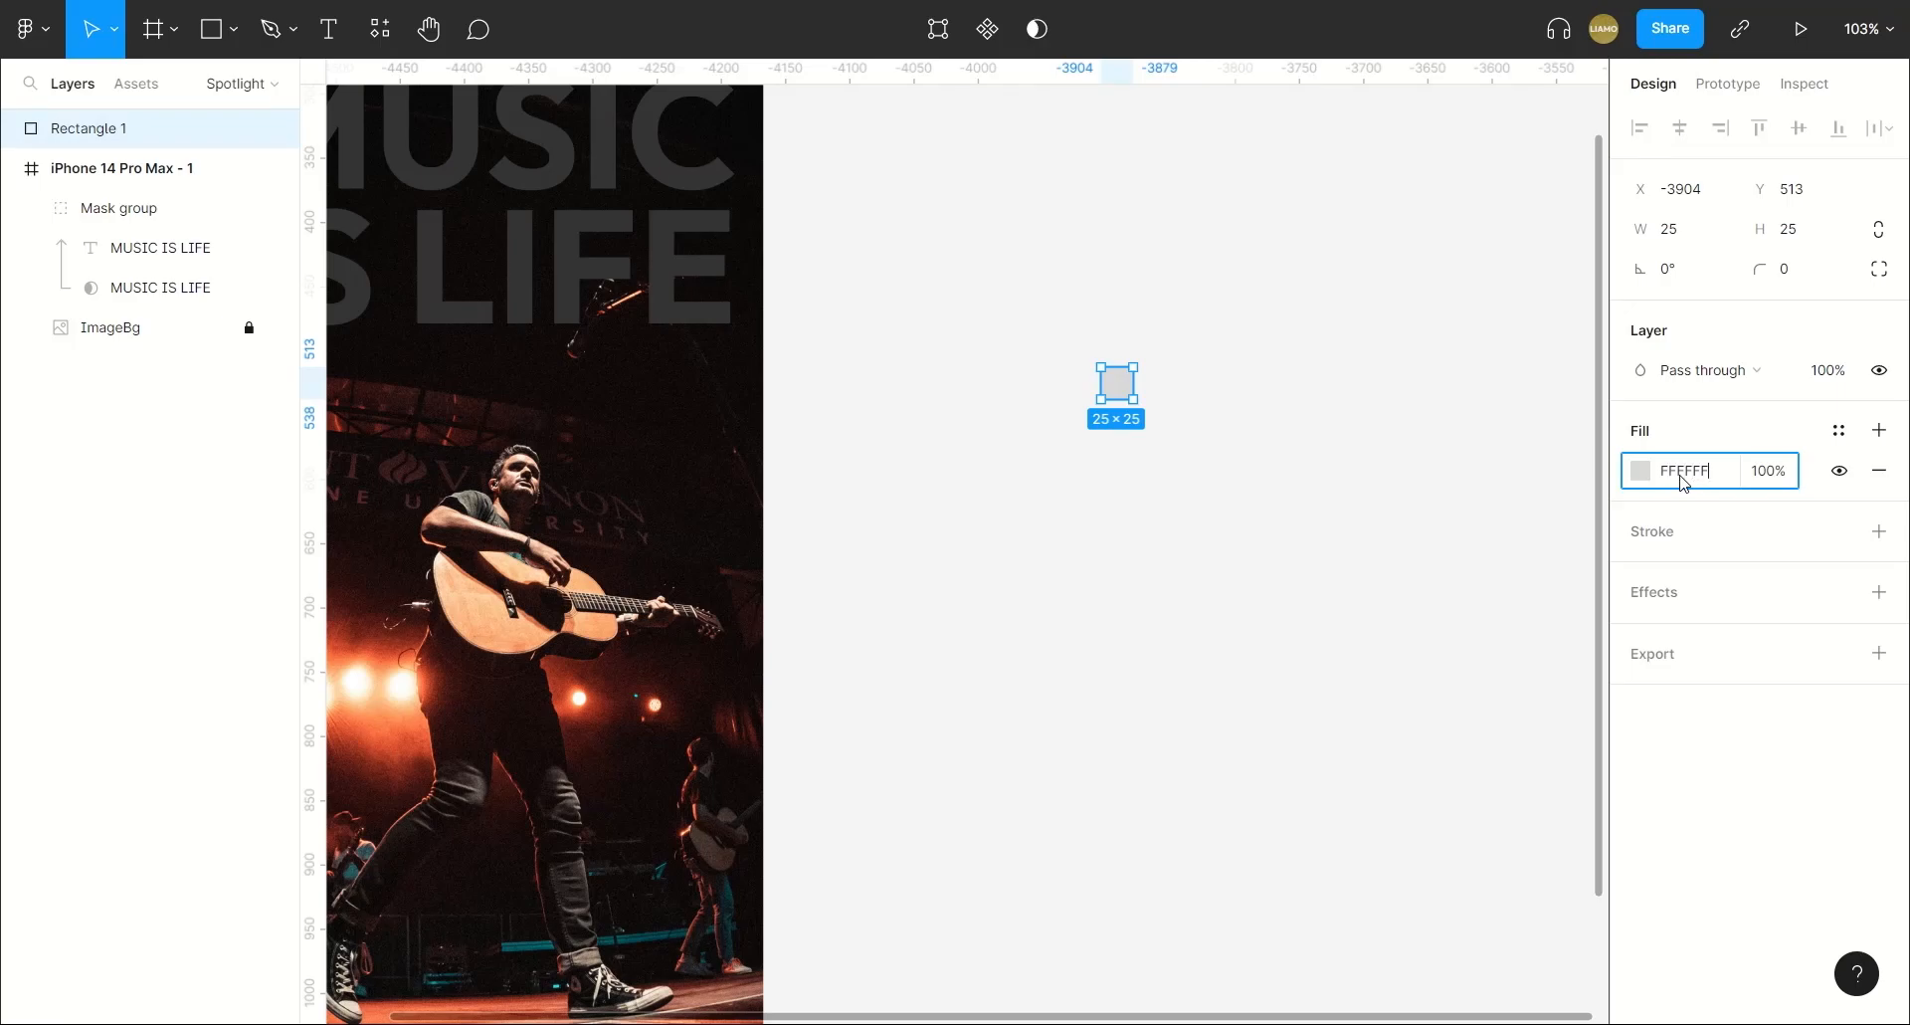
{"action": "key", "text": "Return"}
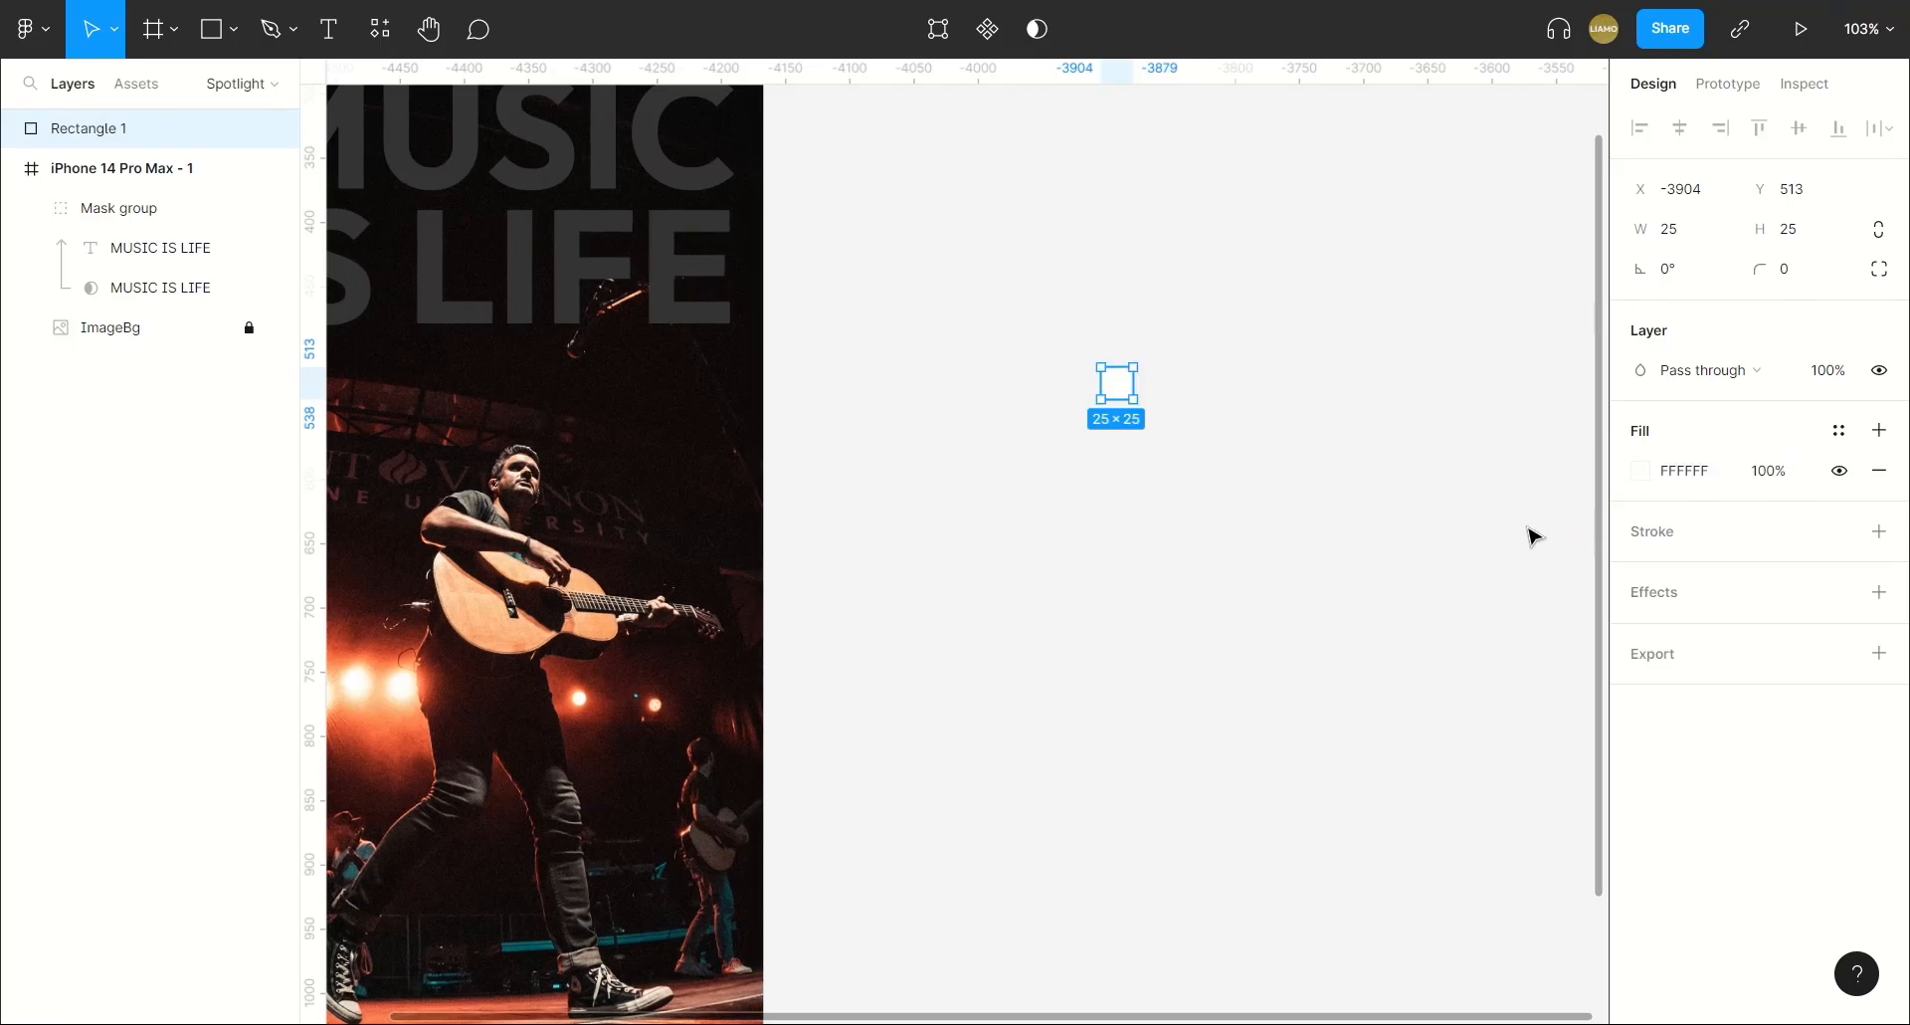
Add a layer blur effect to the white square and set the blur to 100.
{"action": "left_click", "coordinate": [1879, 592]}
{"action": "left_click", "coordinate": [1796, 632]}
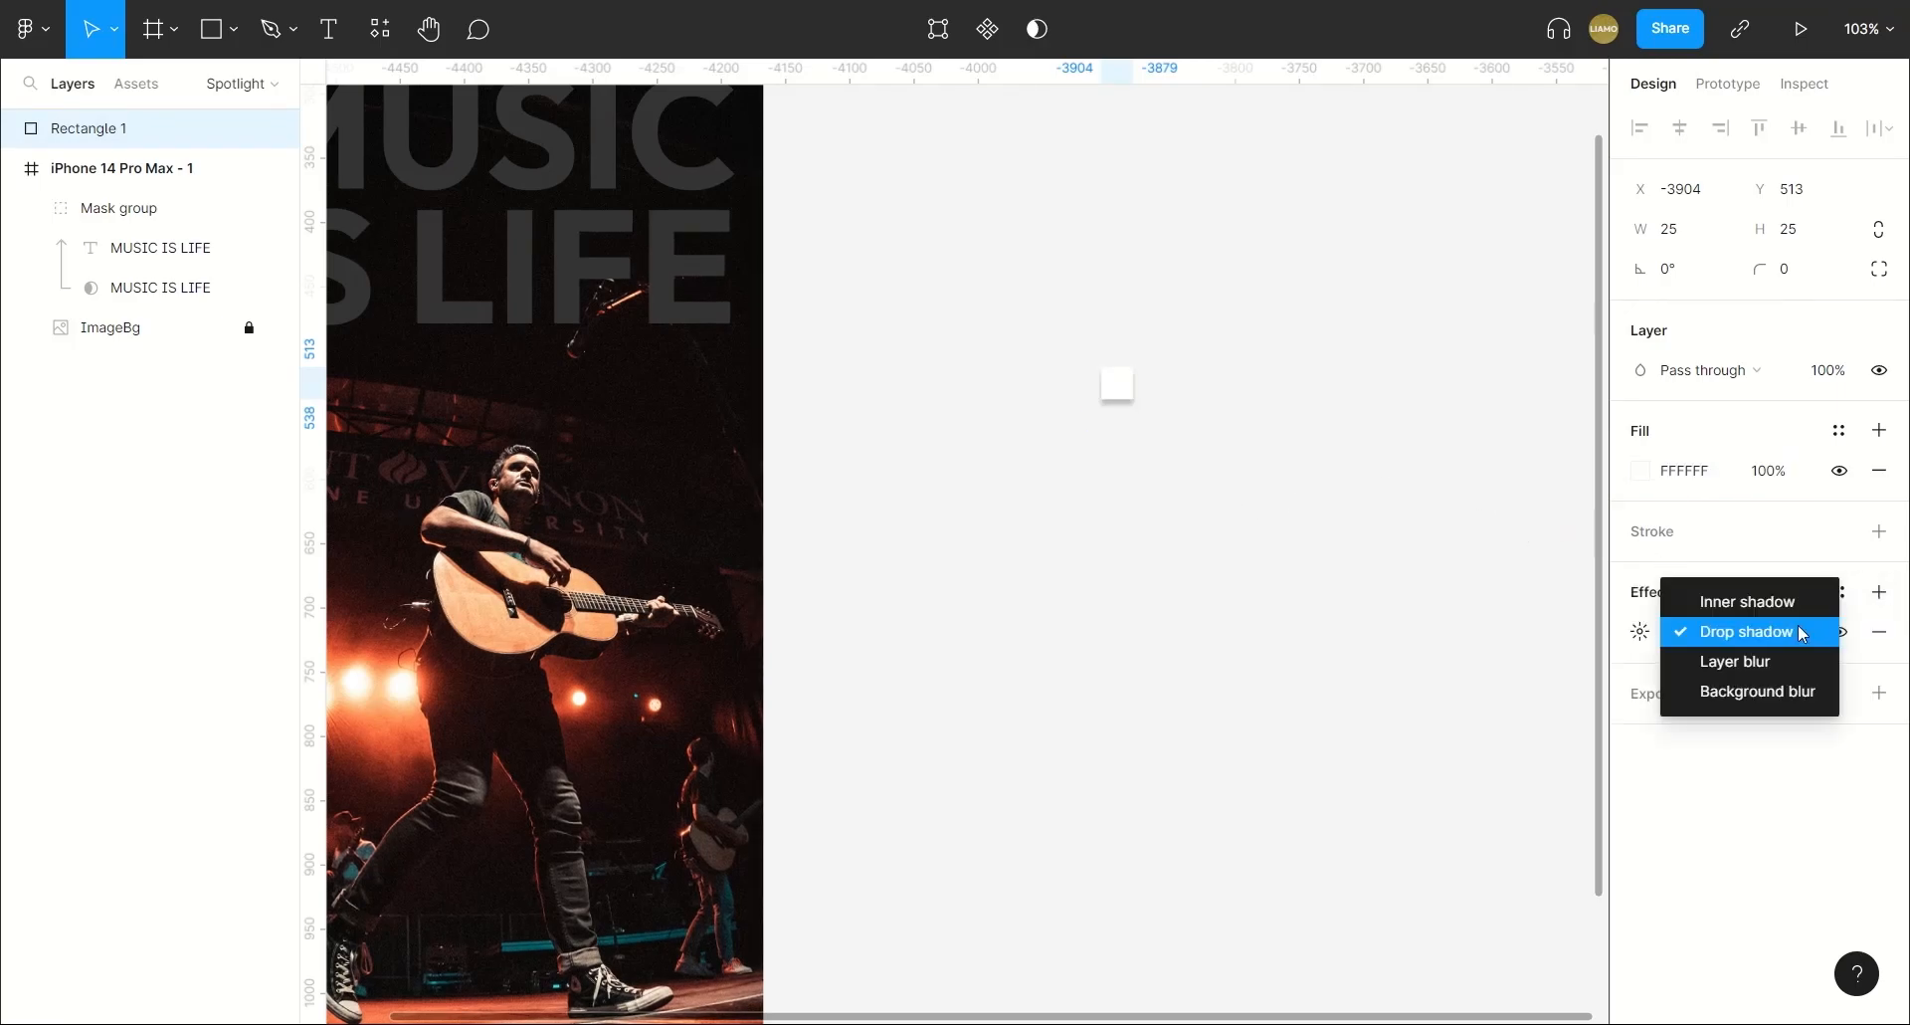
{"action": "left_click", "coordinate": [1719, 660]}
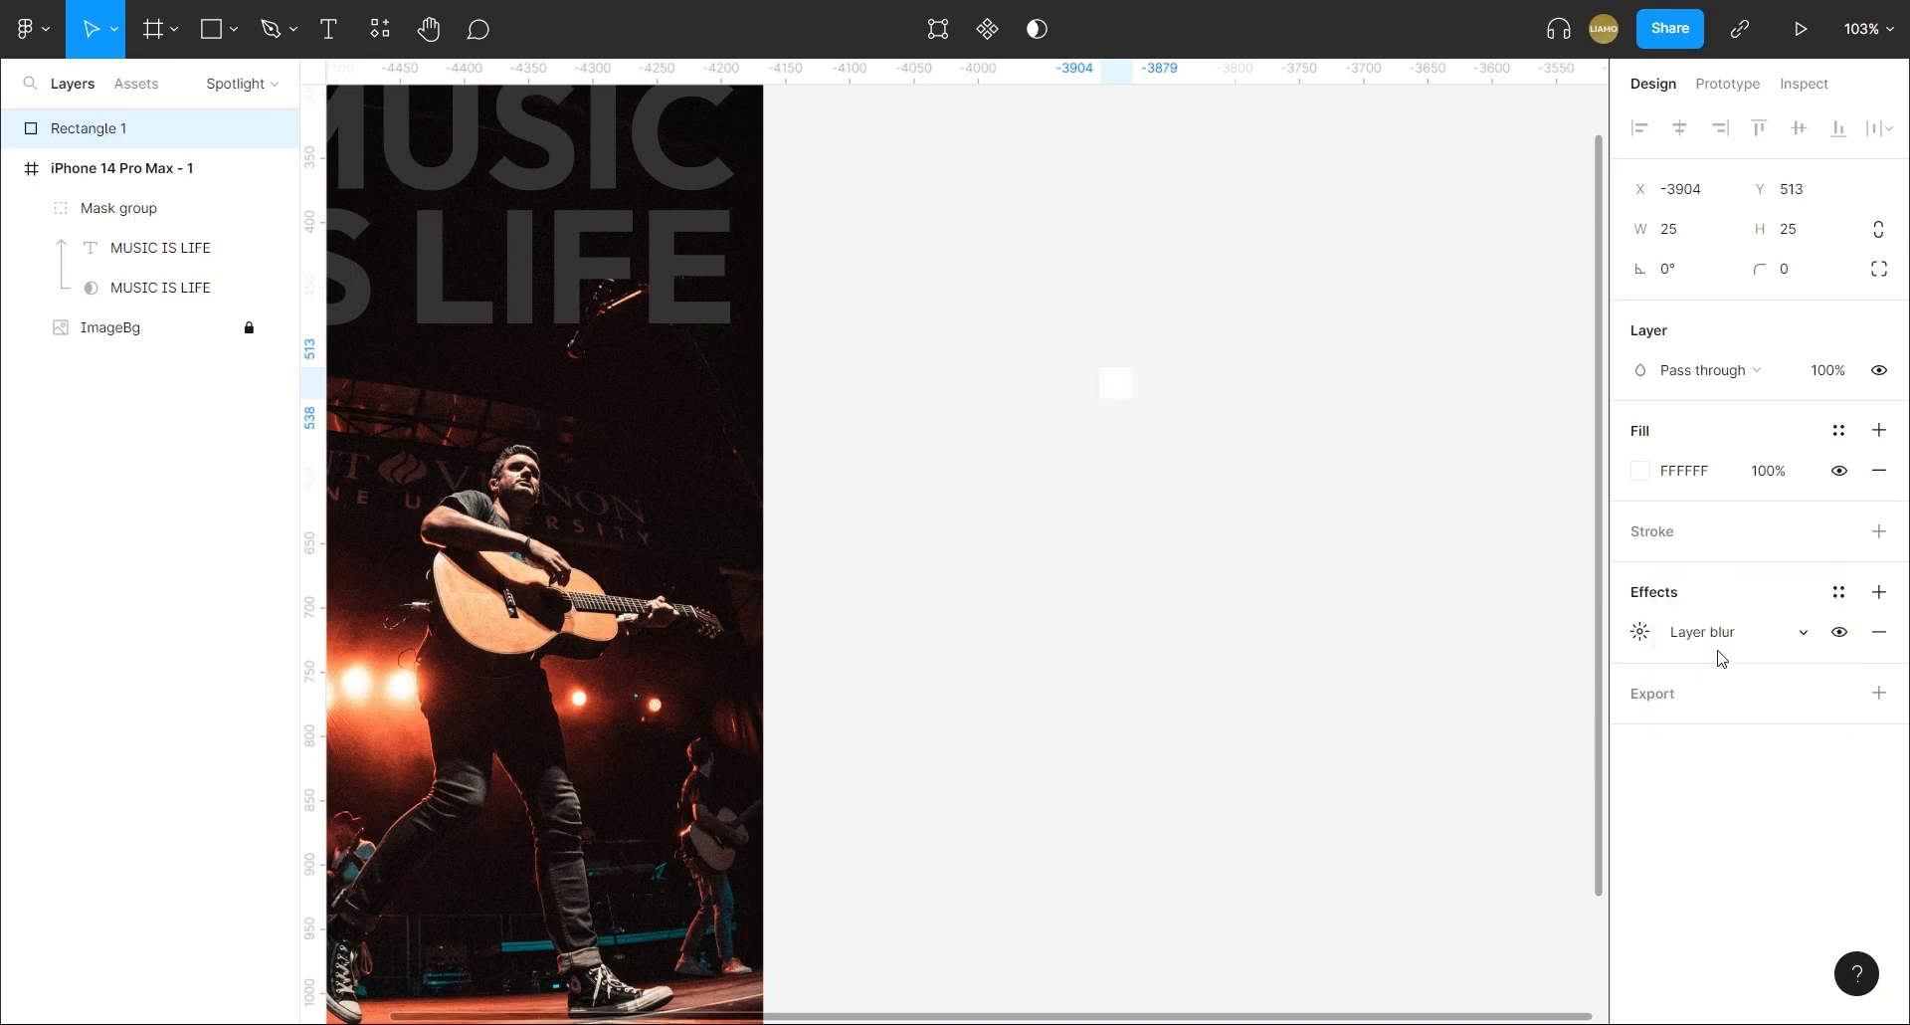
{"action": "left_click", "coordinate": [1639, 631]}
{"action": "type", "text": "100"}
{"action": "key", "text": "Return"}
Duplicate the blurred square and place the copy directly below it with a gap of about 21.
{"action": "left_click", "coordinate": [1307, 484]}
{"action": "left_click", "coordinate": [1117, 386]}
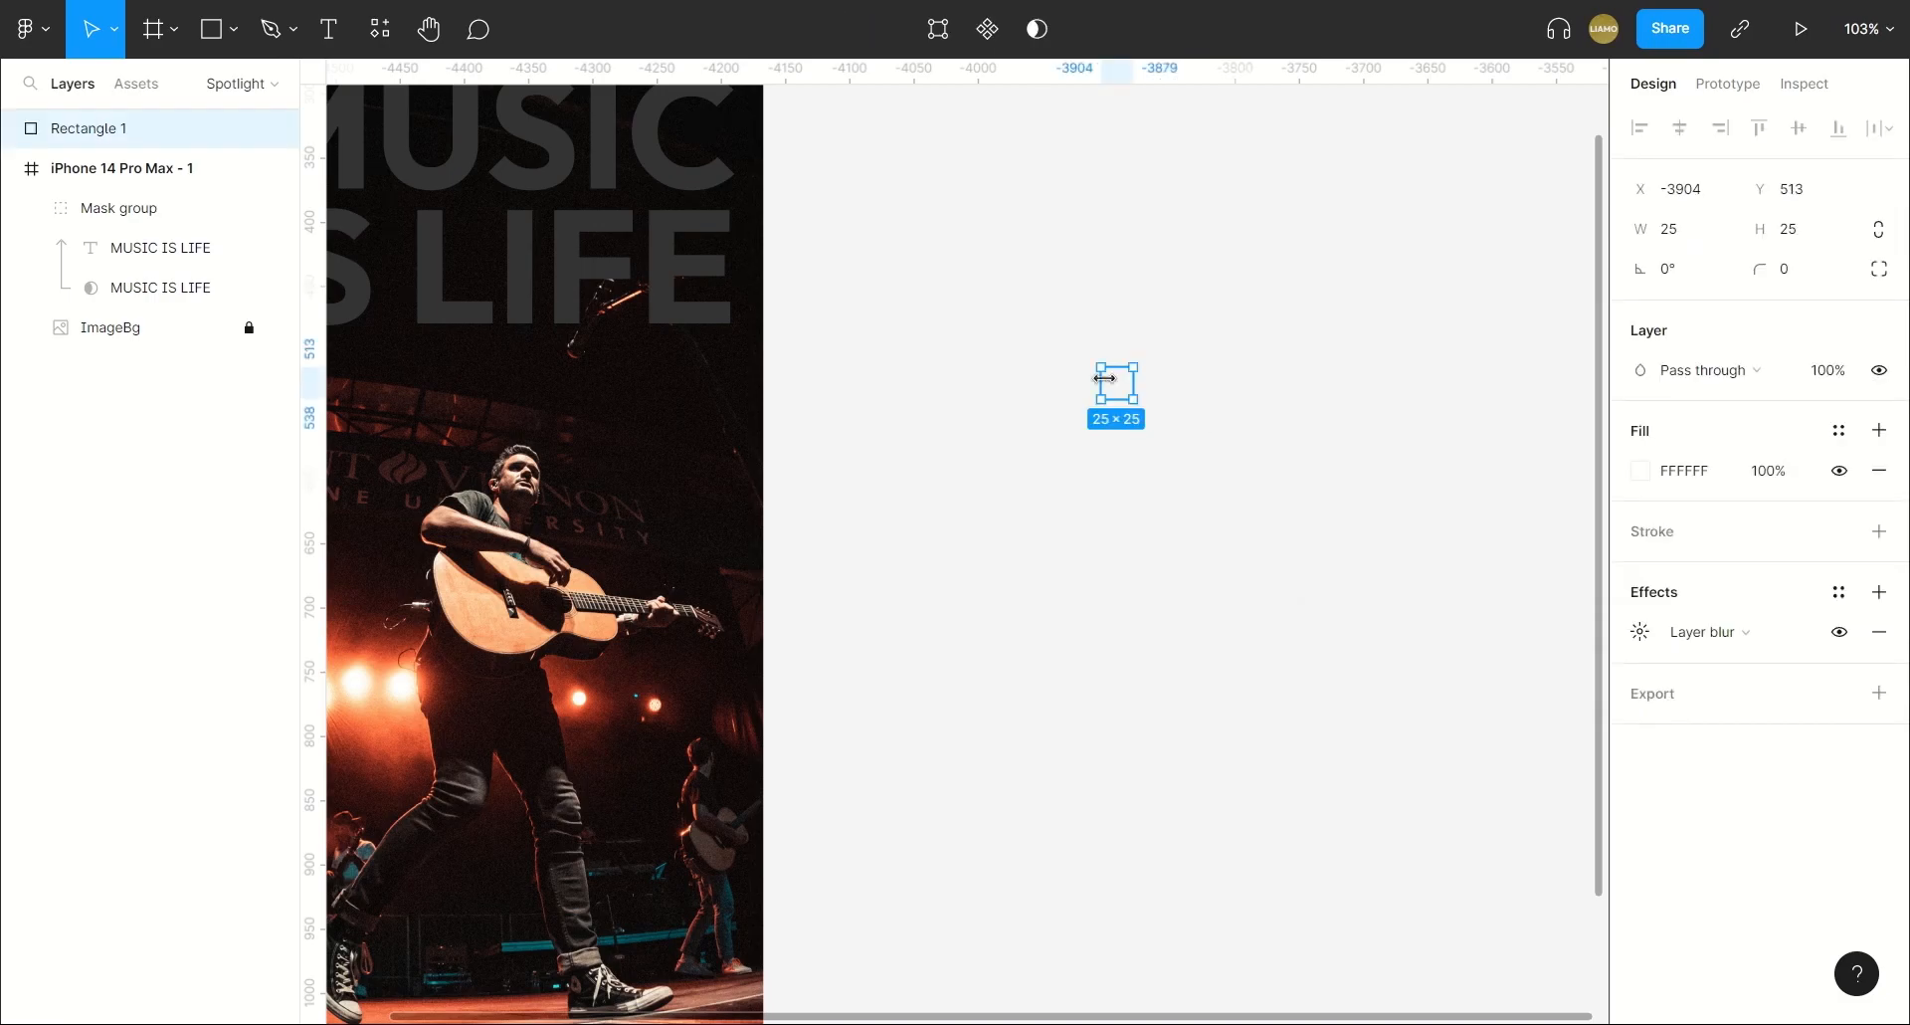
{"action": "key", "text": "ctrl+d"}
{"action": "left_click_drag", "start_coordinate": [1122, 392], "coordinate": [1124, 453]}
{"action": "scroll", "coordinate": [1125, 453], "scroll_direction": "up", "scroll_amount": 4}
{"action": "left_click_drag", "start_coordinate": [1206, 286], "coordinate": [1092, 490]}
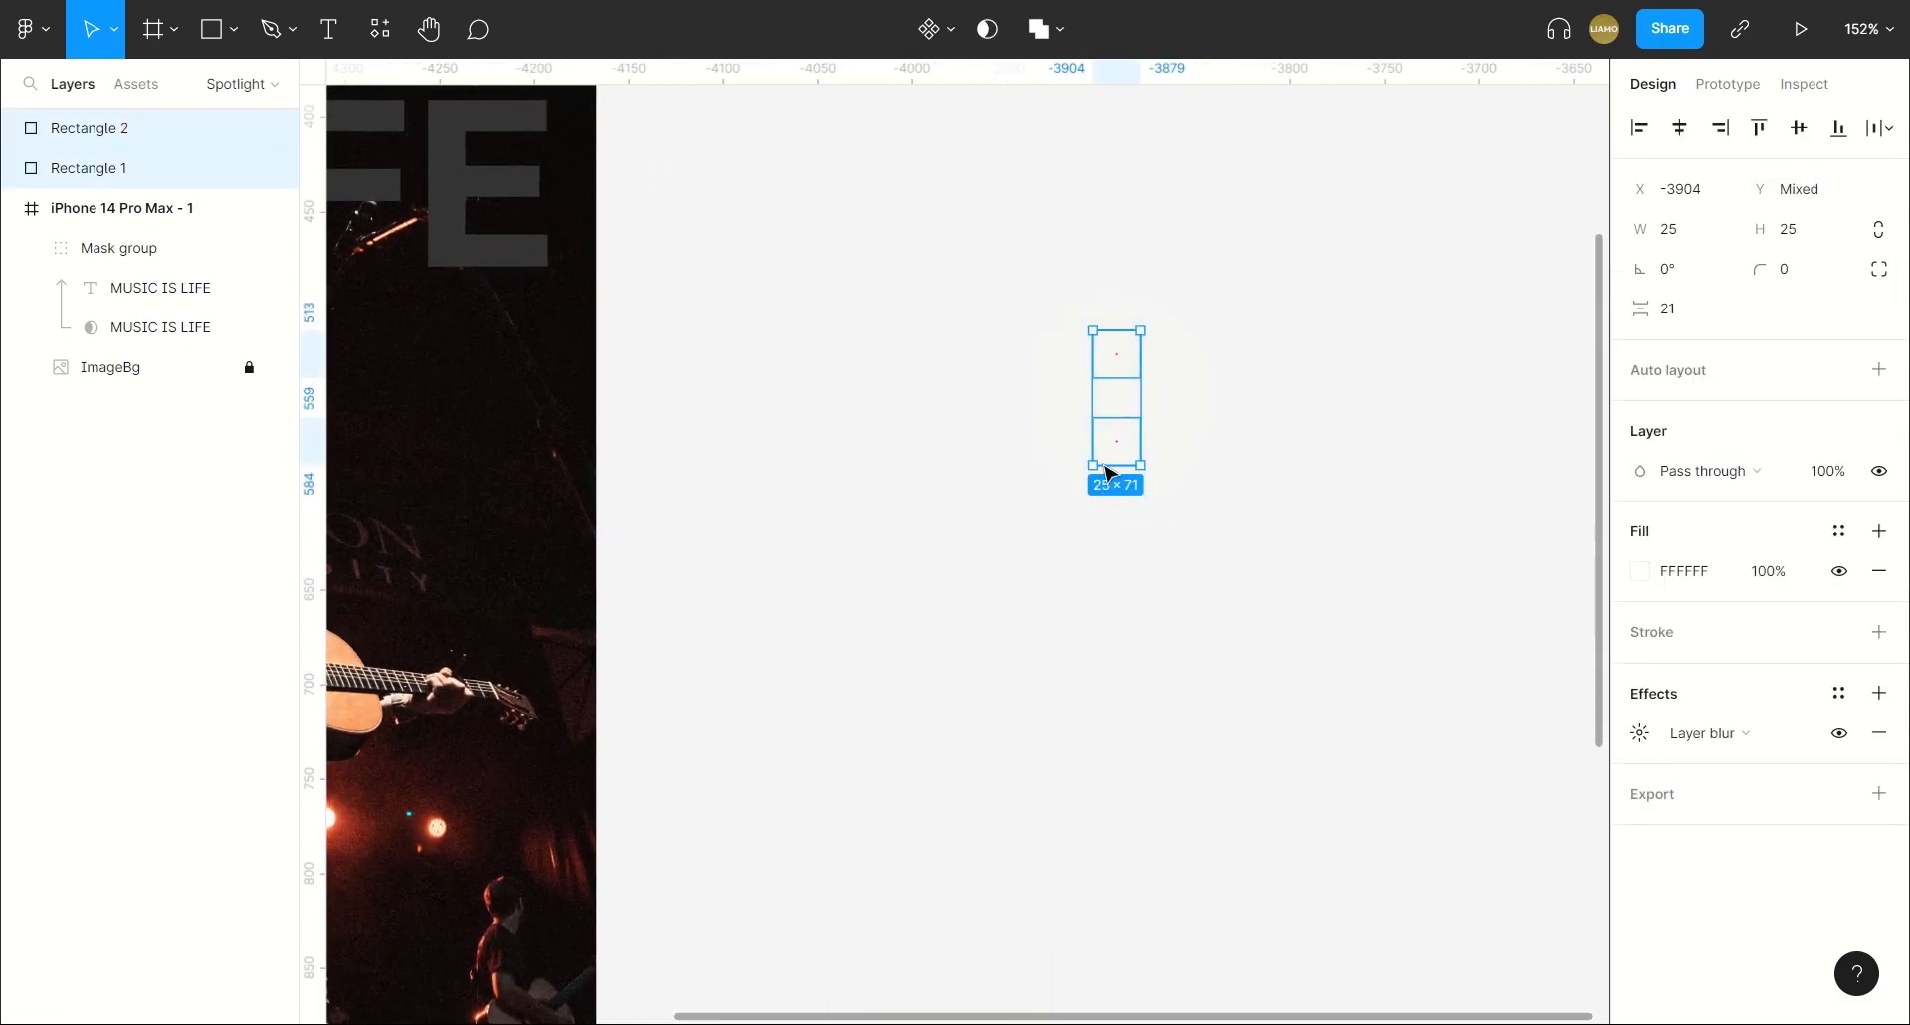
{"action": "left_click", "coordinate": [1216, 305]}
Change the layer opacity of the upper blurred square.
{"action": "left_click", "coordinate": [1135, 368]}
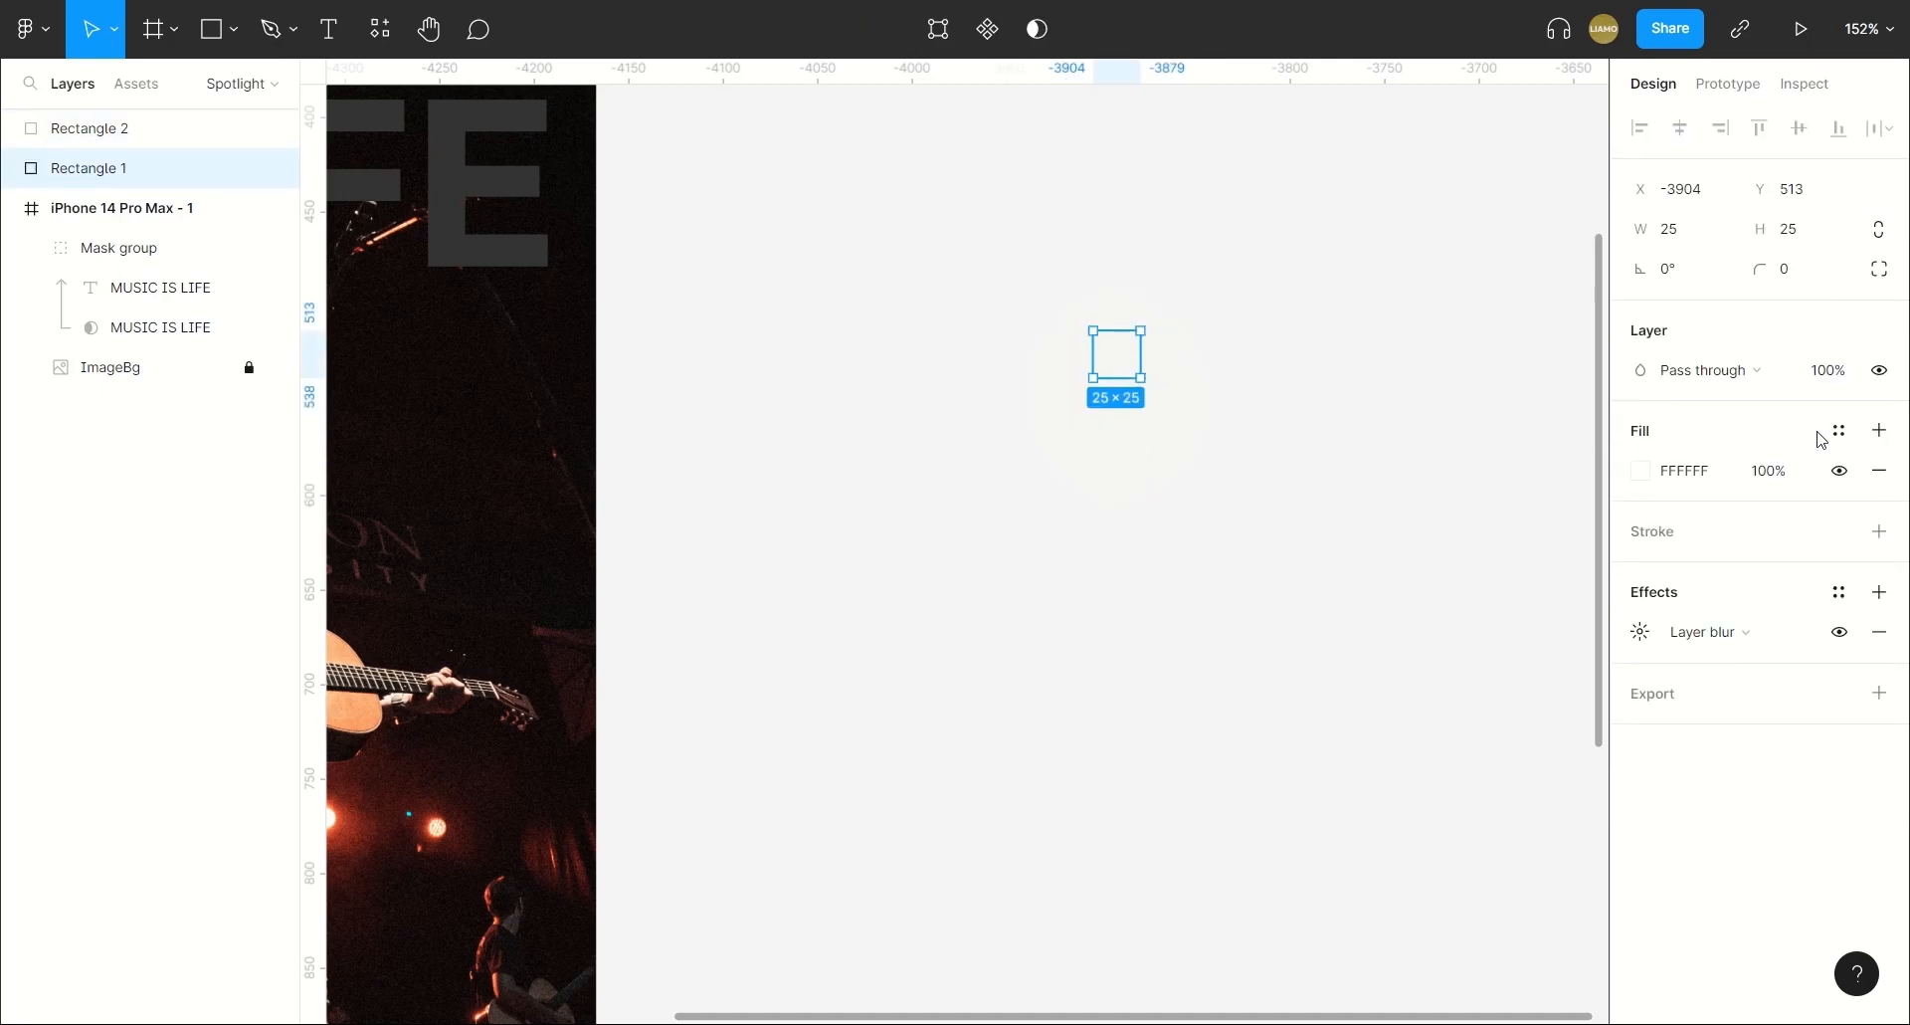
{"action": "left_click", "coordinate": [1827, 379]}
{"action": "left_click", "coordinate": [1211, 363]}
Combine the two blurred squares into a component set.
{"action": "left_click_drag", "start_coordinate": [1179, 298], "coordinate": [1029, 578]}
{"action": "left_click", "coordinate": [951, 30]}
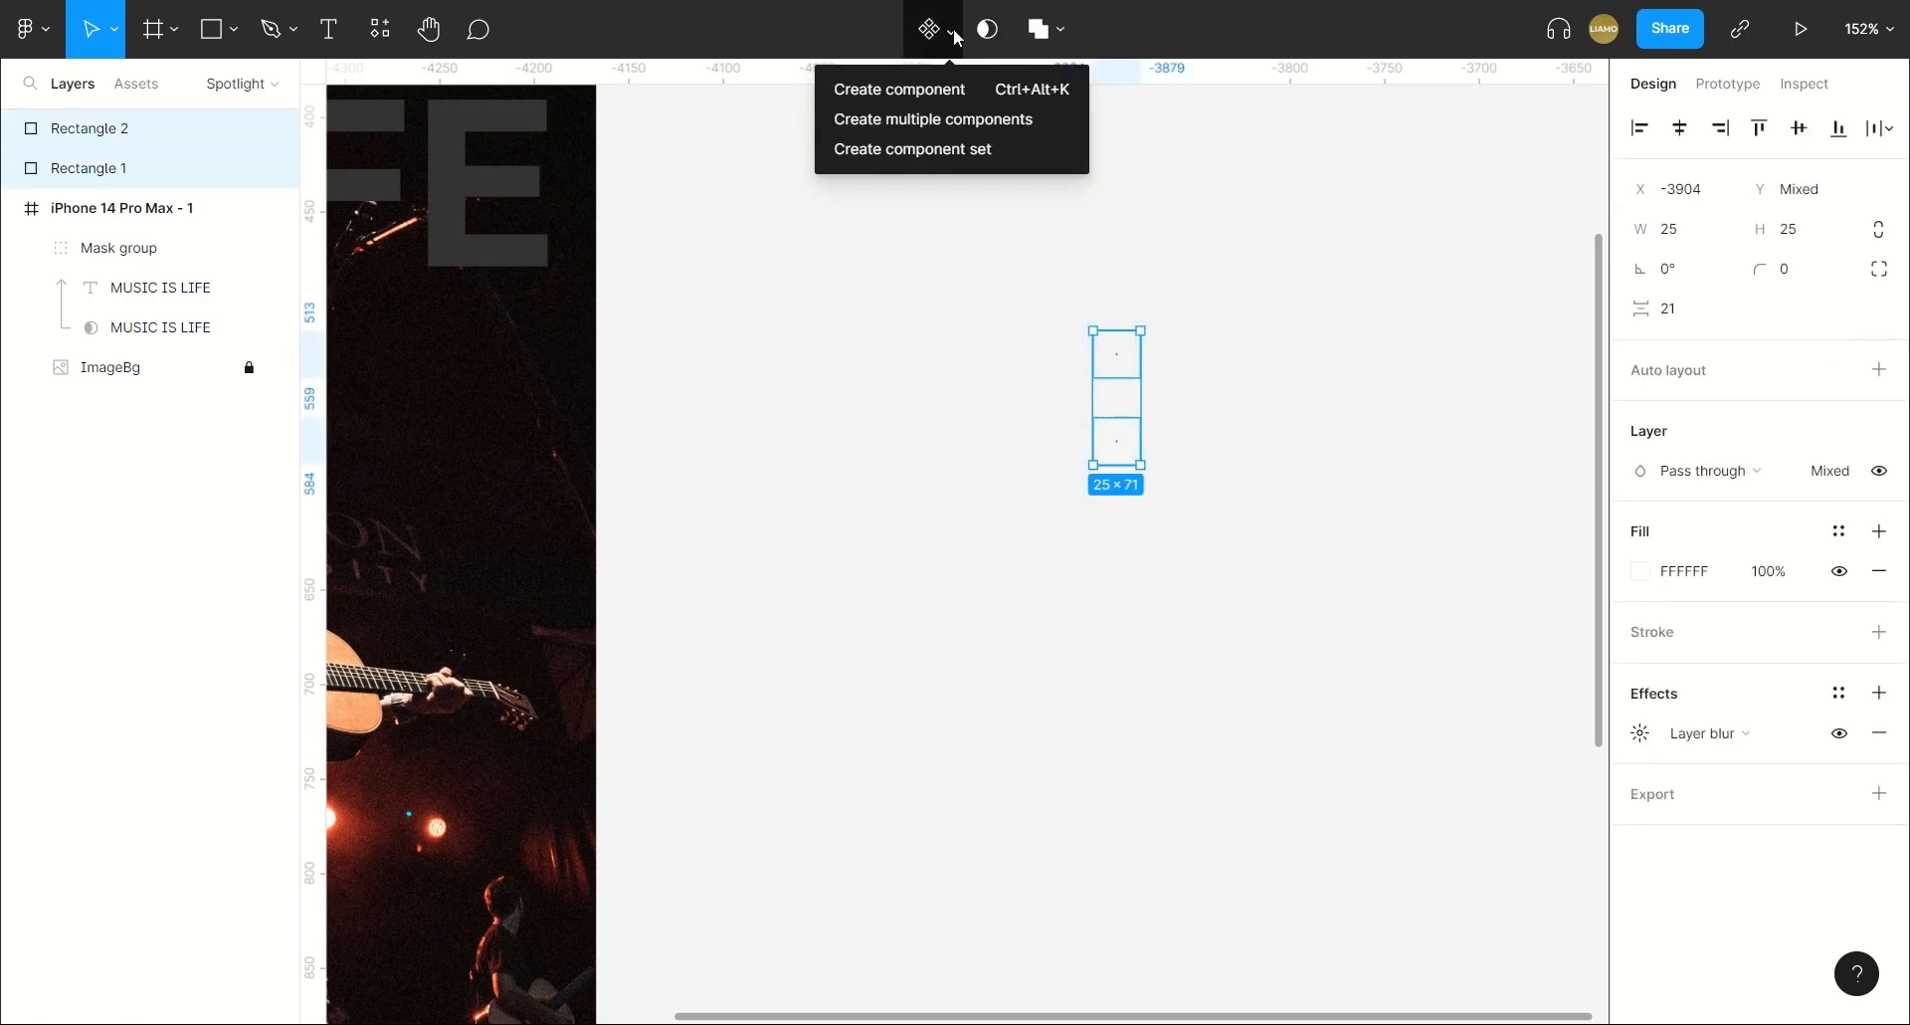
{"action": "left_click", "coordinate": [912, 148]}
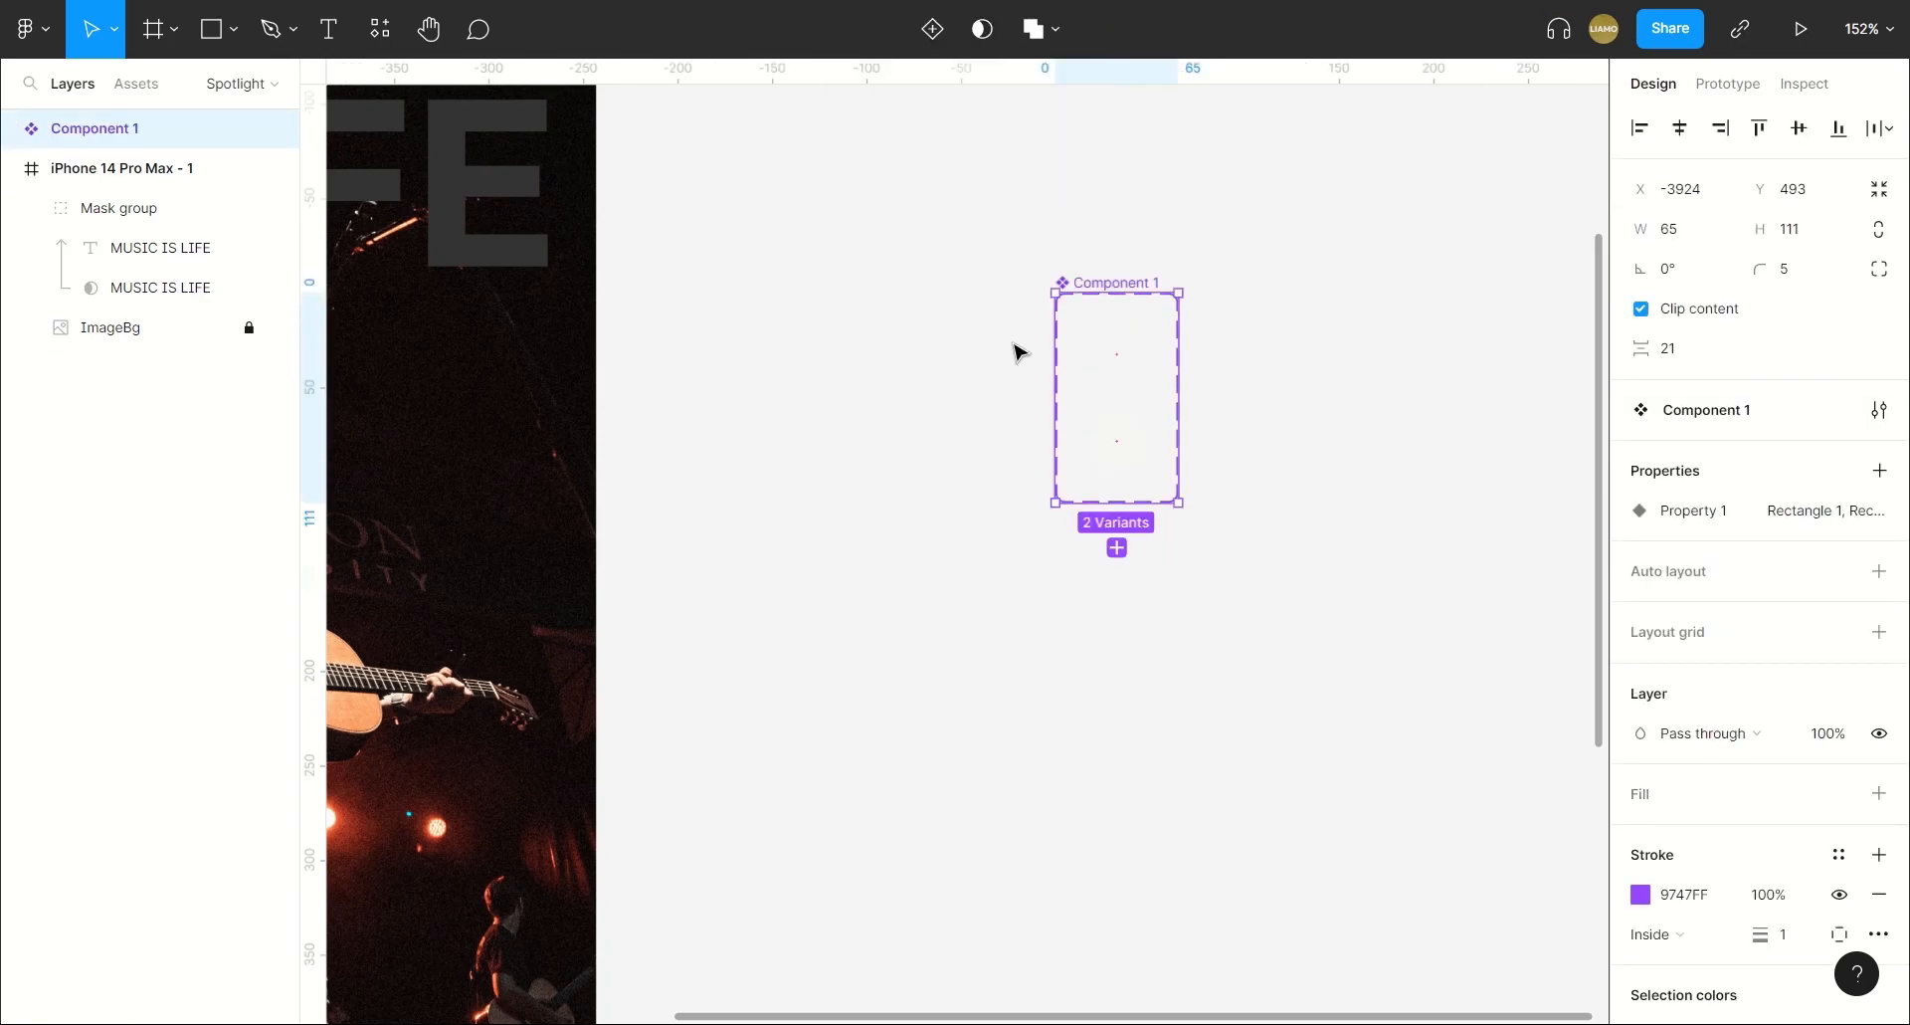
Connect the Rectangle 1 variant to Rectangle 2 with a While hovering, Change to prototype interaction.
{"action": "left_click", "coordinate": [1126, 345]}
{"action": "left_click", "coordinate": [1728, 84]}
{"action": "left_click_drag", "start_coordinate": [1116, 378], "coordinate": [1120, 448]}
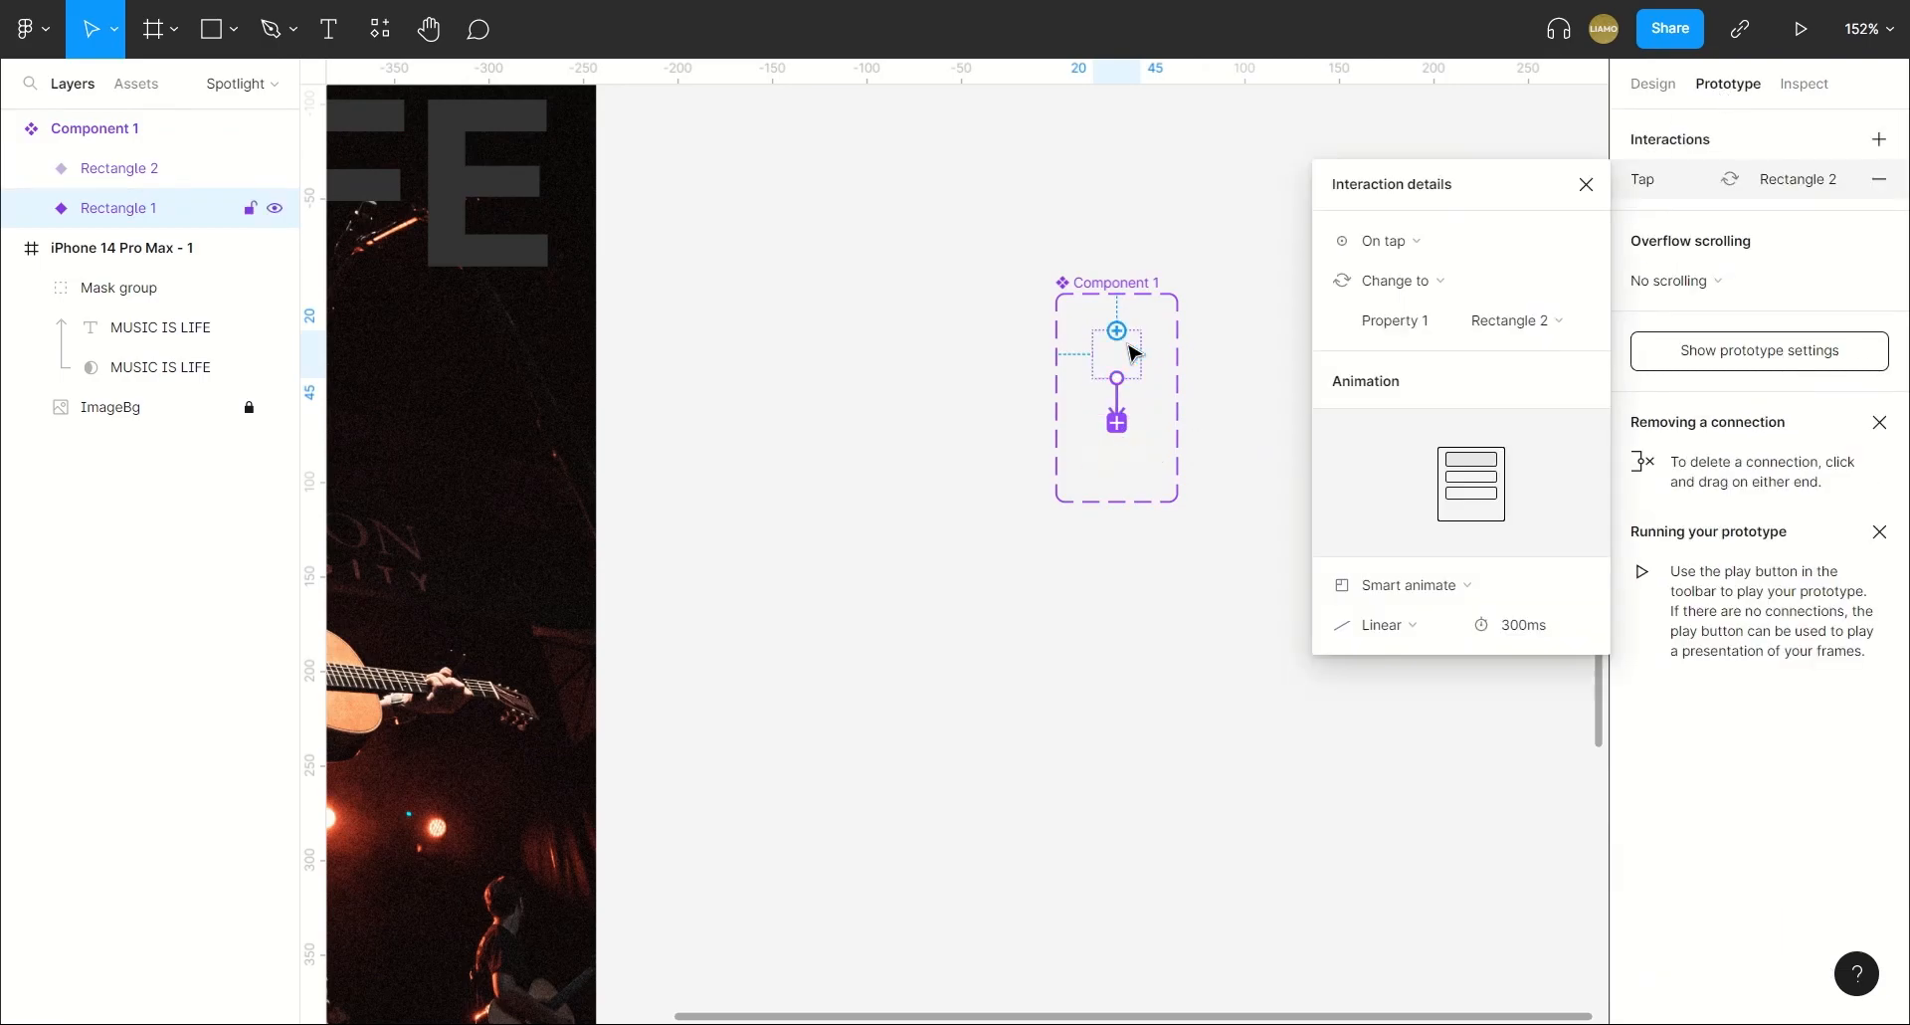
{"action": "left_click", "coordinate": [1393, 240]}
{"action": "left_click", "coordinate": [1413, 299]}
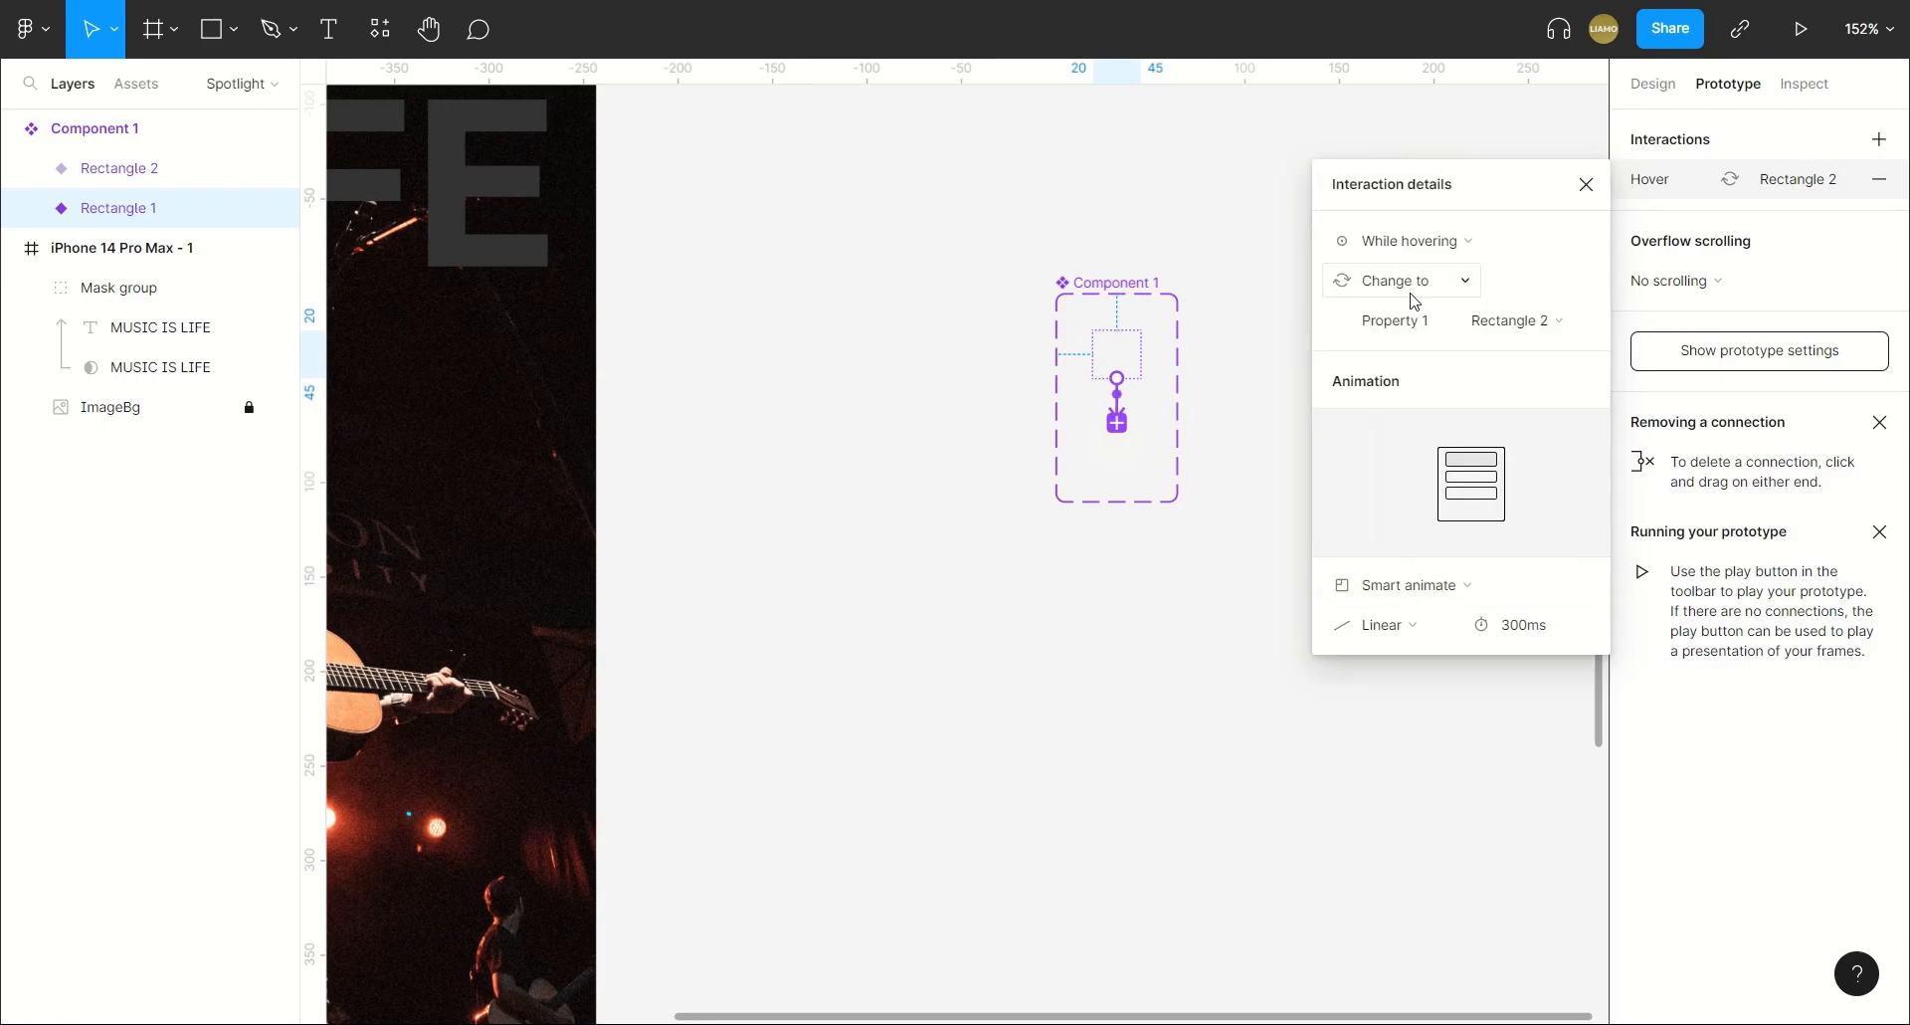
{"action": "left_click", "coordinate": [1406, 287]}
{"action": "left_click", "coordinate": [1406, 280]}
{"action": "left_click", "coordinate": [1148, 706]}
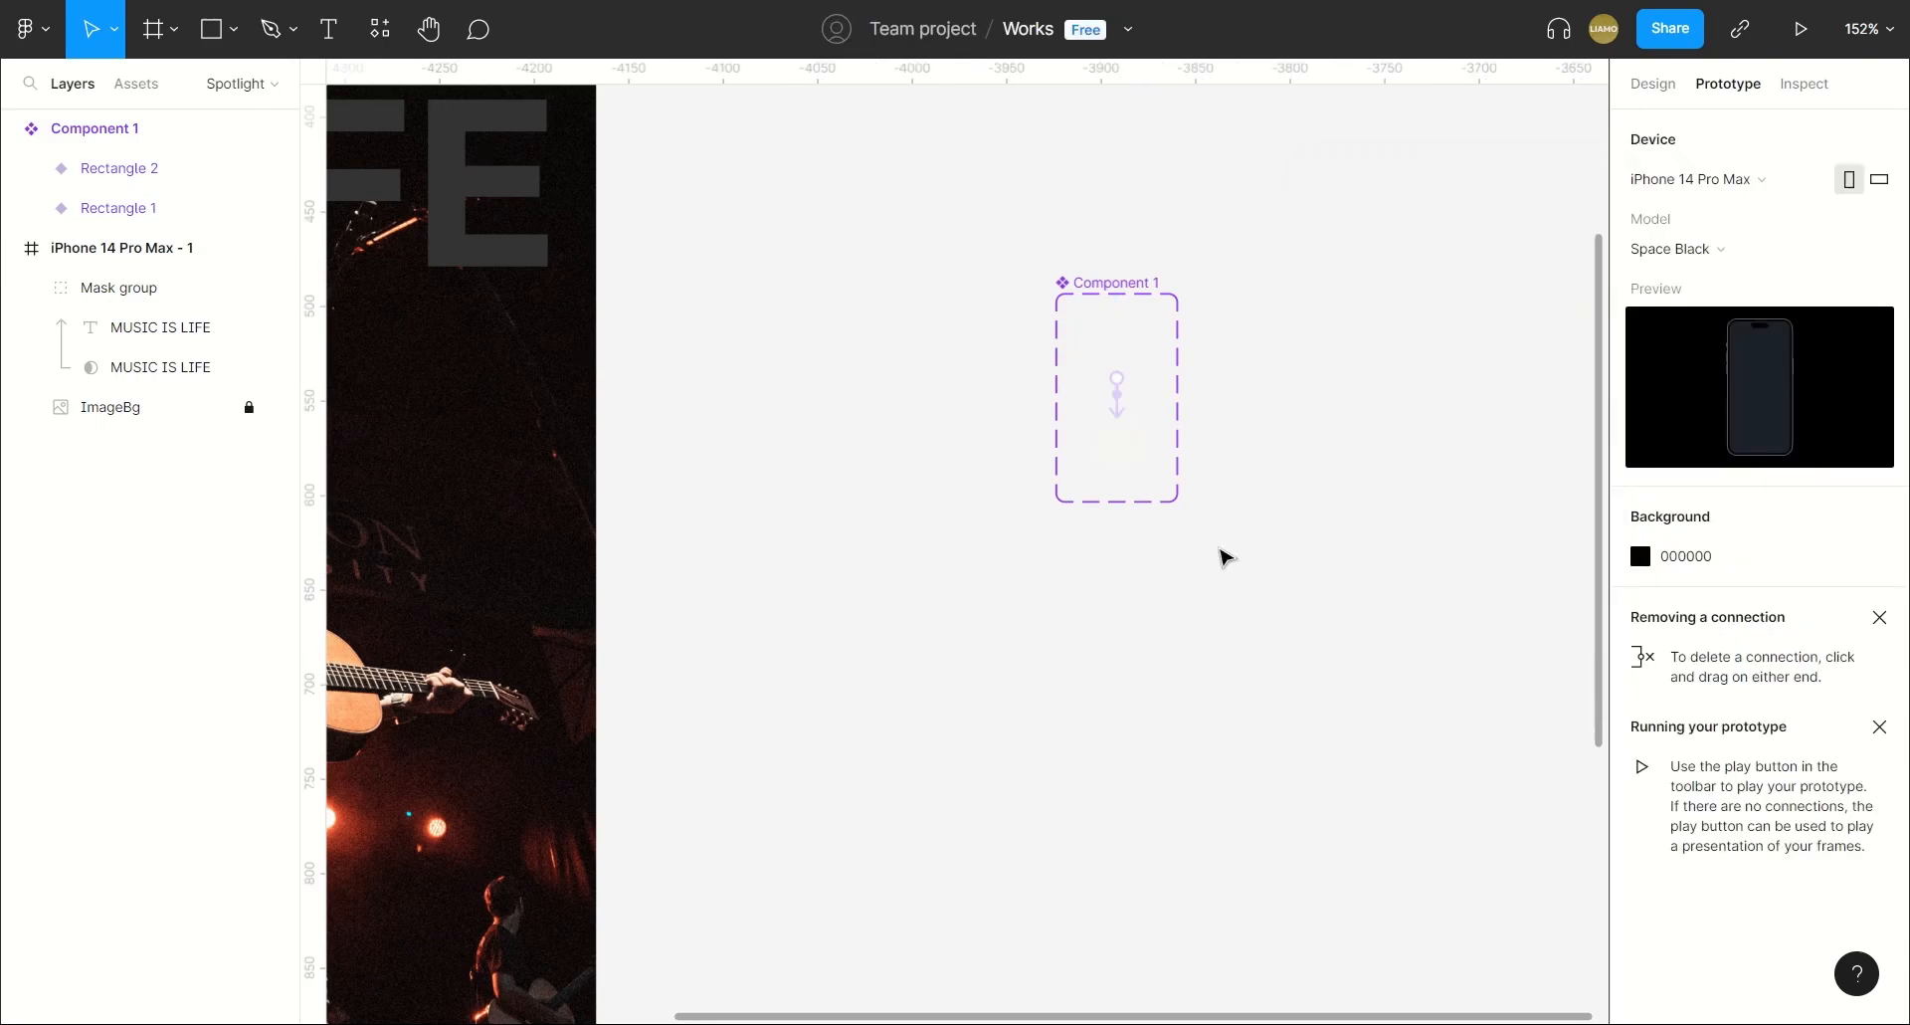
{"action": "left_click", "coordinate": [1122, 362]}
{"action": "scroll", "coordinate": [1069, 537], "scroll_direction": "left", "scroll_amount": 8}
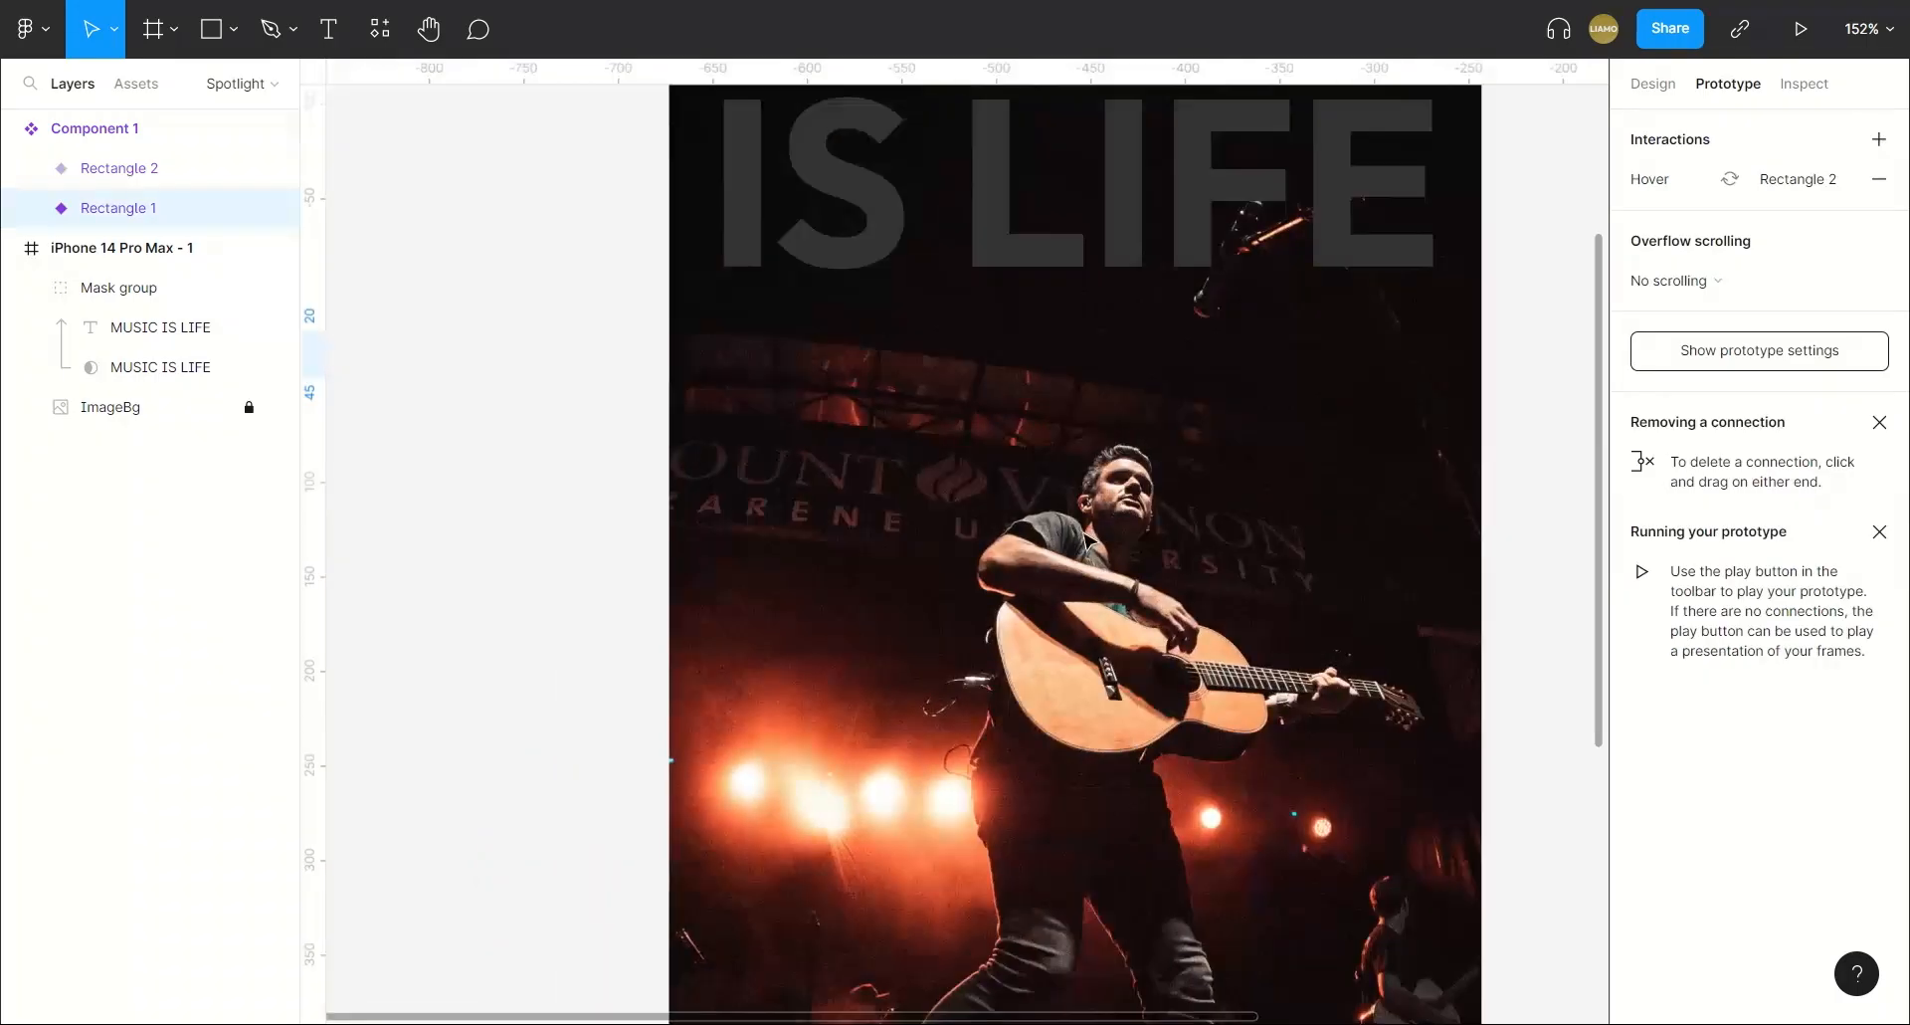
{"action": "scroll", "coordinate": [1085, 537], "scroll_direction": "down", "scroll_amount": 5}
{"action": "scroll", "coordinate": [613, 434], "scroll_direction": "up", "scroll_amount": 5}
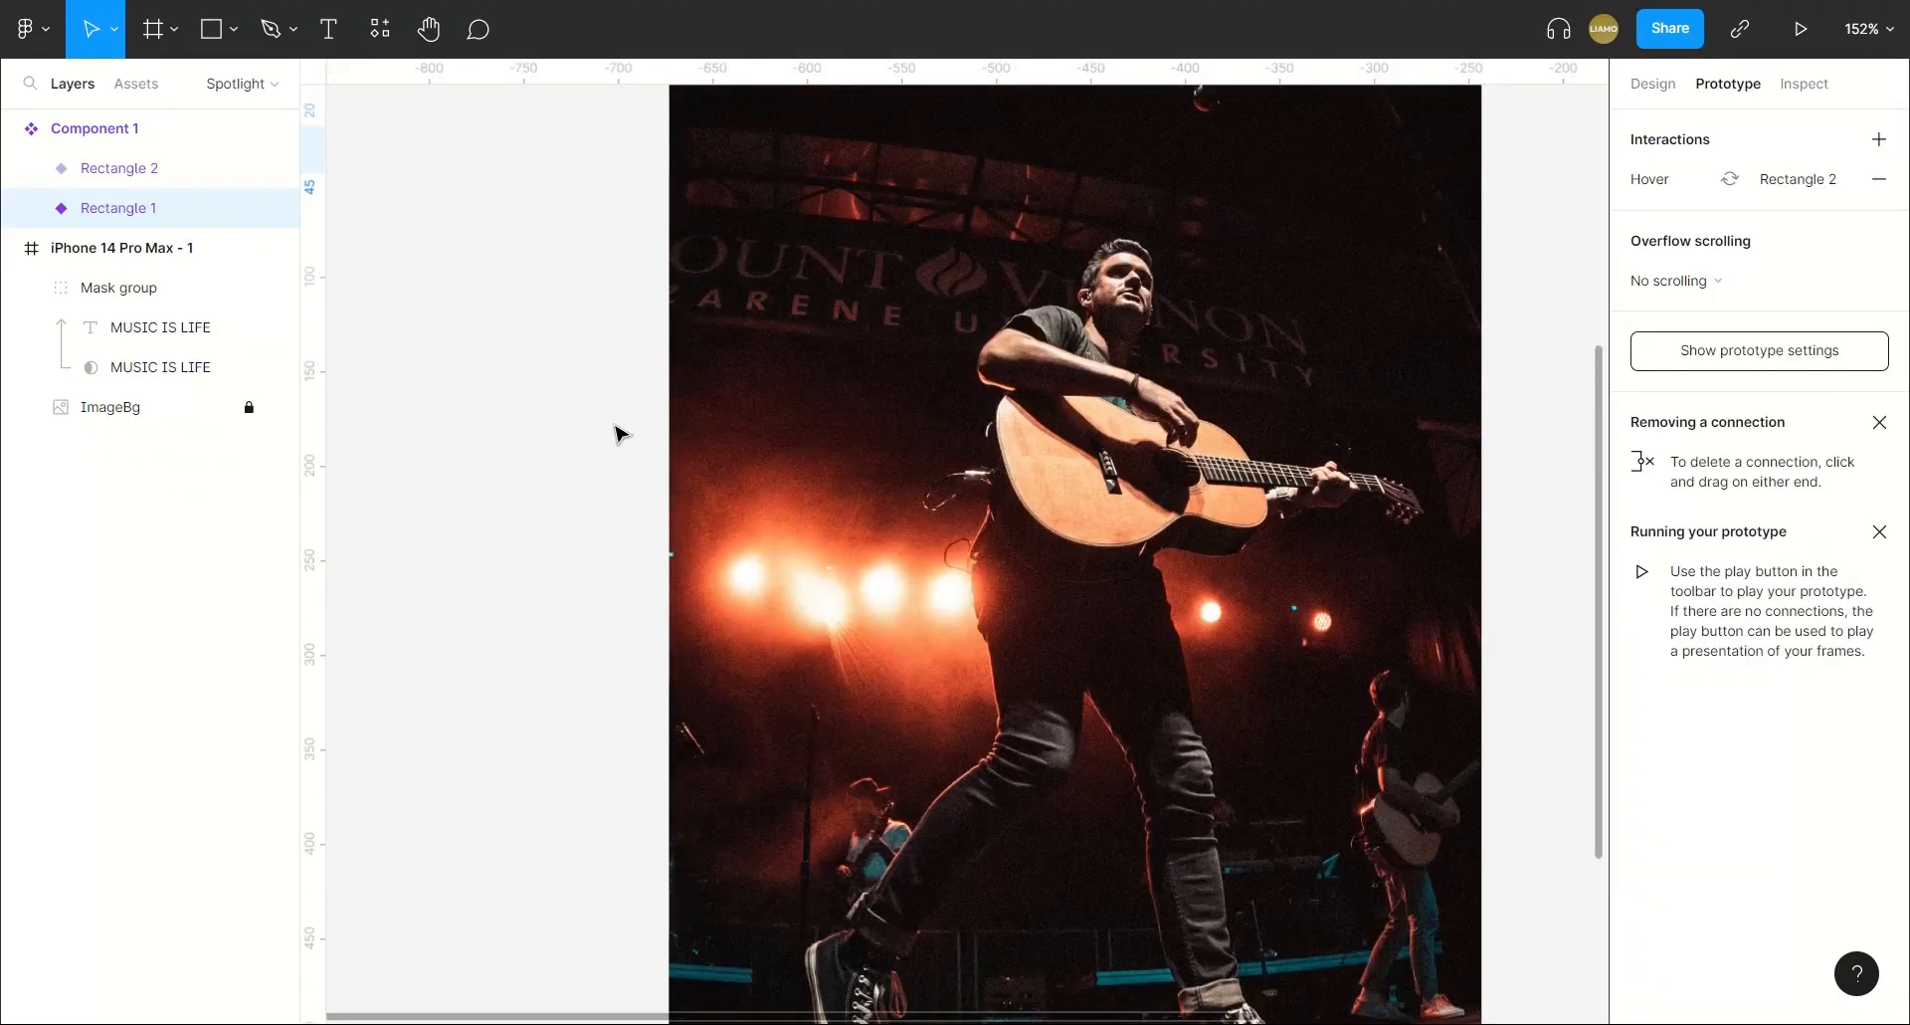
{"action": "scroll", "coordinate": [697, 438], "scroll_direction": "right", "scroll_amount": 8}
{"action": "scroll", "coordinate": [1124, 303], "scroll_direction": "up", "scroll_amount": 2}
Rename the component set to SpotlightComponent.
{"action": "left_click", "coordinate": [1265, 181]}
{"action": "double_click", "coordinate": [1262, 179]}
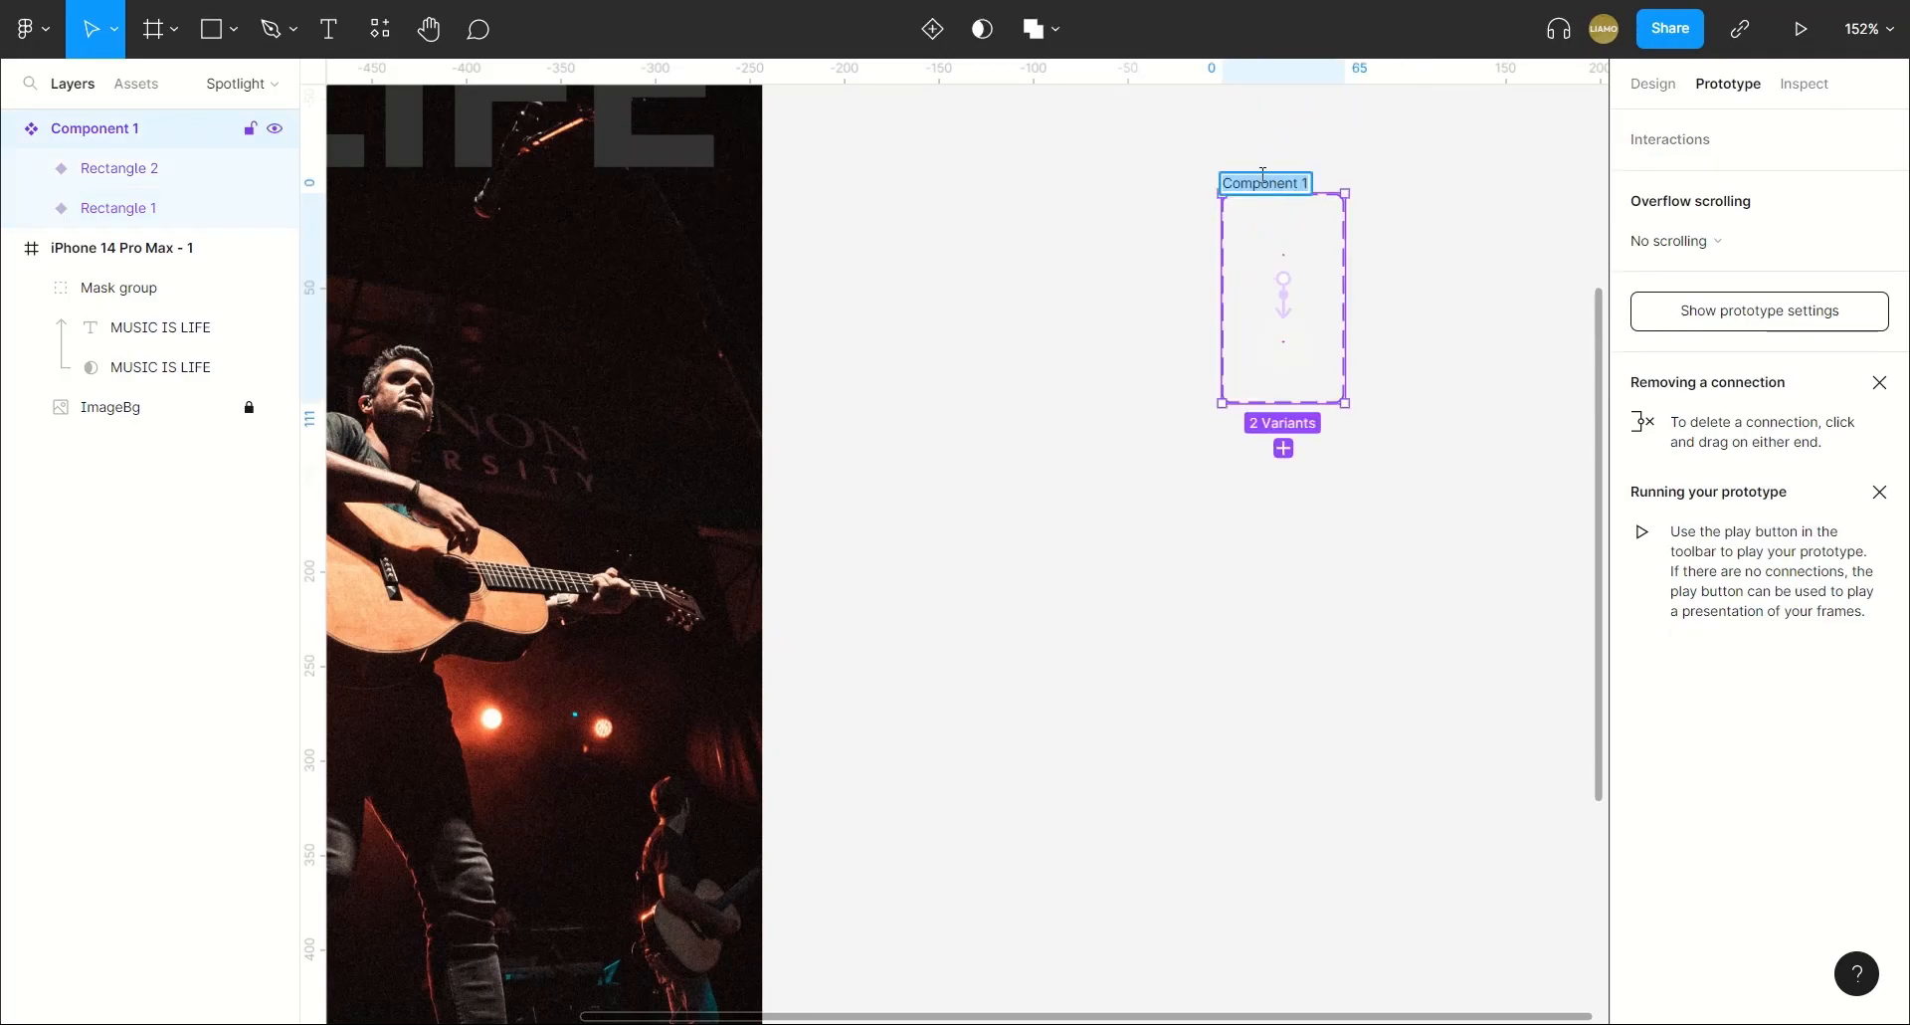
{"action": "type", "text": "SpotlightCom"}
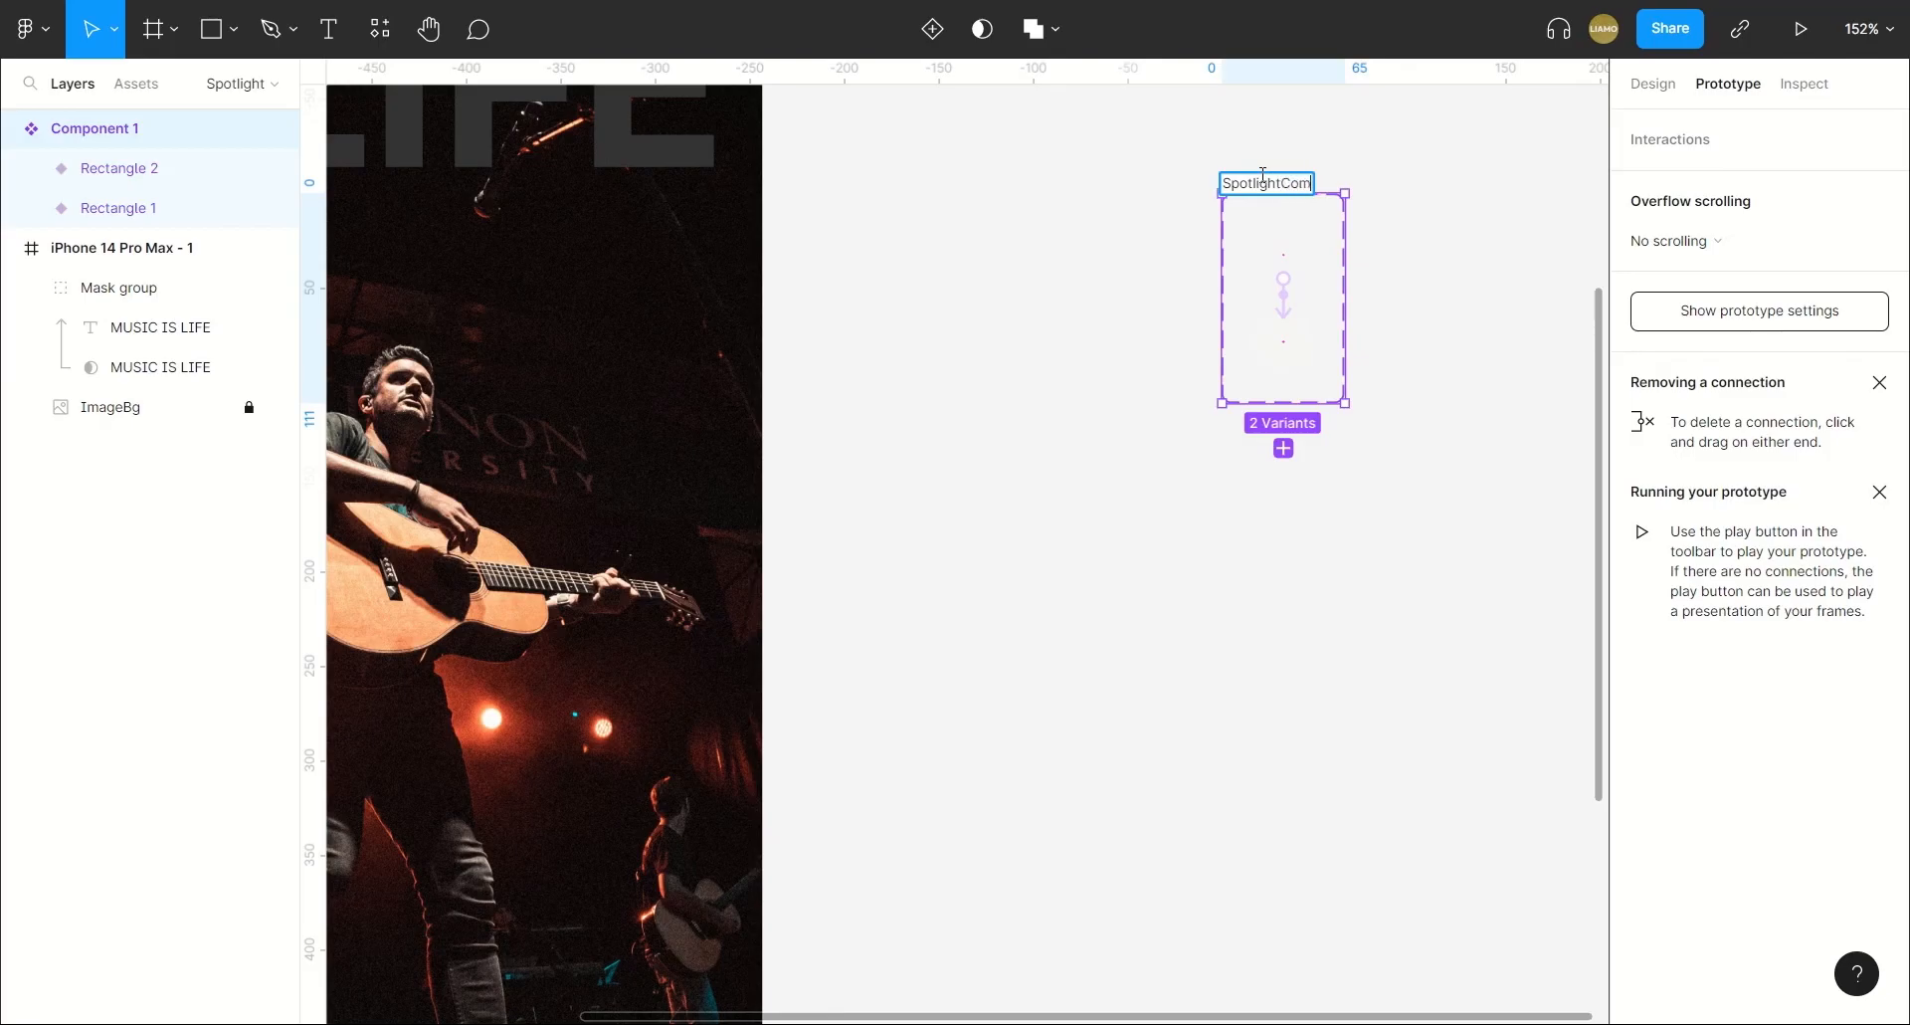
{"action": "type", "text": "ponent"}
{"action": "key", "text": "Return"}
{"action": "left_click", "coordinate": [1049, 348]}
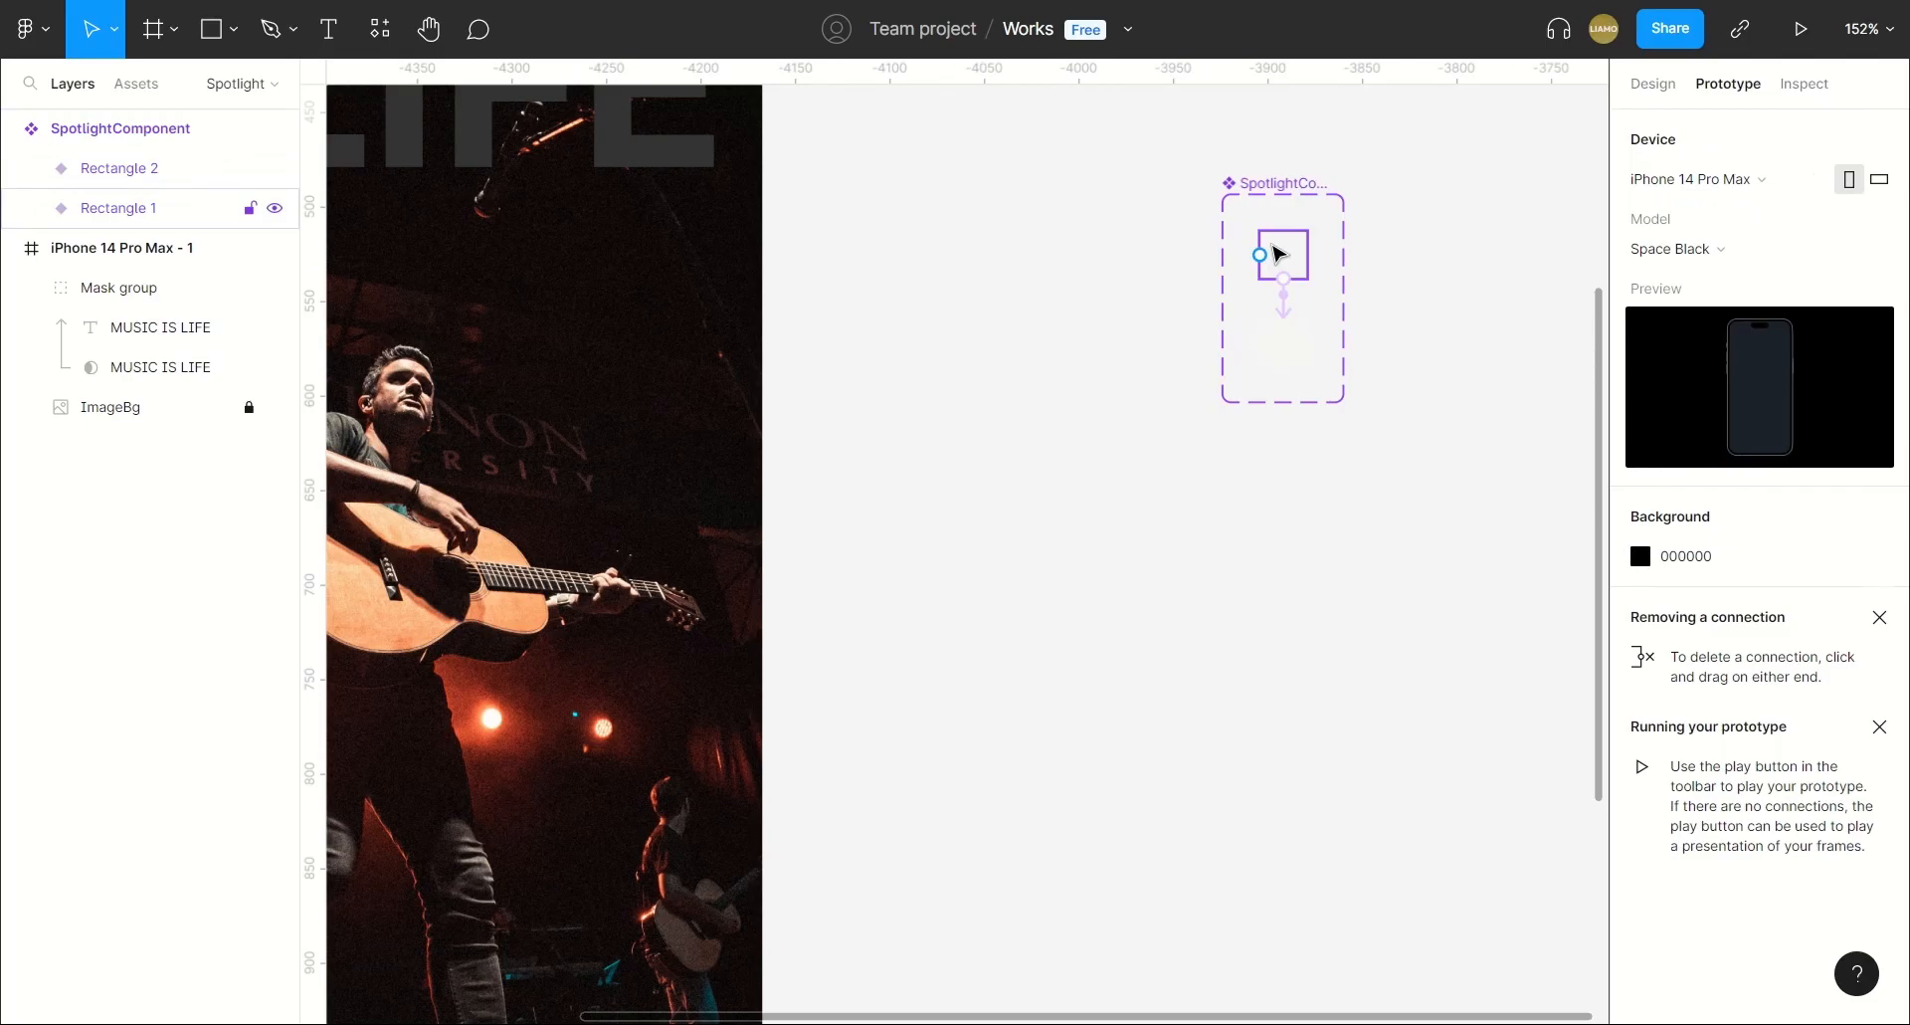
Copy the Rectangle 1 variant and paste an instance just below the phone frame, aligned with its left edge at X -4597, Y 1179.
{"action": "left_click", "coordinate": [1281, 257]}
{"action": "left_click", "coordinate": [1652, 84]}
{"action": "scroll", "coordinate": [1083, 474], "scroll_direction": "left", "scroll_amount": 5}
{"action": "scroll", "coordinate": [1082, 474], "scroll_direction": "down", "scroll_amount": 10}
{"action": "scroll", "coordinate": [647, 707], "scroll_direction": "left", "scroll_amount": 2}
{"action": "left_click", "coordinate": [634, 655]}
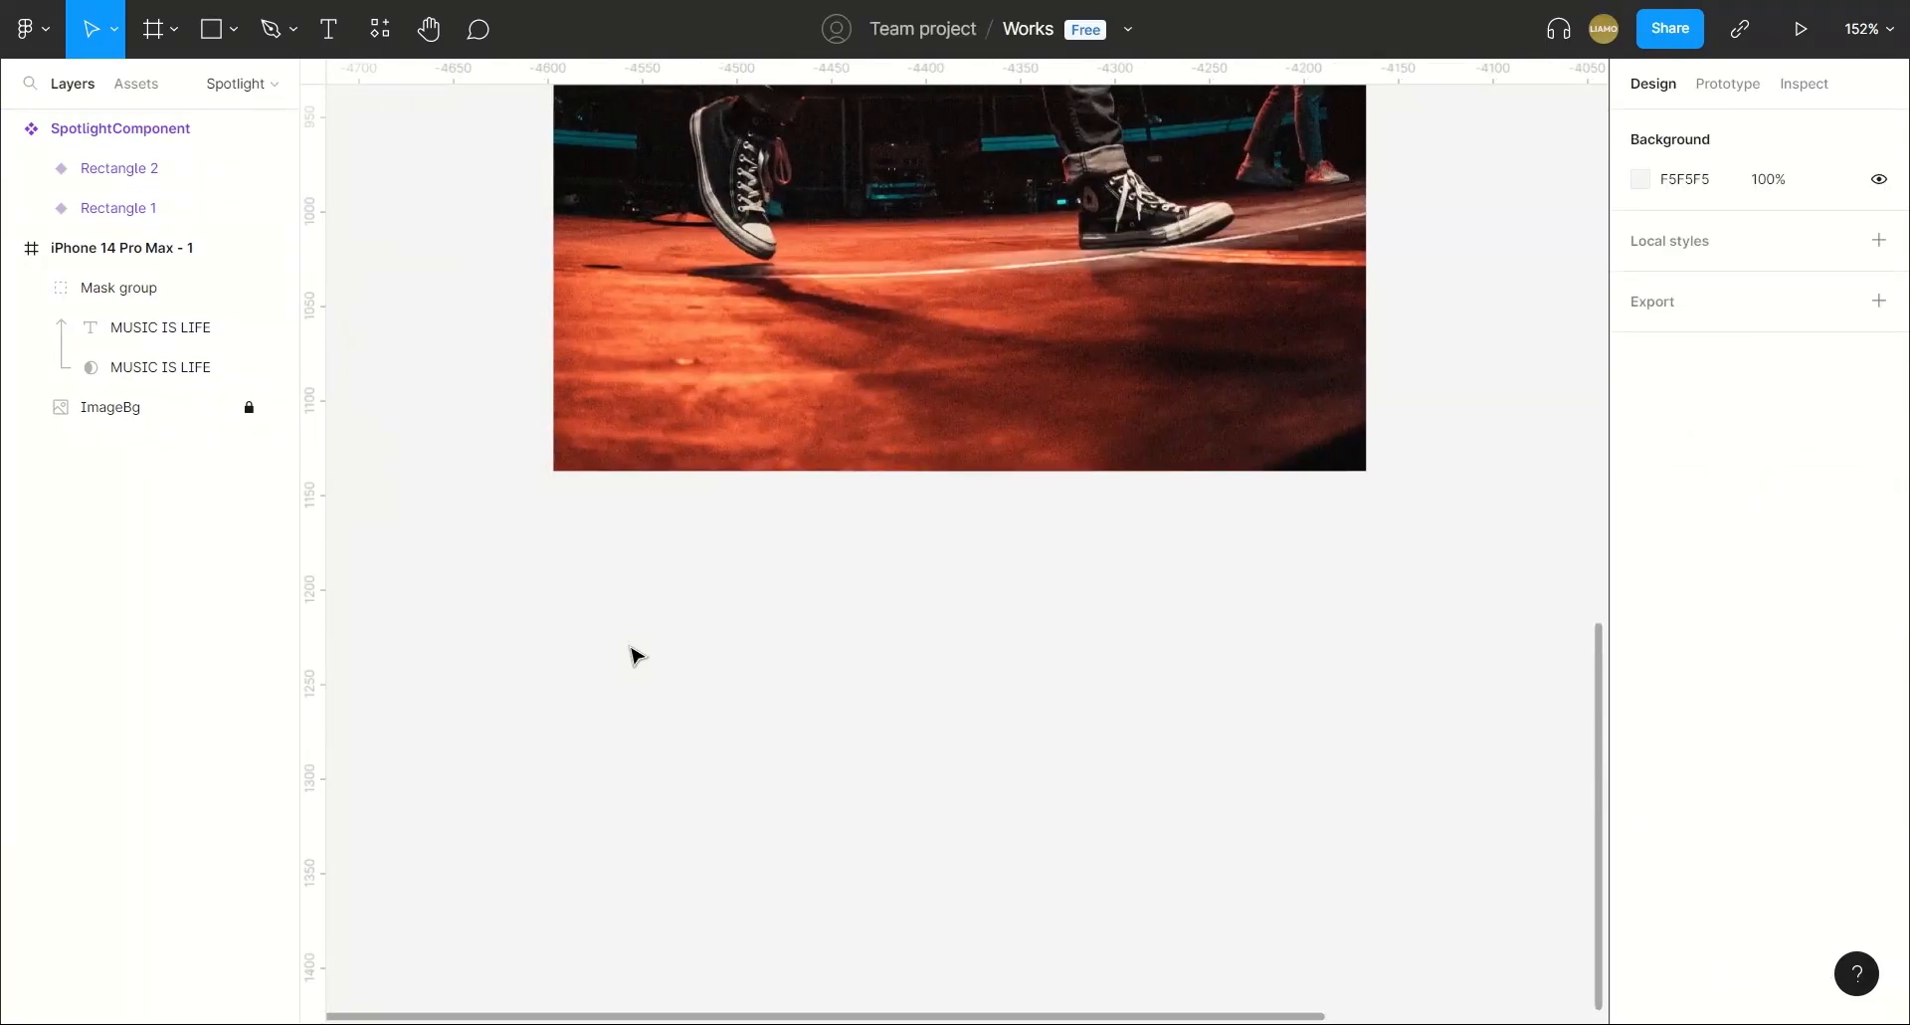
{"action": "key", "text": "ctrl+v"}
{"action": "left_click_drag", "start_coordinate": [953, 555], "coordinate": [585, 587]}
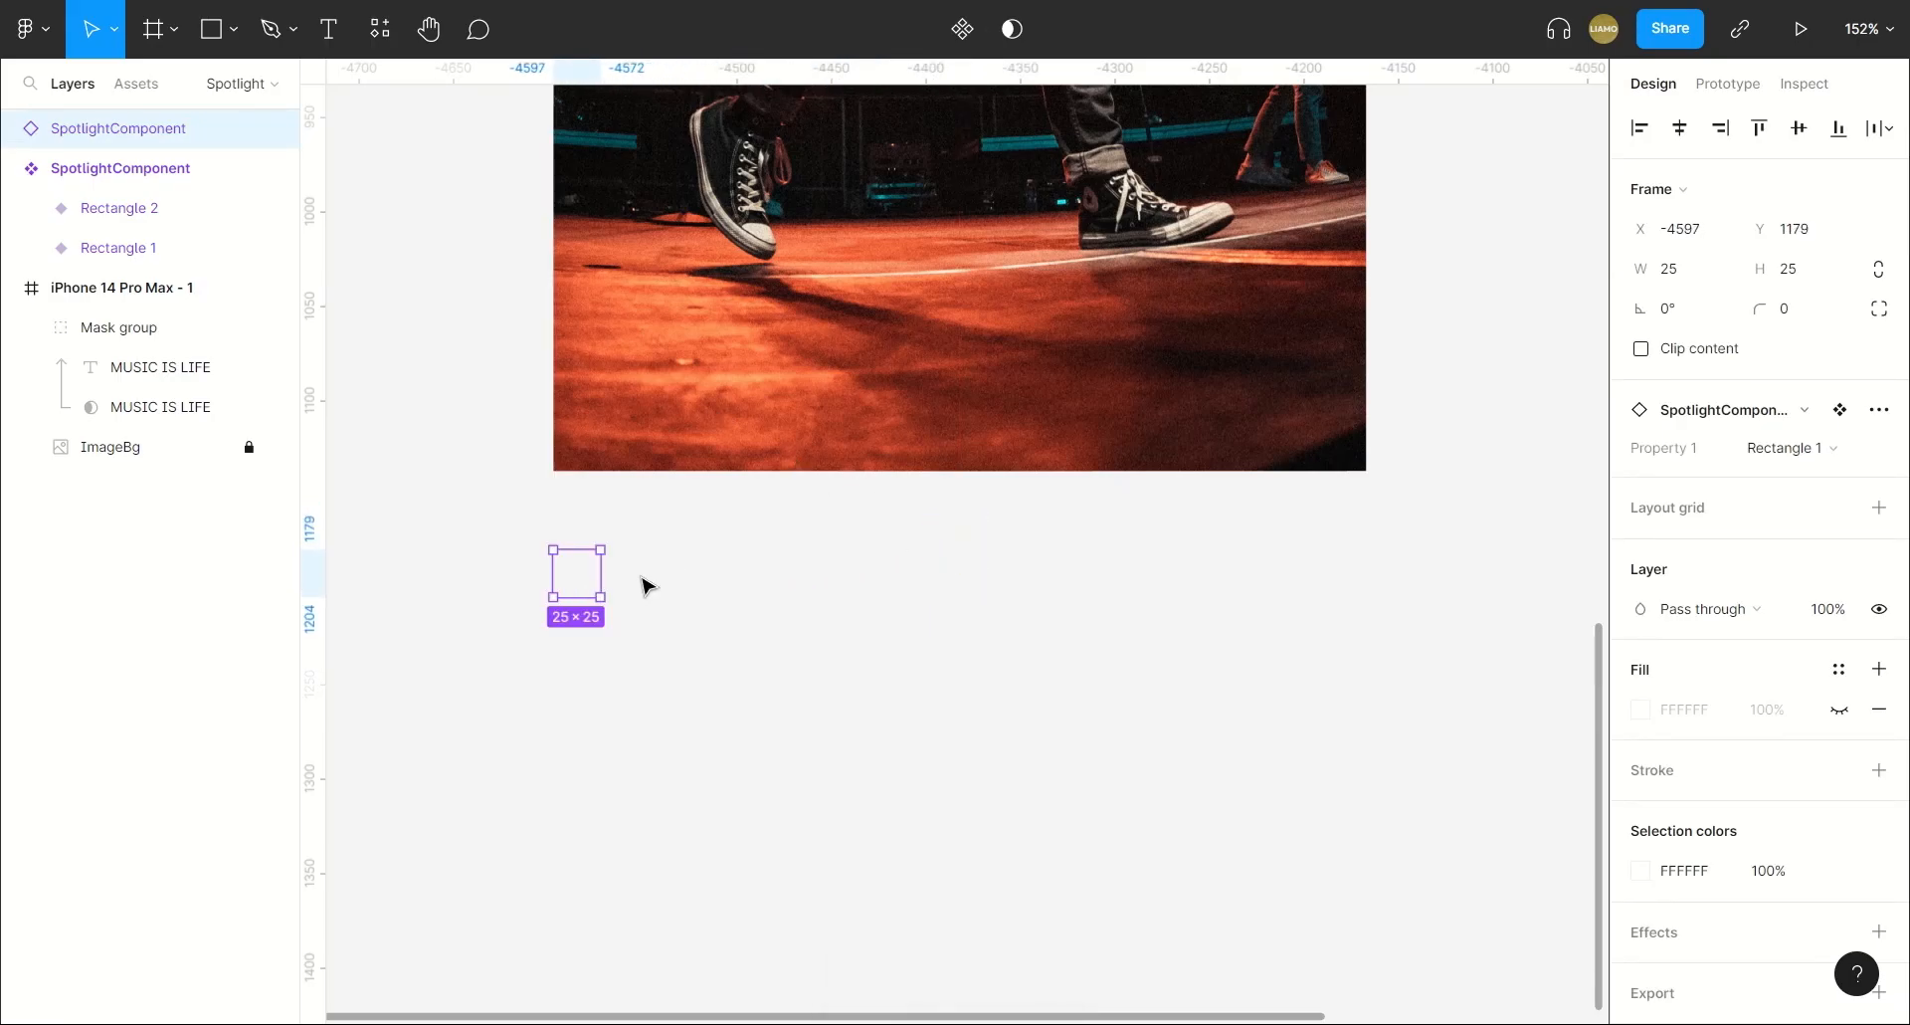
Duplicate the SpotlightComponent instance and wrap both copies in a horizontal auto layout with left-centre alignment.
{"action": "key", "text": "ctrl+d"}
{"action": "mouse_move", "coordinate": [571, 567]}
{"action": "left_mouse_down"}
{"action": "mouse_move", "coordinate": [636, 575]}
{"action": "mouse_move", "coordinate": [541, 629]}
{"action": "left_mouse_up"}
{"action": "key", "text": "shift+a"}
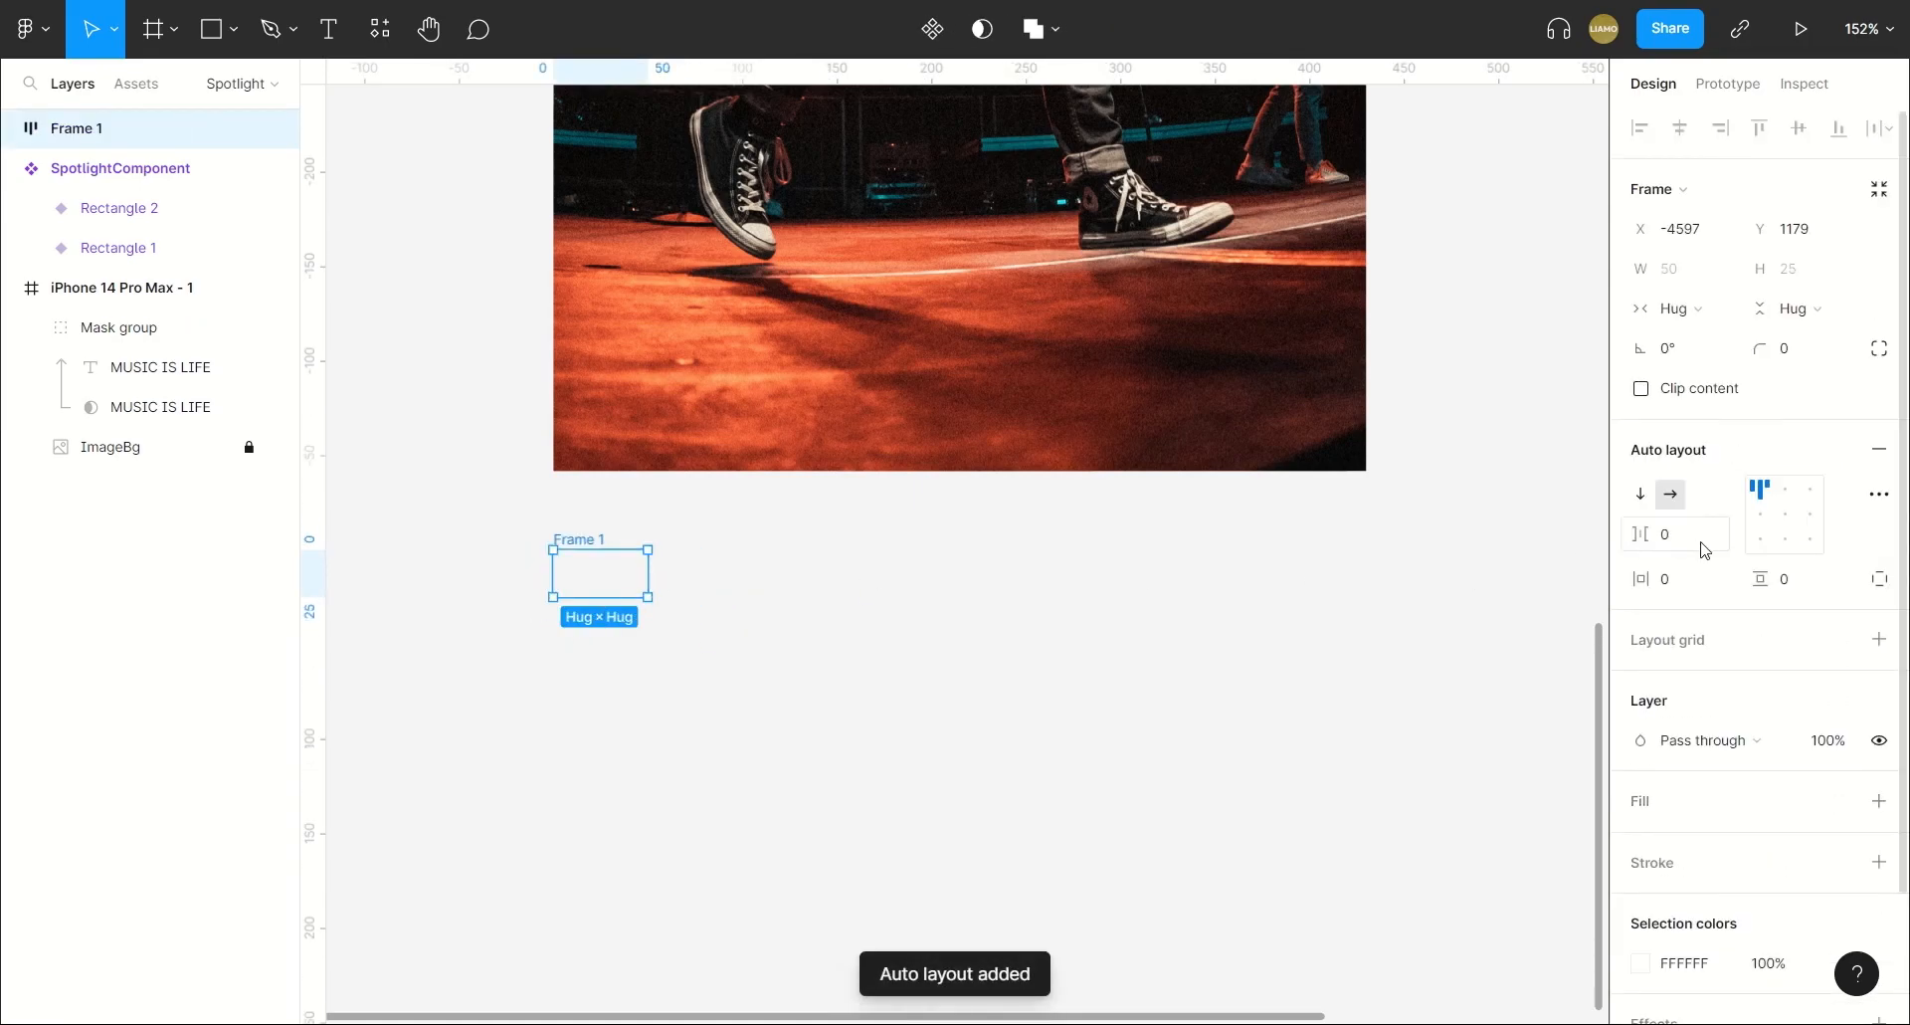
{"action": "left_click", "coordinate": [1758, 514]}
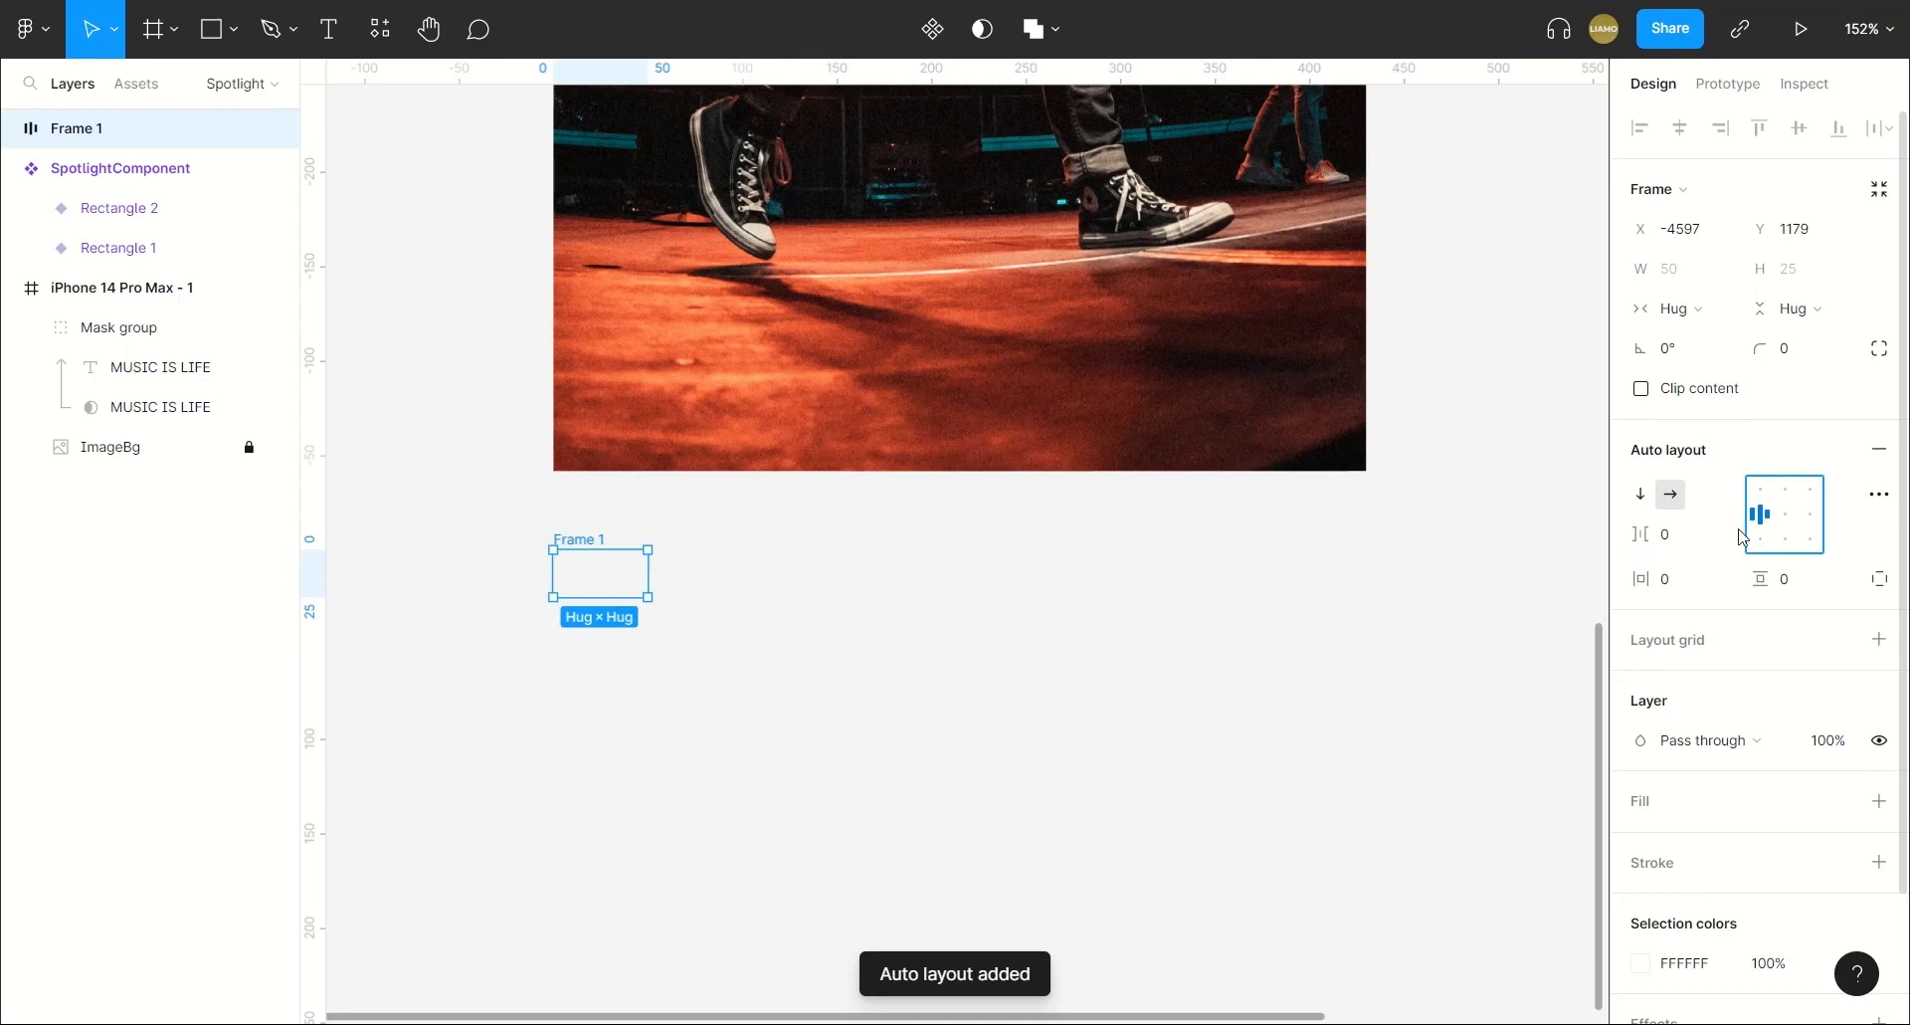
Duplicate the instance inside the auto layout row until it holds 17 copies, and select the whole row frame.
{"action": "left_click", "coordinate": [624, 584]}
{"action": "key", "text": "ctrl+d"}
{"action": "key", "text": "ctrl+d"}
{"action": "key", "text": "ctrl+d"}
{"action": "key", "text": "ctrl+d"}
{"action": "key", "text": "ctrl+d"}
{"action": "key", "text": "ctrl+d"}
{"action": "key", "text": "ctrl+d"}
{"action": "key", "text": "ctrl+d"}
{"action": "key", "text": "ctrl+d"}
{"action": "key", "text": "ctrl+d"}
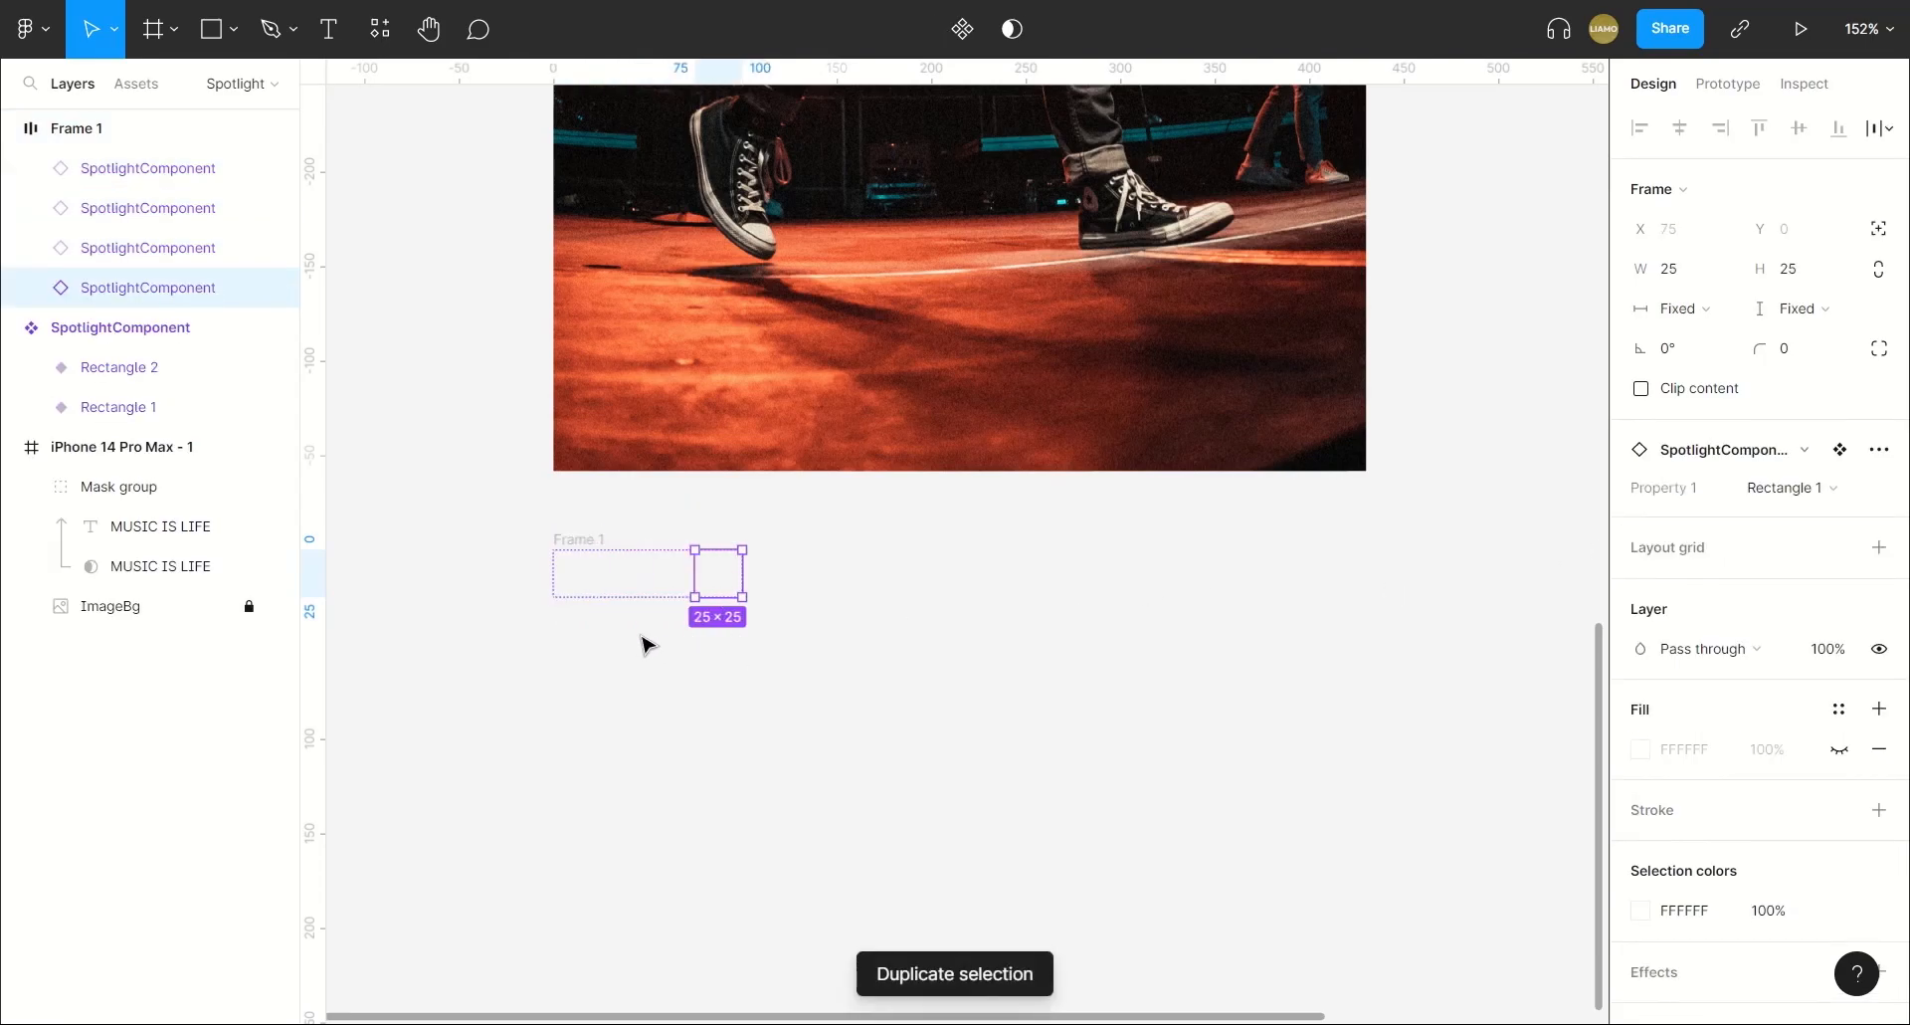
{"action": "key", "text": "ctrl+d"}
{"action": "key", "text": "ctrl+d"}
{"action": "key", "text": "ctrl+d"}
{"action": "key", "text": "ctrl+d"}
{"action": "key", "text": "ctrl+d"}
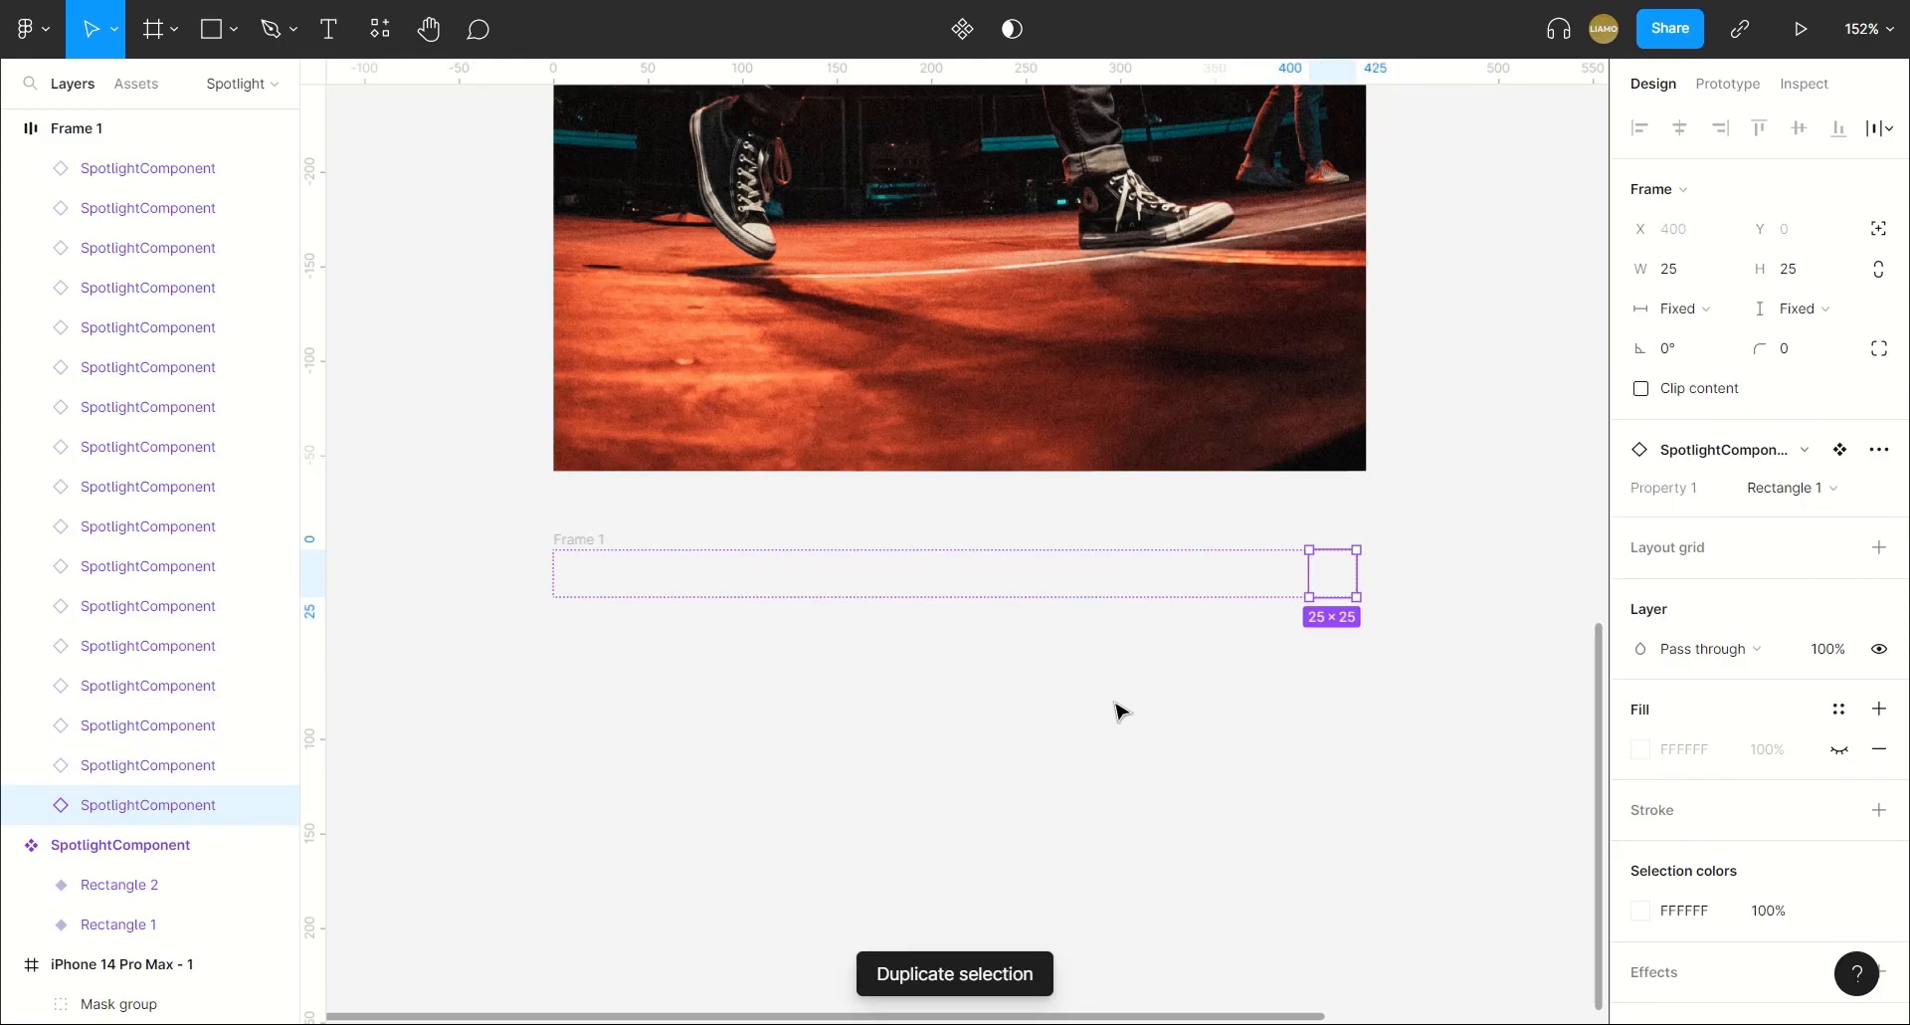
{"action": "left_click", "coordinate": [627, 610]}
{"action": "left_click", "coordinate": [593, 545]}
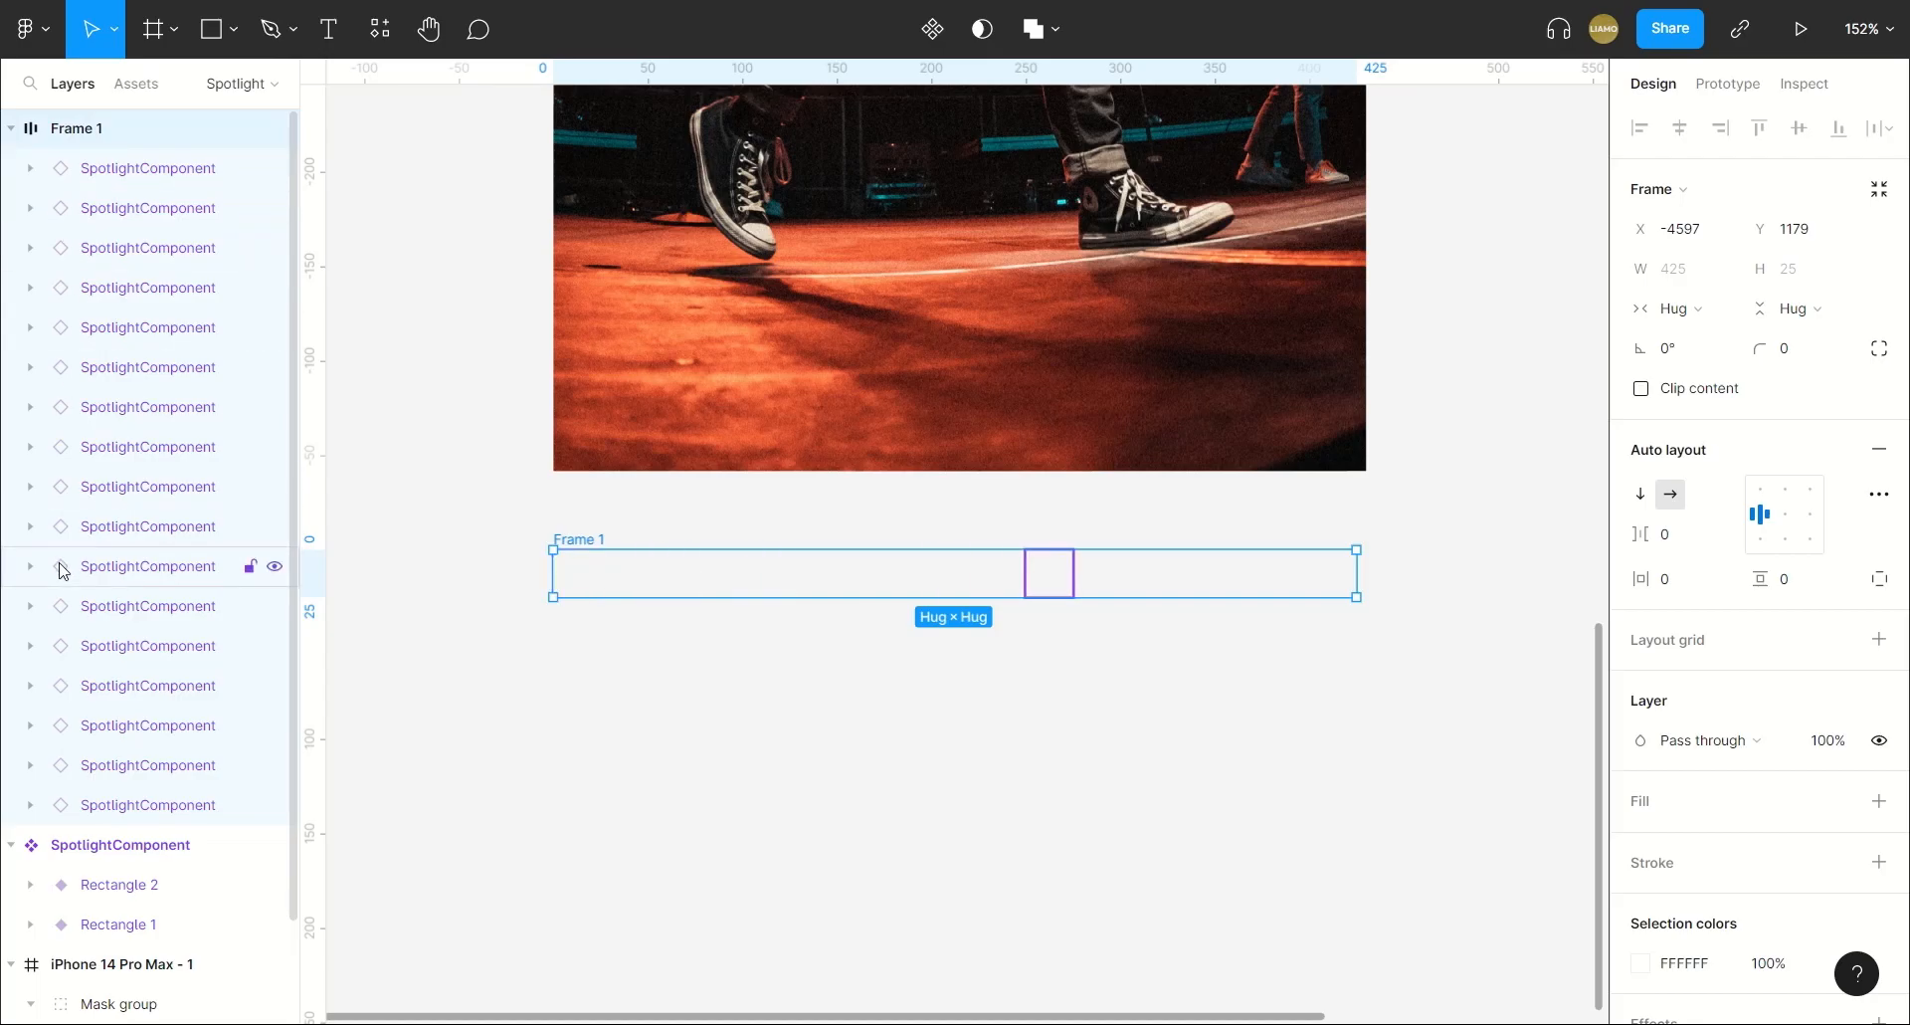
Collapse the row frame of 17 instances and place a duplicate 15 px below it, aligned to the same left edge.
{"action": "left_click", "coordinate": [10, 129]}
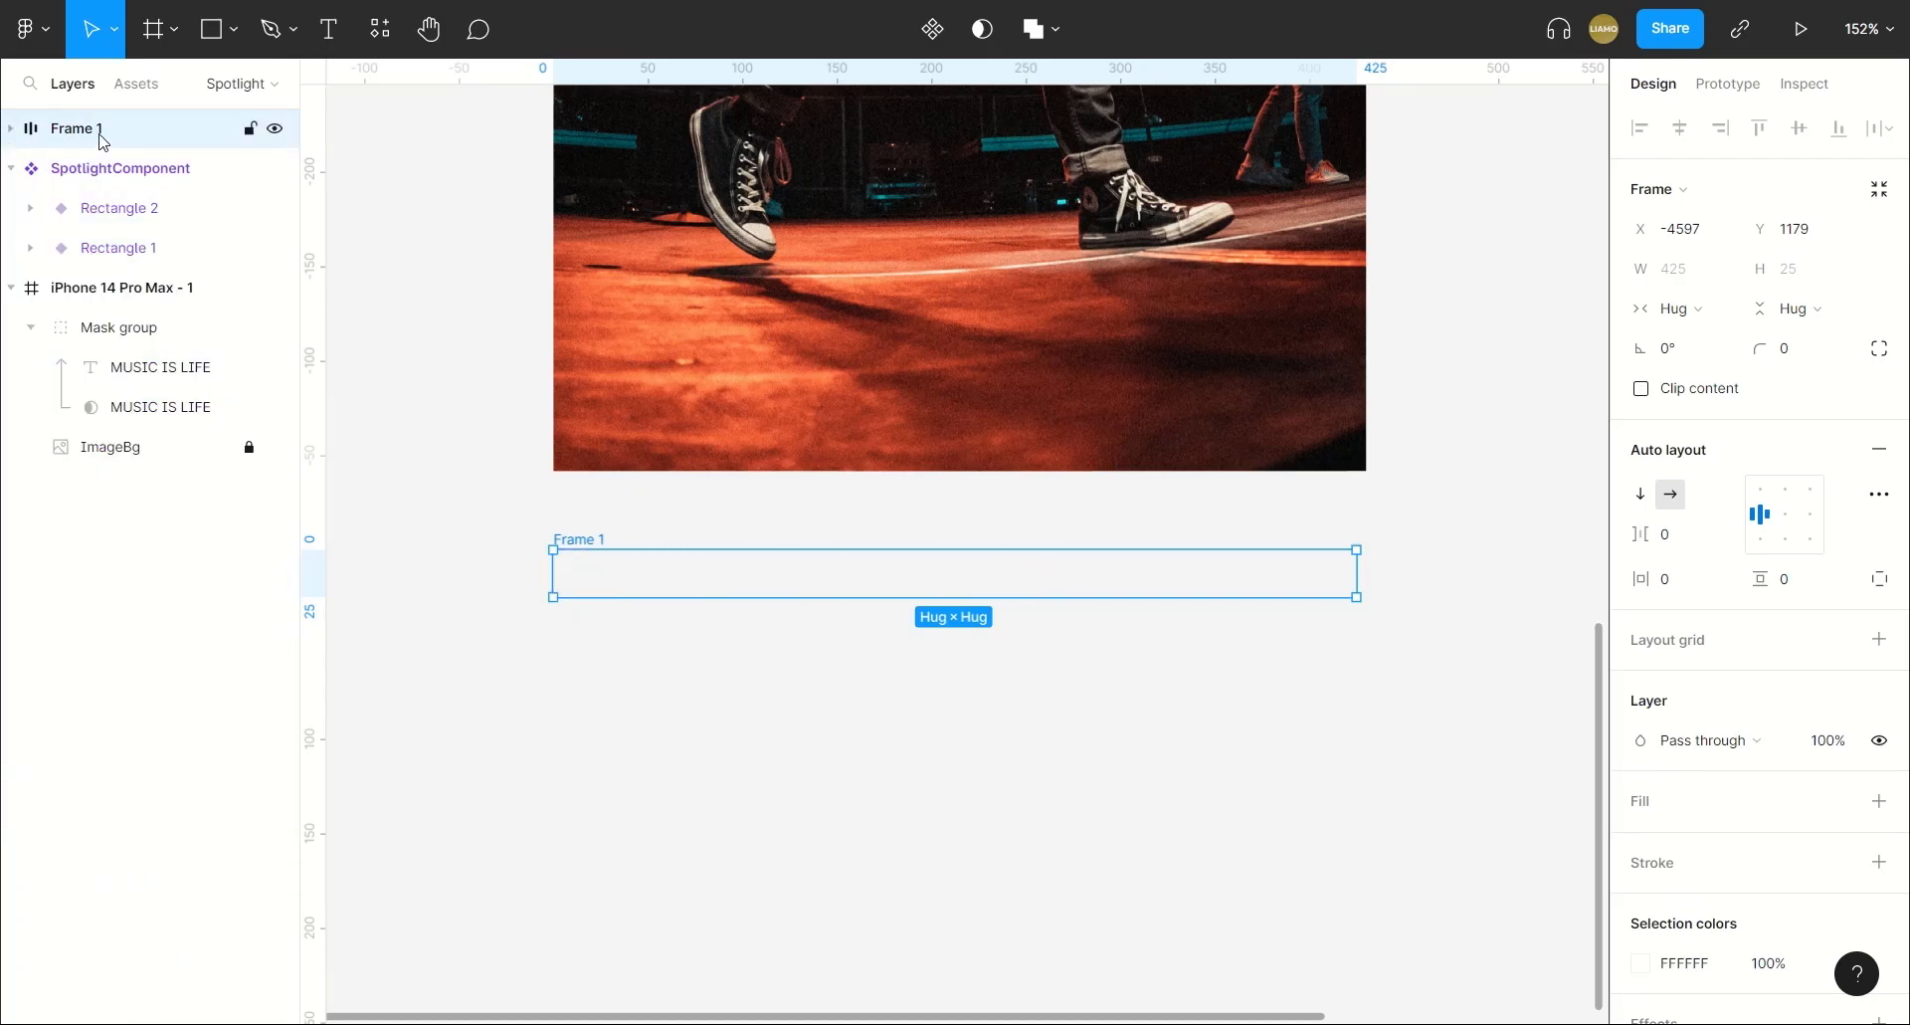
{"action": "key", "text": "ctrl+d"}
{"action": "left_click_drag", "start_coordinate": [754, 547], "coordinate": [557, 618]}
Wrap both row frames in a vertical auto layout with 0 spacing between the rows.
{"action": "left_click", "coordinate": [572, 544], "text": "shift"}
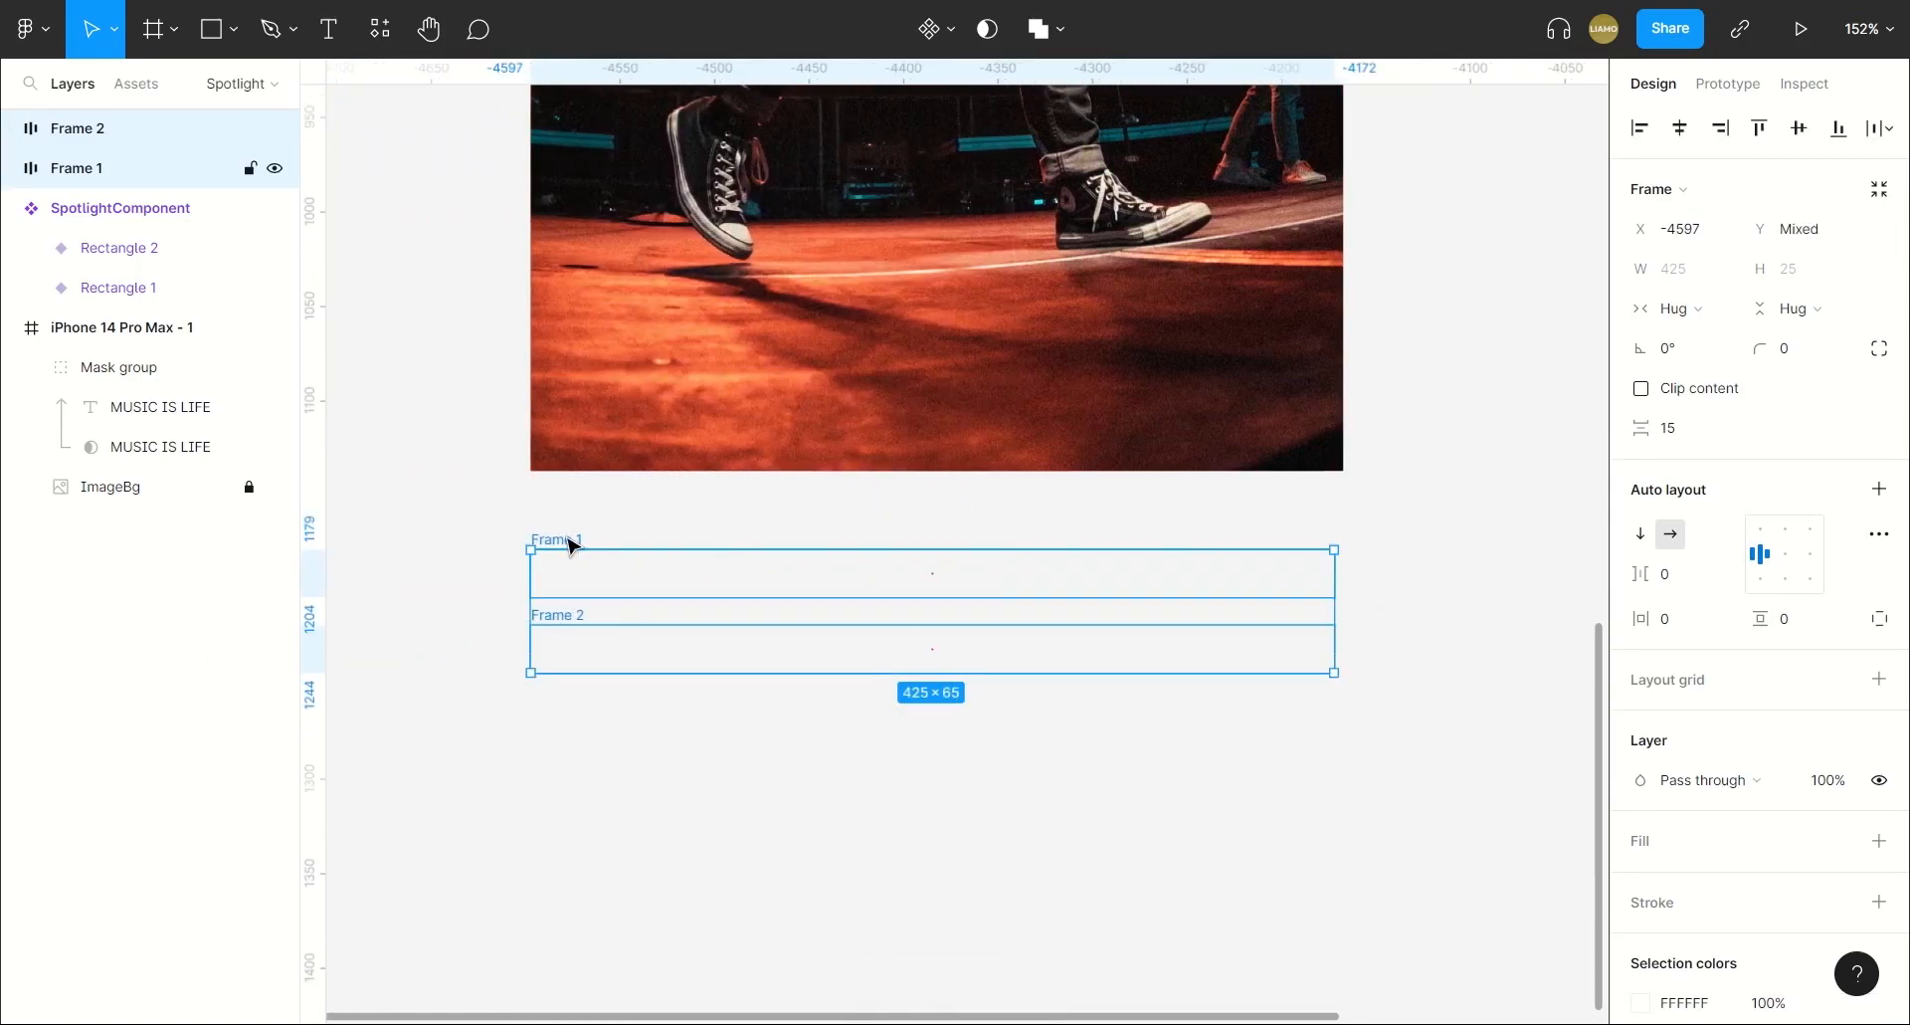
{"action": "key", "text": "shift+a"}
{"action": "left_click", "coordinate": [1707, 549]}
{"action": "type", "text": "0"}
{"action": "key", "text": "Return"}
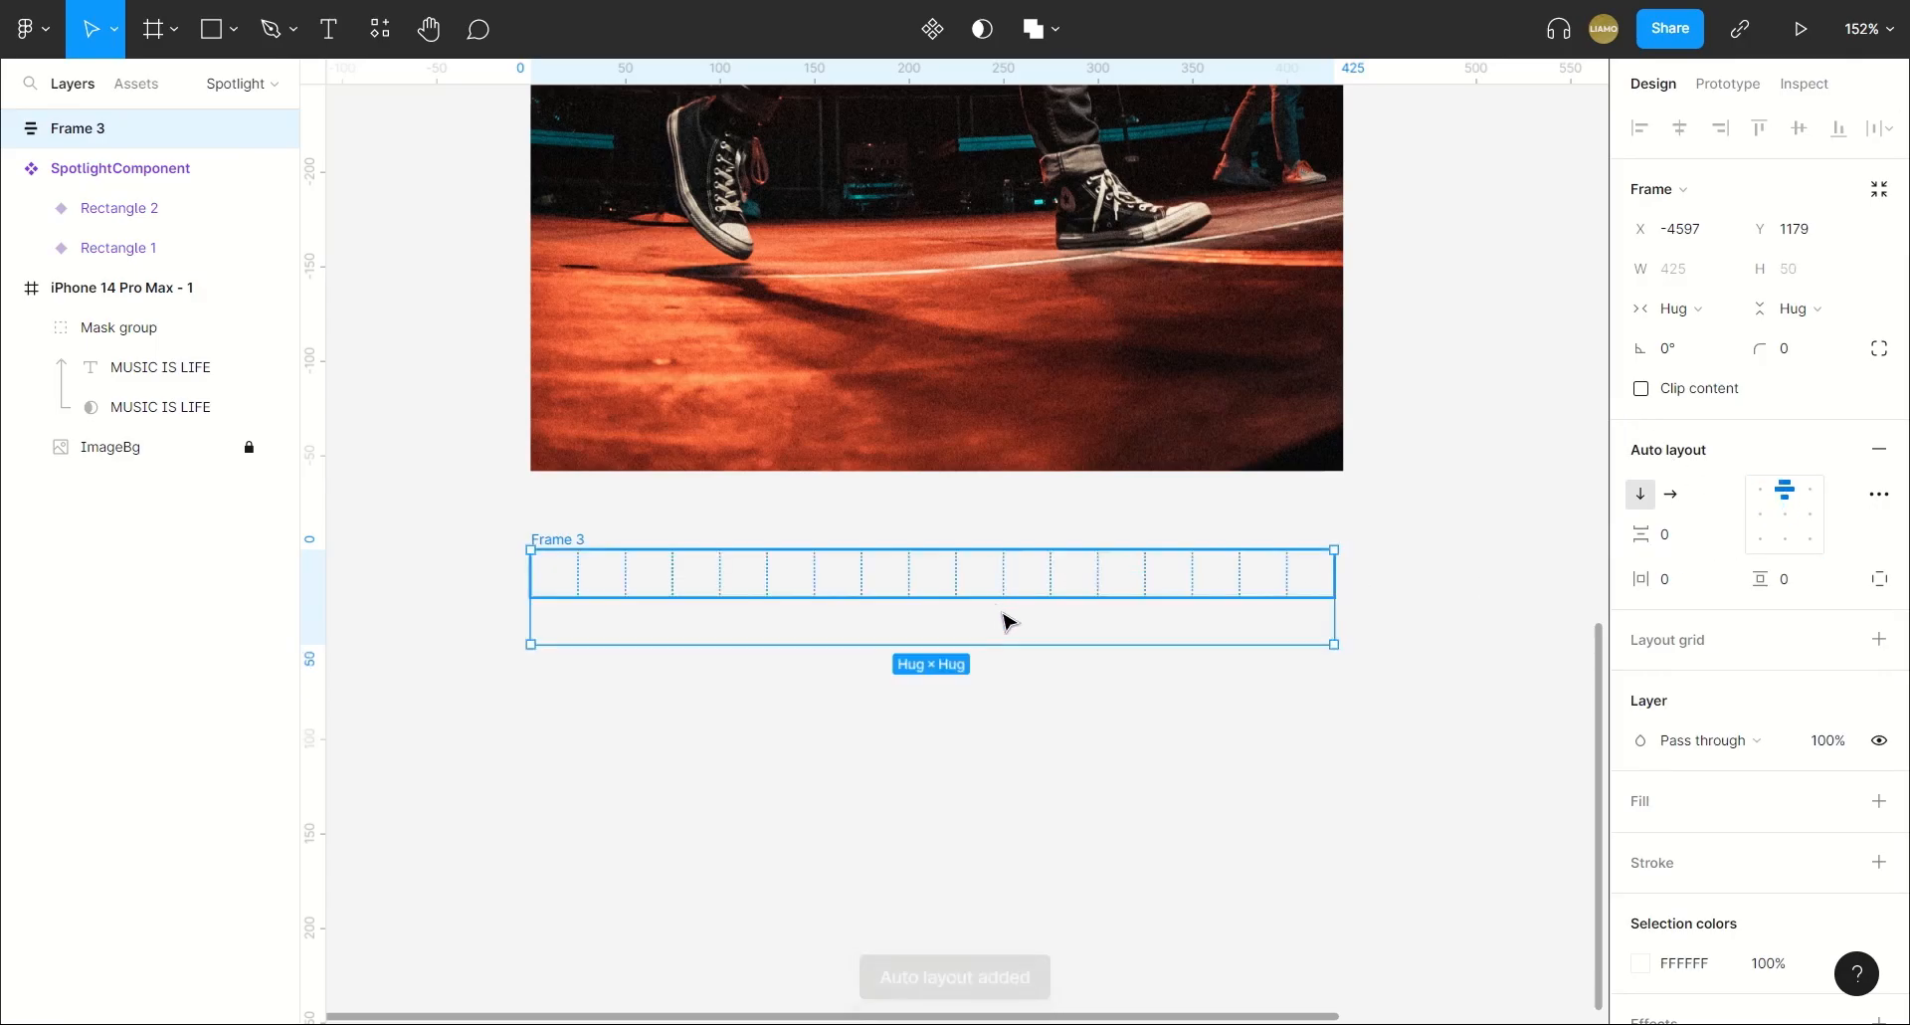
Duplicate the second row inside the vertical auto layout until the stack holds nine rows.
{"action": "left_click", "coordinate": [11, 129]}
{"action": "left_click", "coordinate": [99, 167]}
{"action": "left_click", "coordinate": [108, 207]}
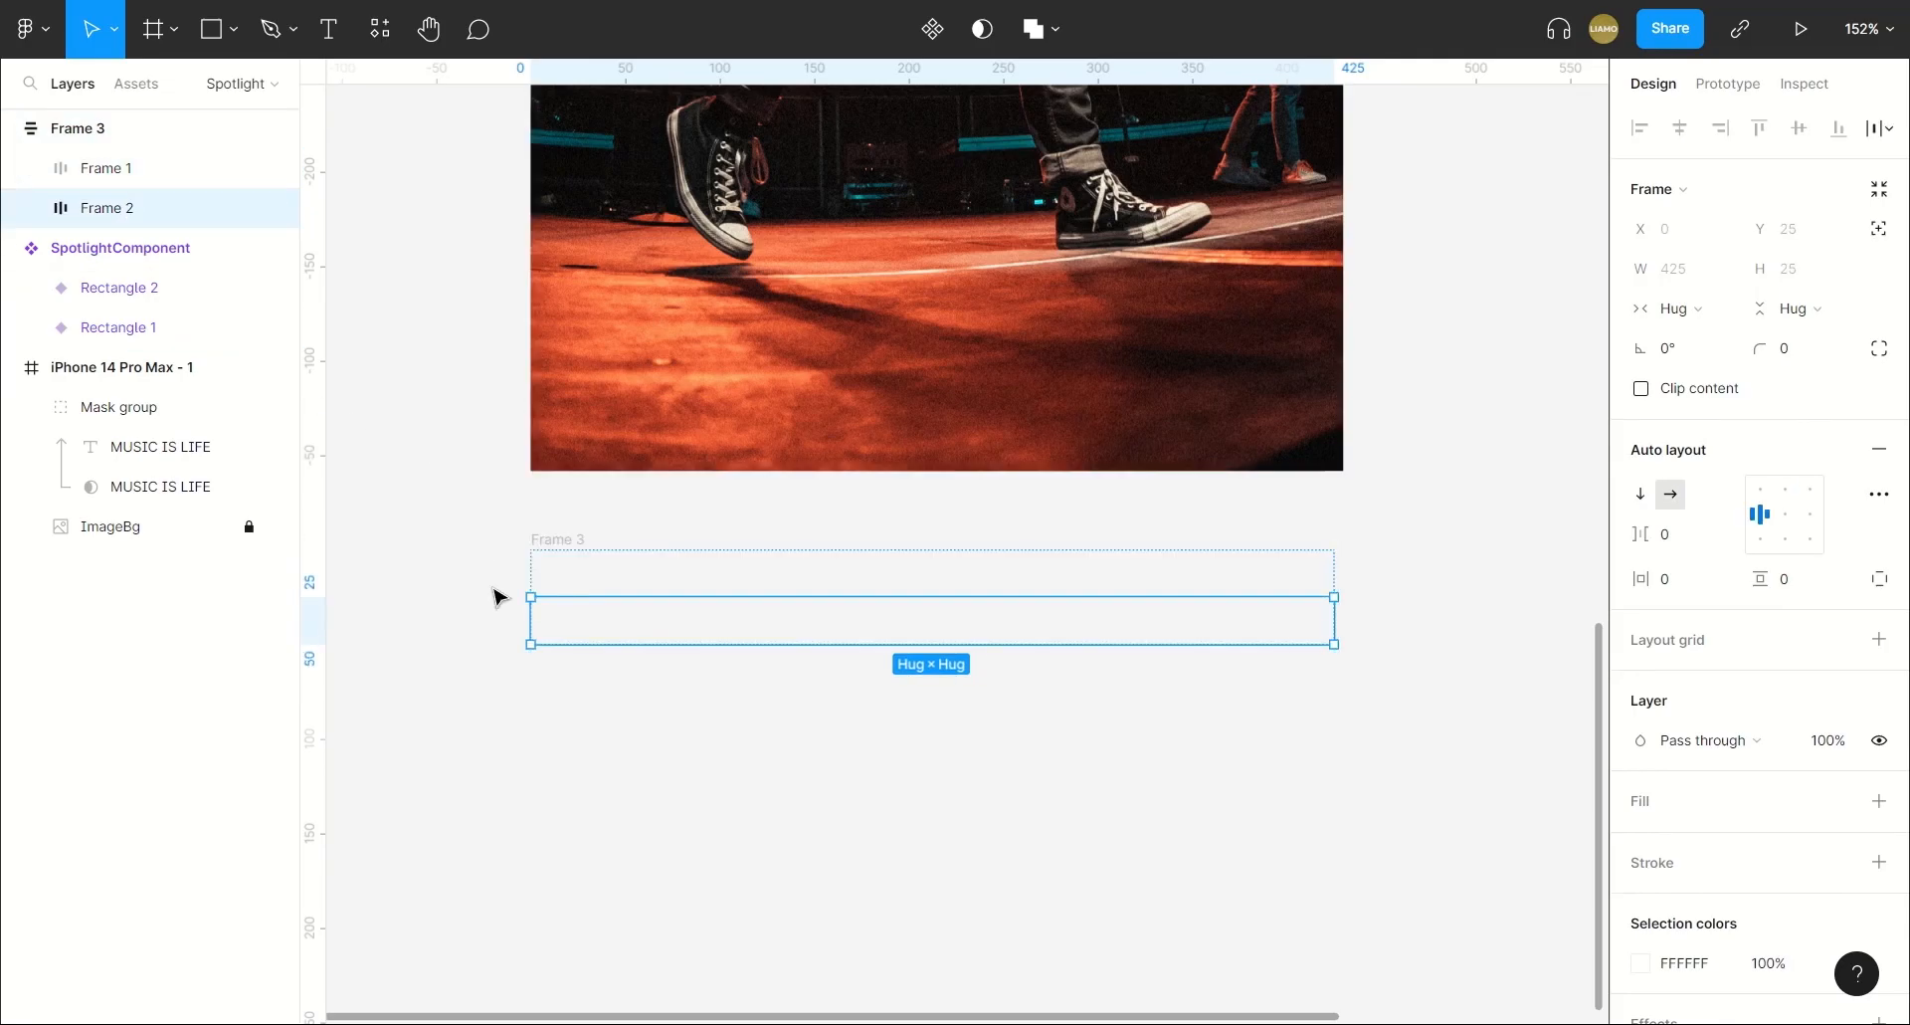
{"action": "key", "text": "ctrl+d"}
{"action": "key", "text": "ctrl+d"}
{"action": "key", "text": "ctrl+d"}
{"action": "key", "text": "ctrl+d"}
{"action": "key", "text": "ctrl+d"}
{"action": "key", "text": "ctrl+d"}
{"action": "key", "text": "ctrl+d"}
{"action": "left_click", "coordinate": [1467, 550]}
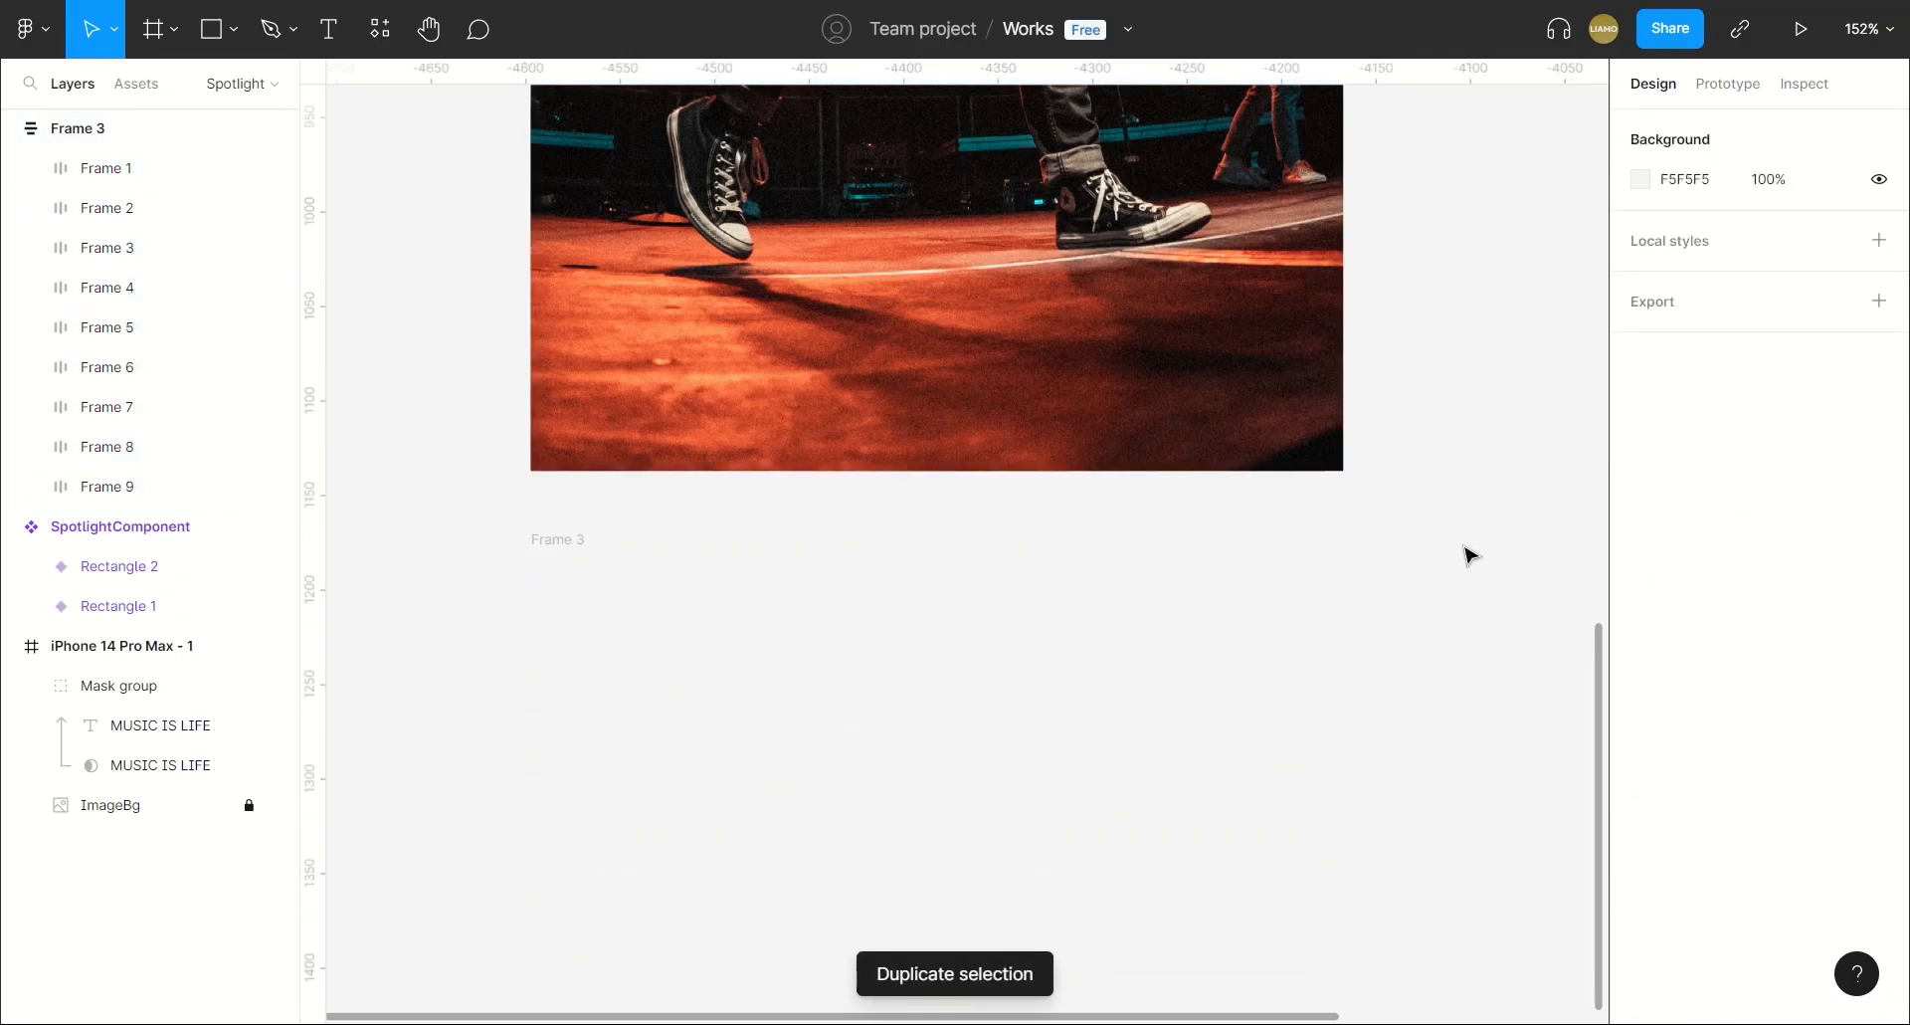
Rename the outer frame holding the nine rows as Spotlight.
{"action": "scroll", "coordinate": [1467, 550], "scroll_direction": "down", "scroll_amount": 3}
{"action": "scroll", "coordinate": [1467, 553], "scroll_direction": "down", "scroll_amount": 2}
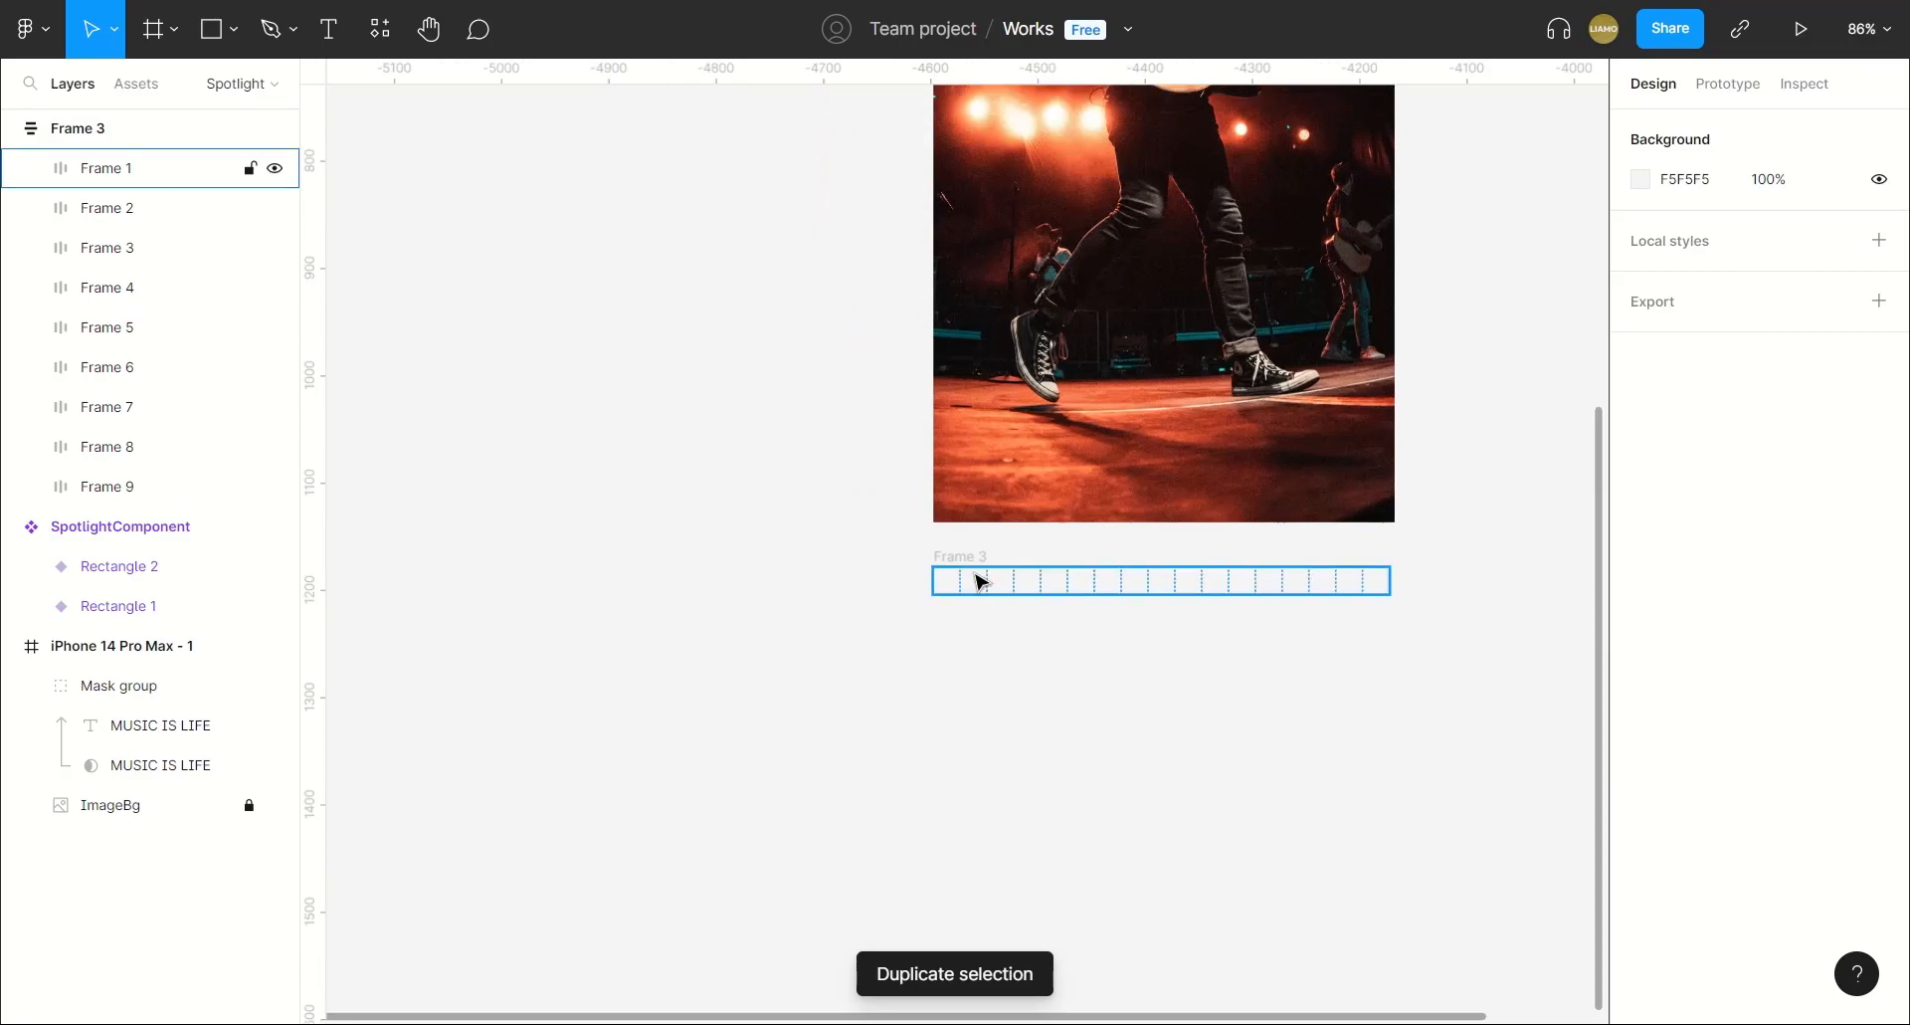
{"action": "left_click", "coordinate": [961, 557]}
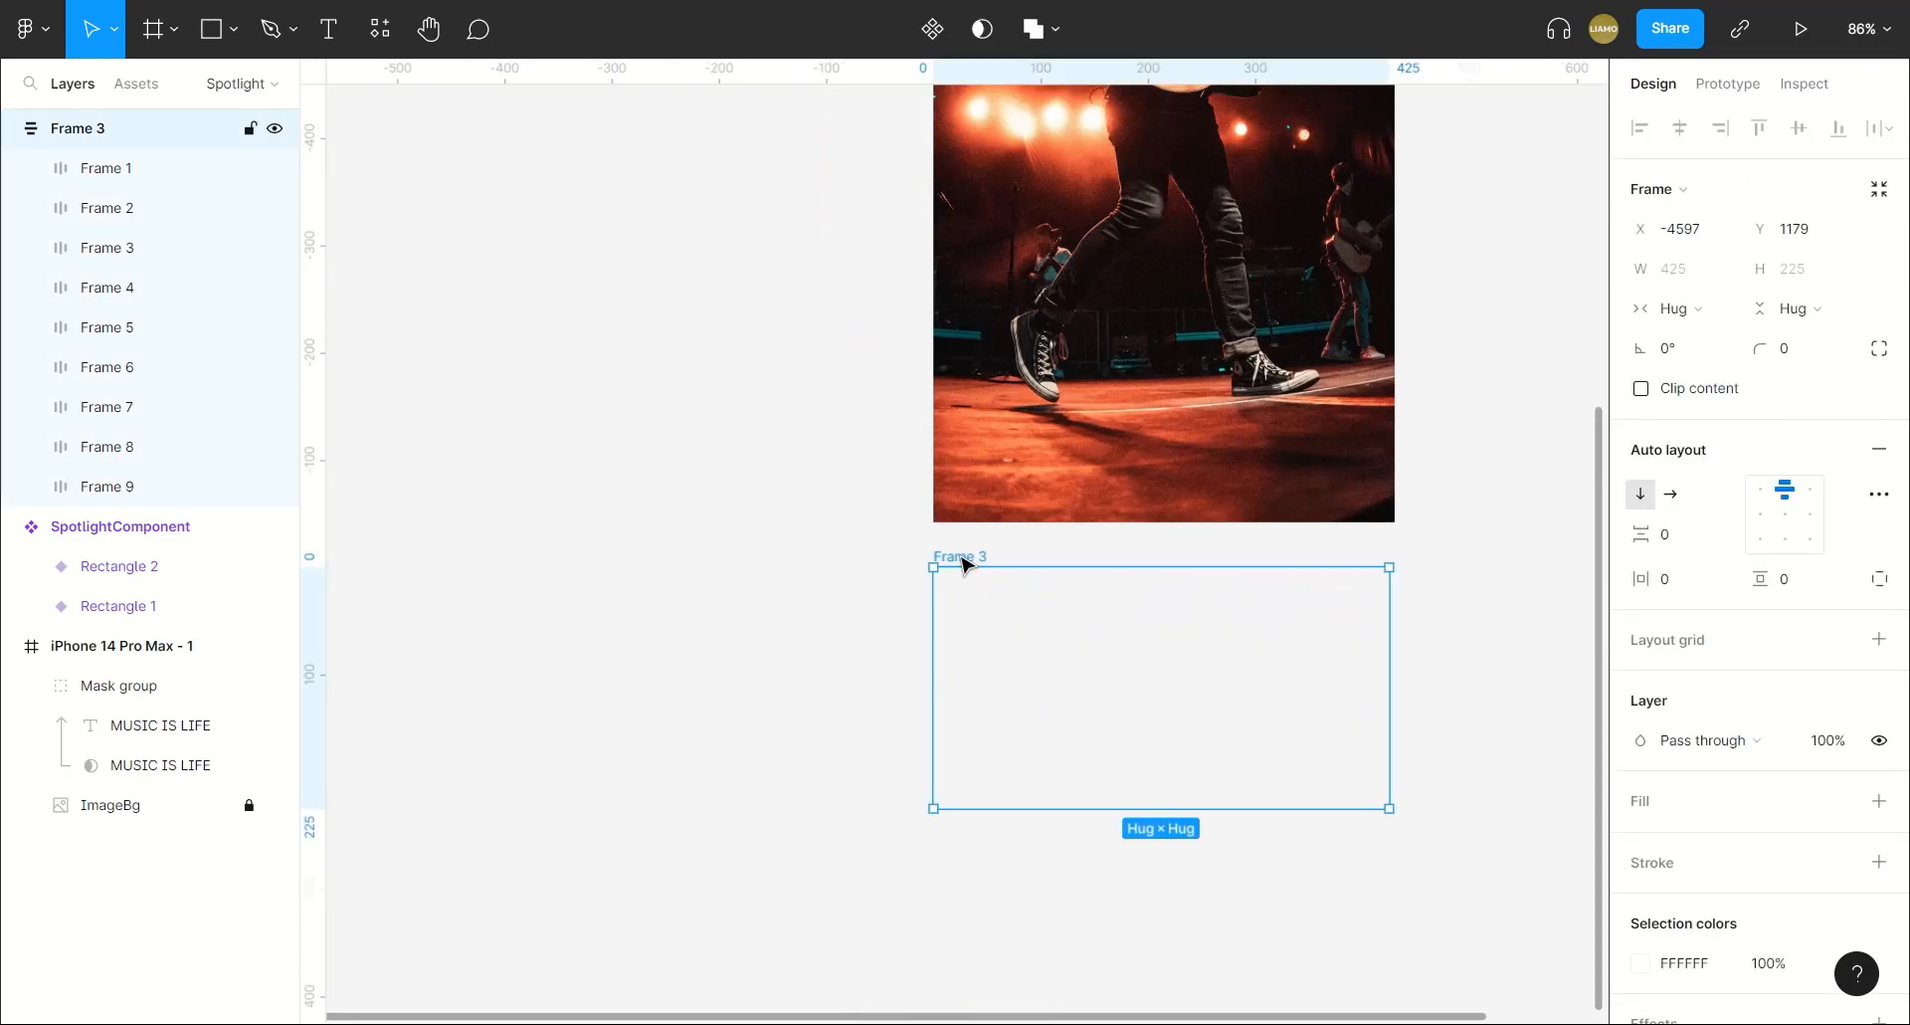
{"action": "double_click", "coordinate": [87, 129]}
{"action": "type", "text": "Spotlig"}
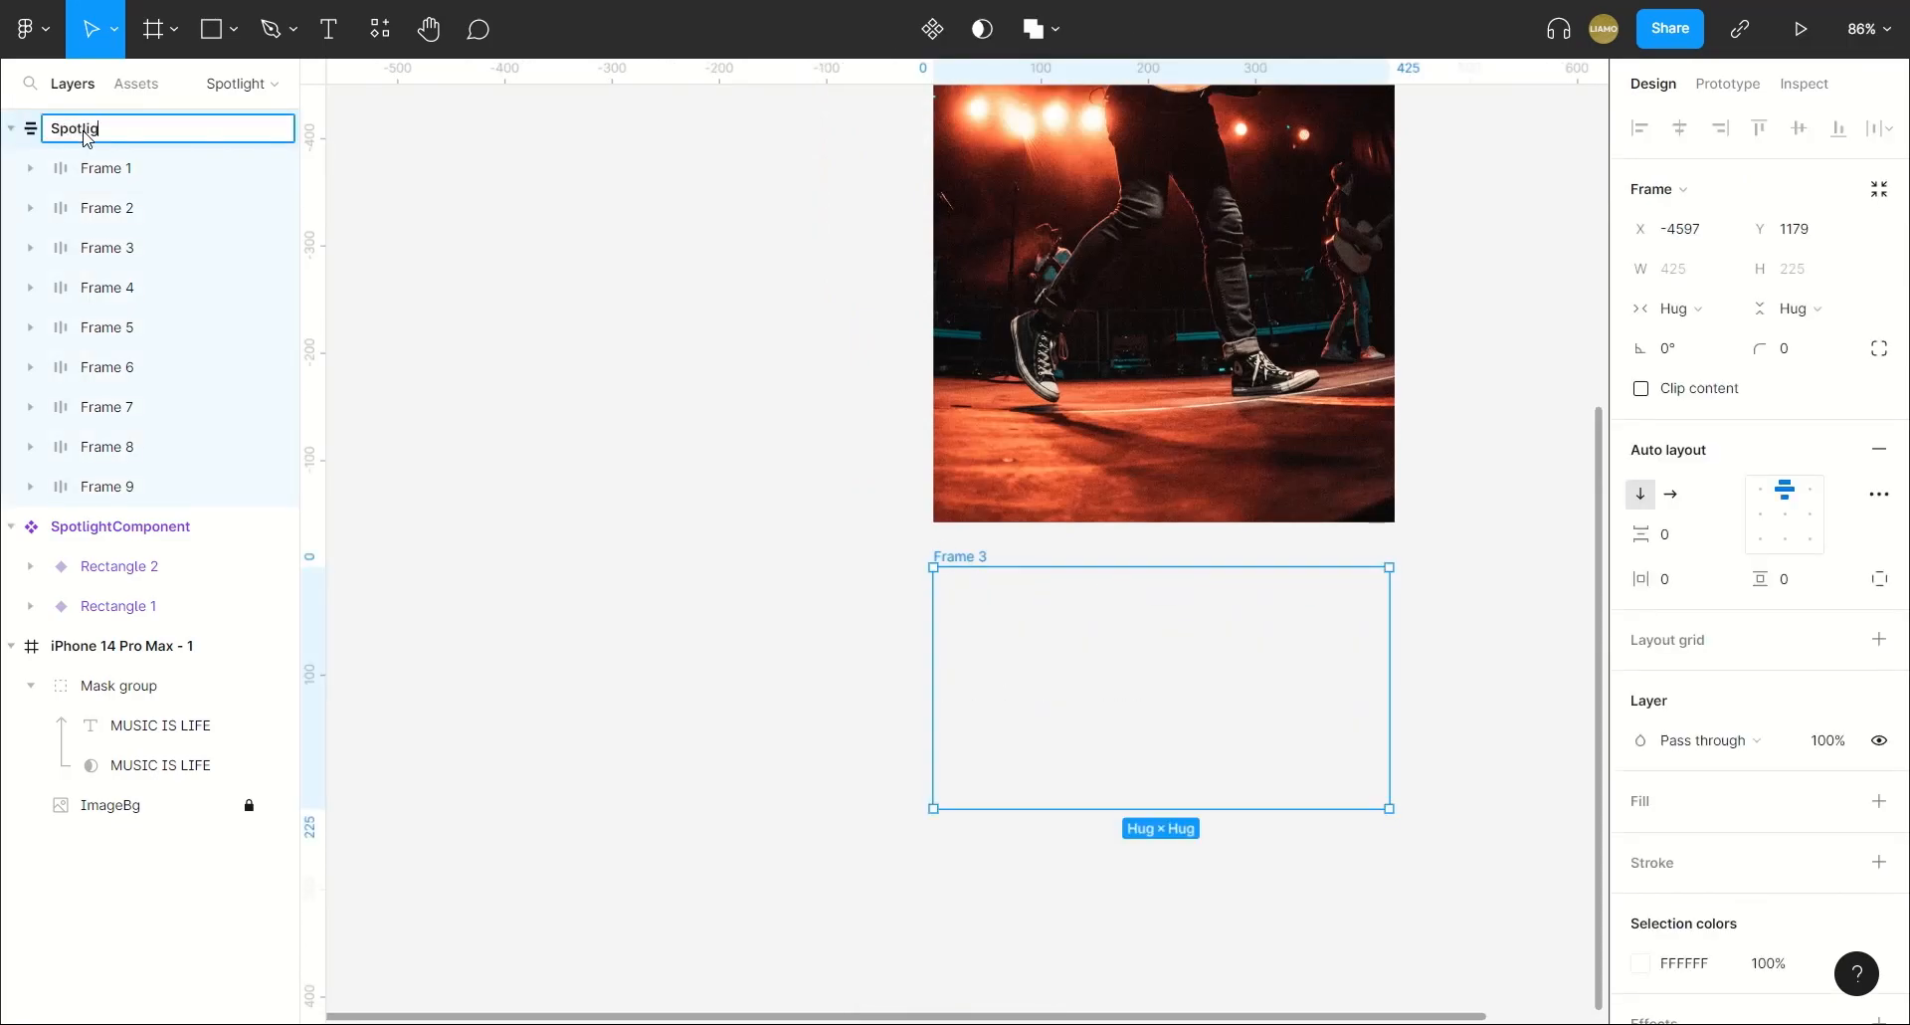
{"action": "type", "text": "ht"}
{"action": "key", "text": "Return"}
Move the Spotlight frame onto the phone frame over the MUSIC IS LIFE text, centred horizontally at X 2, Y 66.
{"action": "scroll", "coordinate": [1489, 712], "scroll_direction": "up", "scroll_amount": 1}
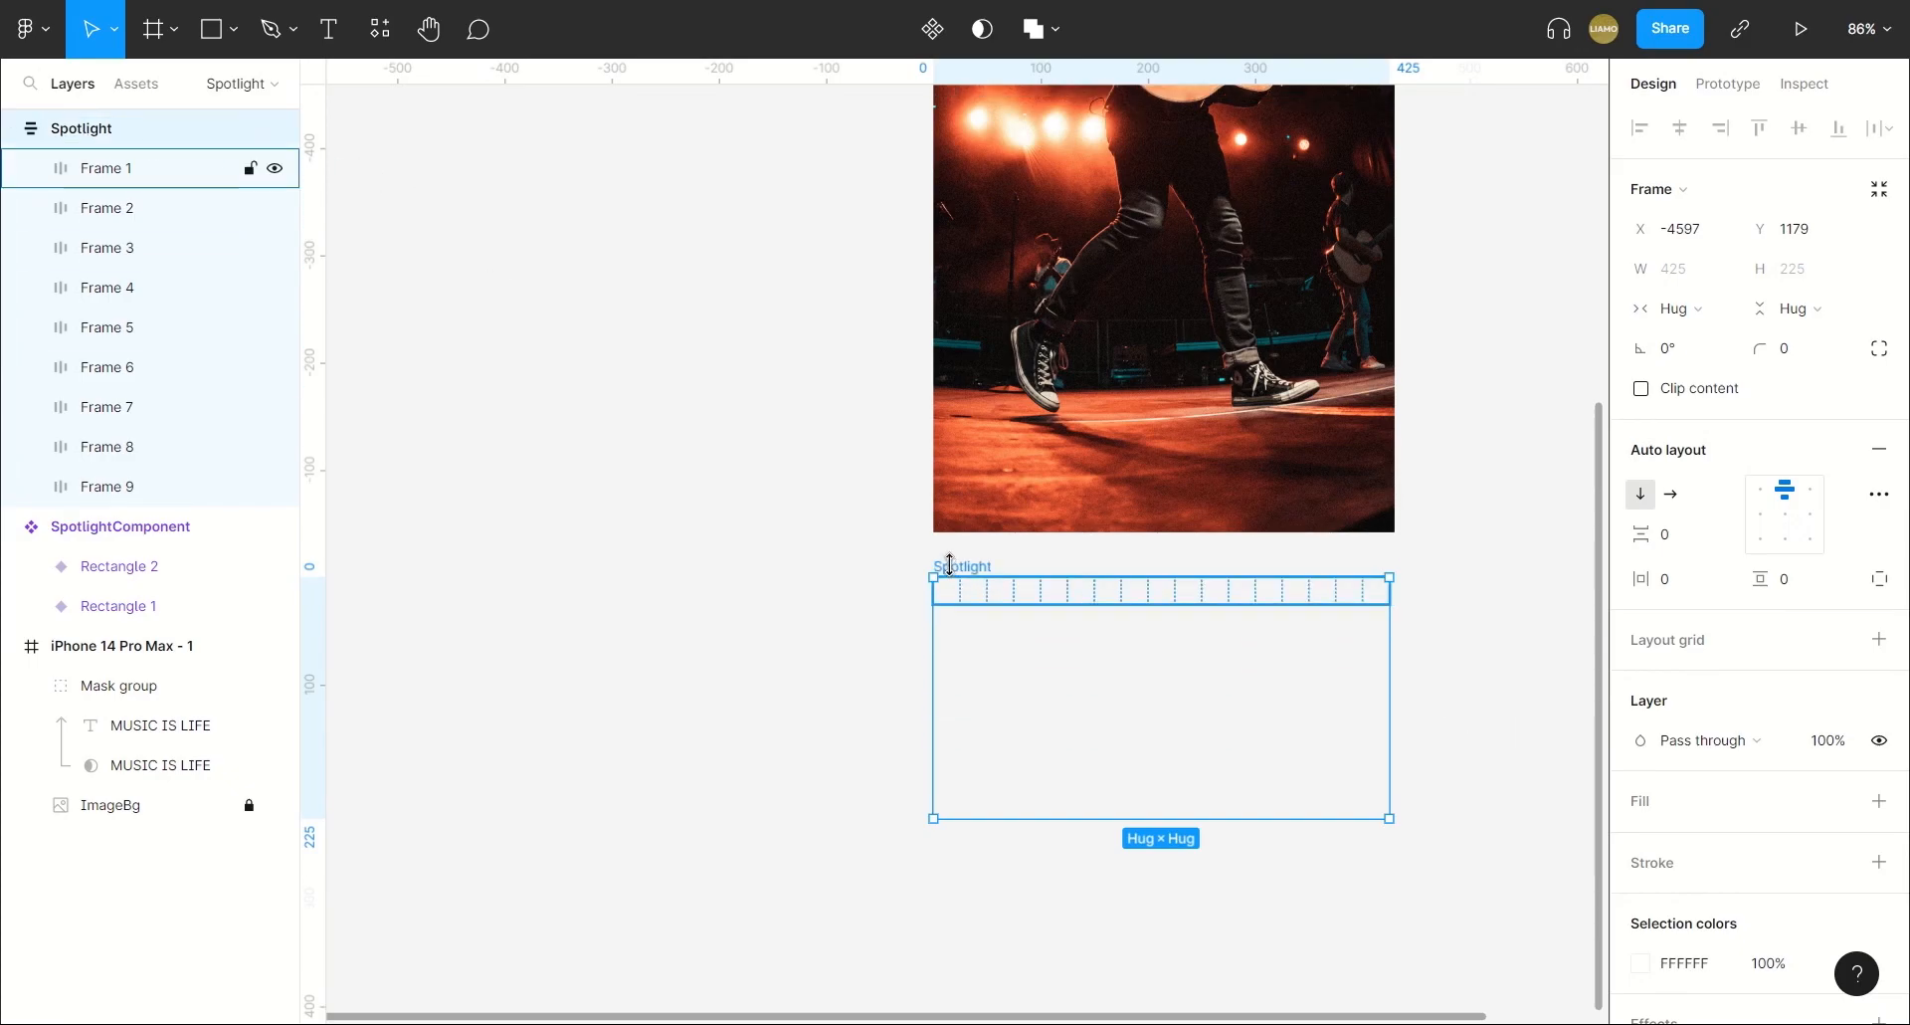
{"action": "left_click_drag", "start_coordinate": [964, 568], "coordinate": [995, 310]}
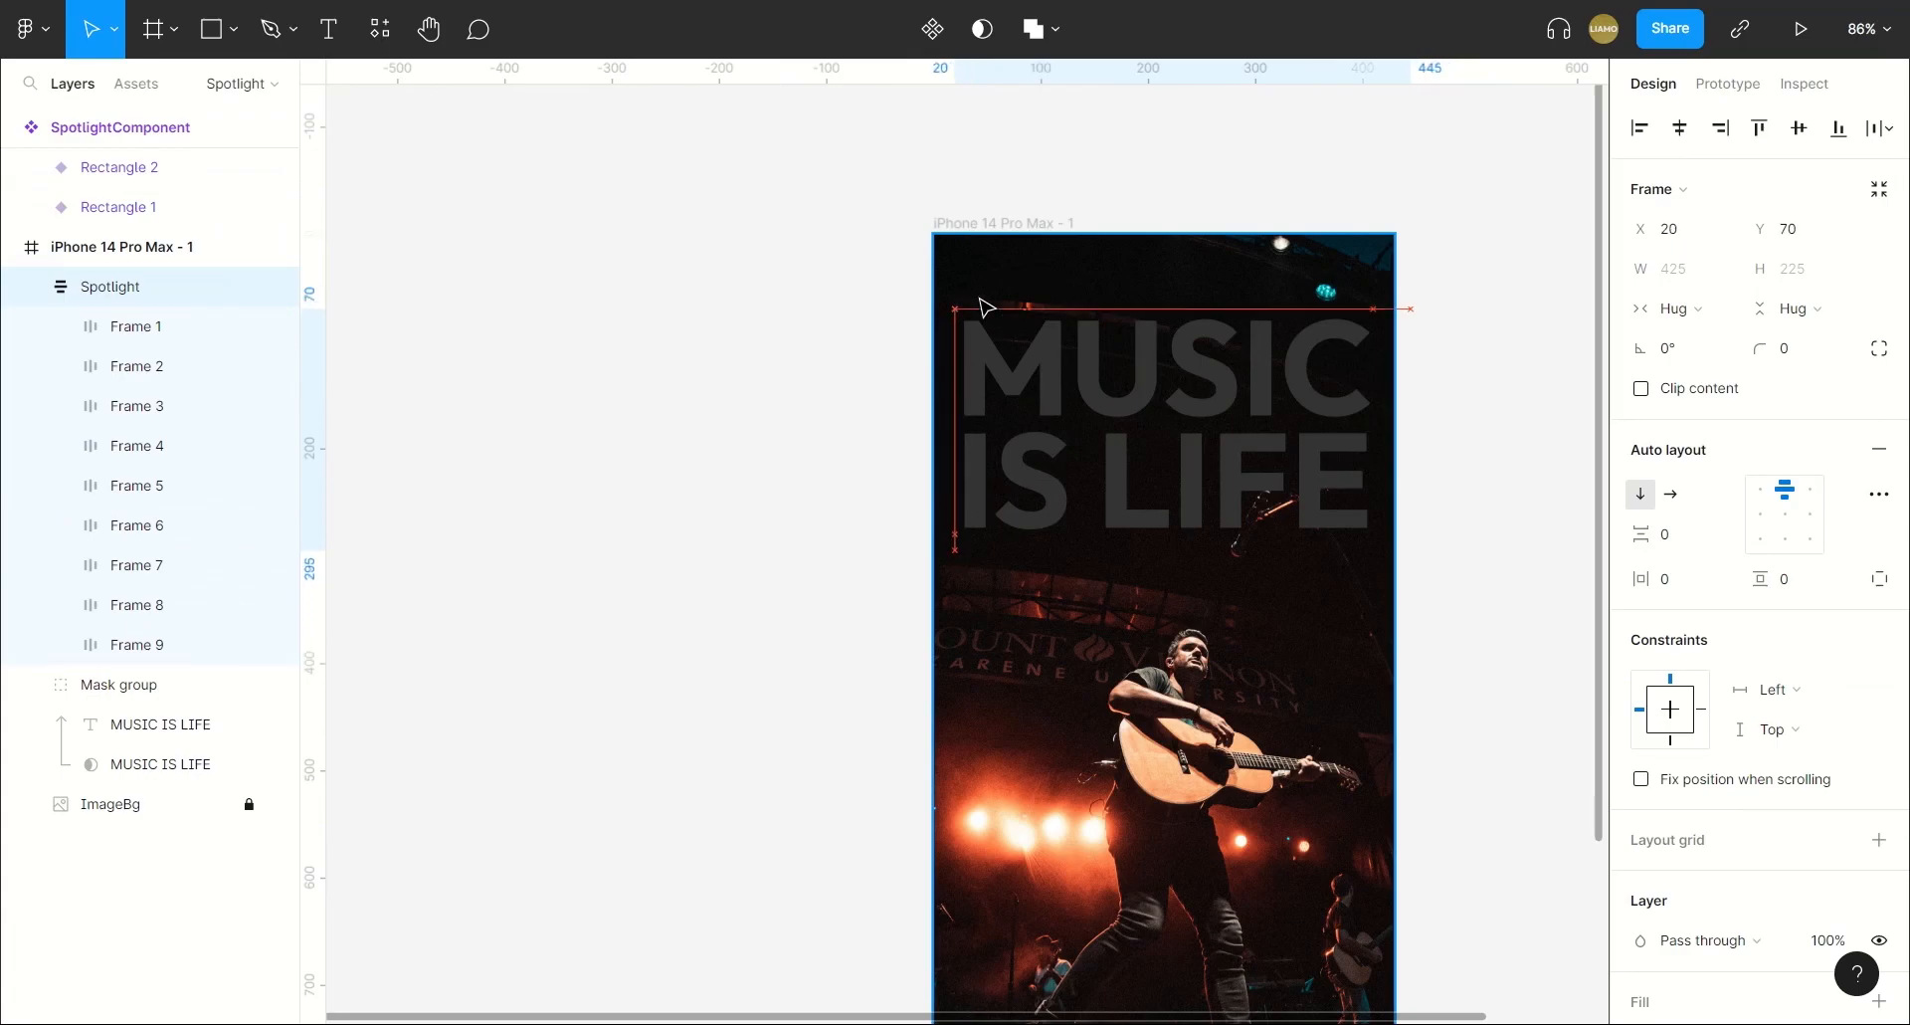
{"action": "key", "text": "Up"}
{"action": "key", "text": "Left"}
{"action": "key", "text": "Left"}
{"action": "key", "text": "Left"}
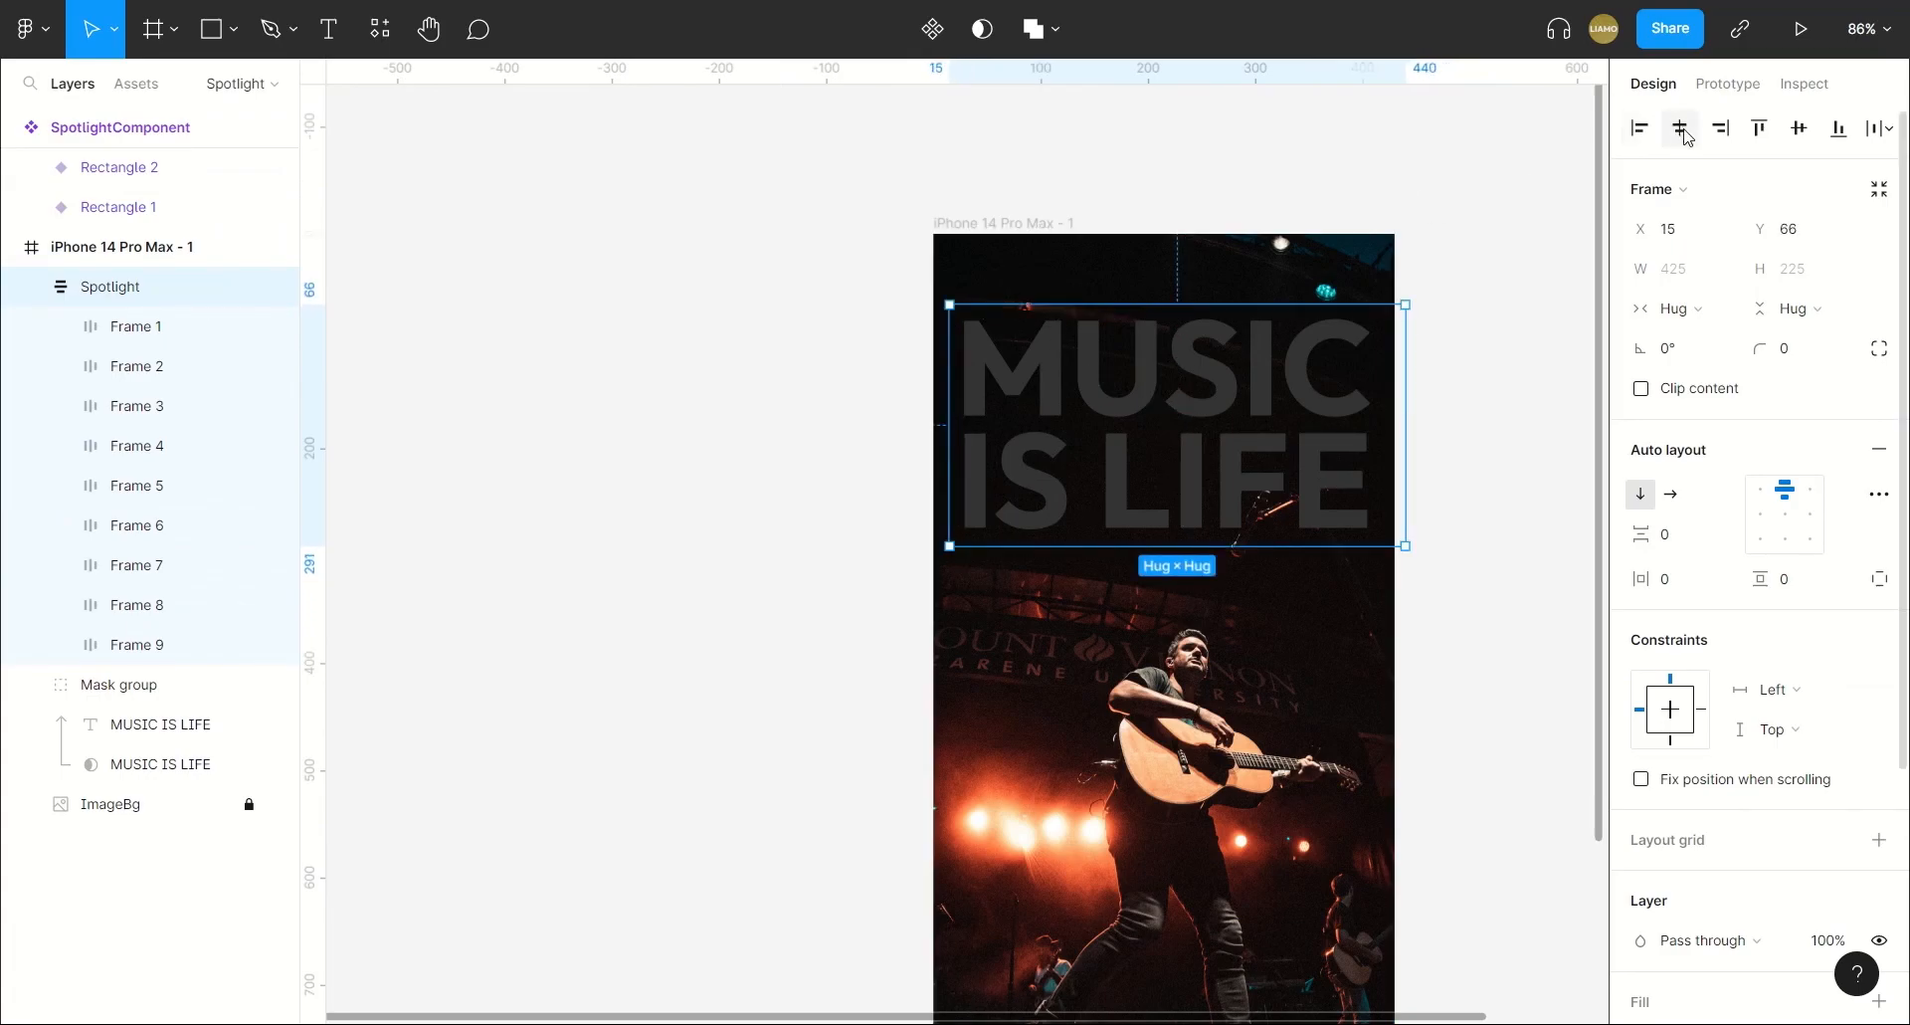
{"action": "key", "text": "Left"}
{"action": "key", "text": "Left"}
{"action": "key", "text": "Left"}
{"action": "key", "text": "Left"}
{"action": "key", "text": "Left"}
{"action": "key", "text": "Left"}
{"action": "key", "text": "Left"}
{"action": "key", "text": "Left"}
{"action": "key", "text": "Left"}
{"action": "key", "text": "Left"}
{"action": "key", "text": "Left"}
{"action": "key", "text": "Left"}
{"action": "key", "text": "Left"}
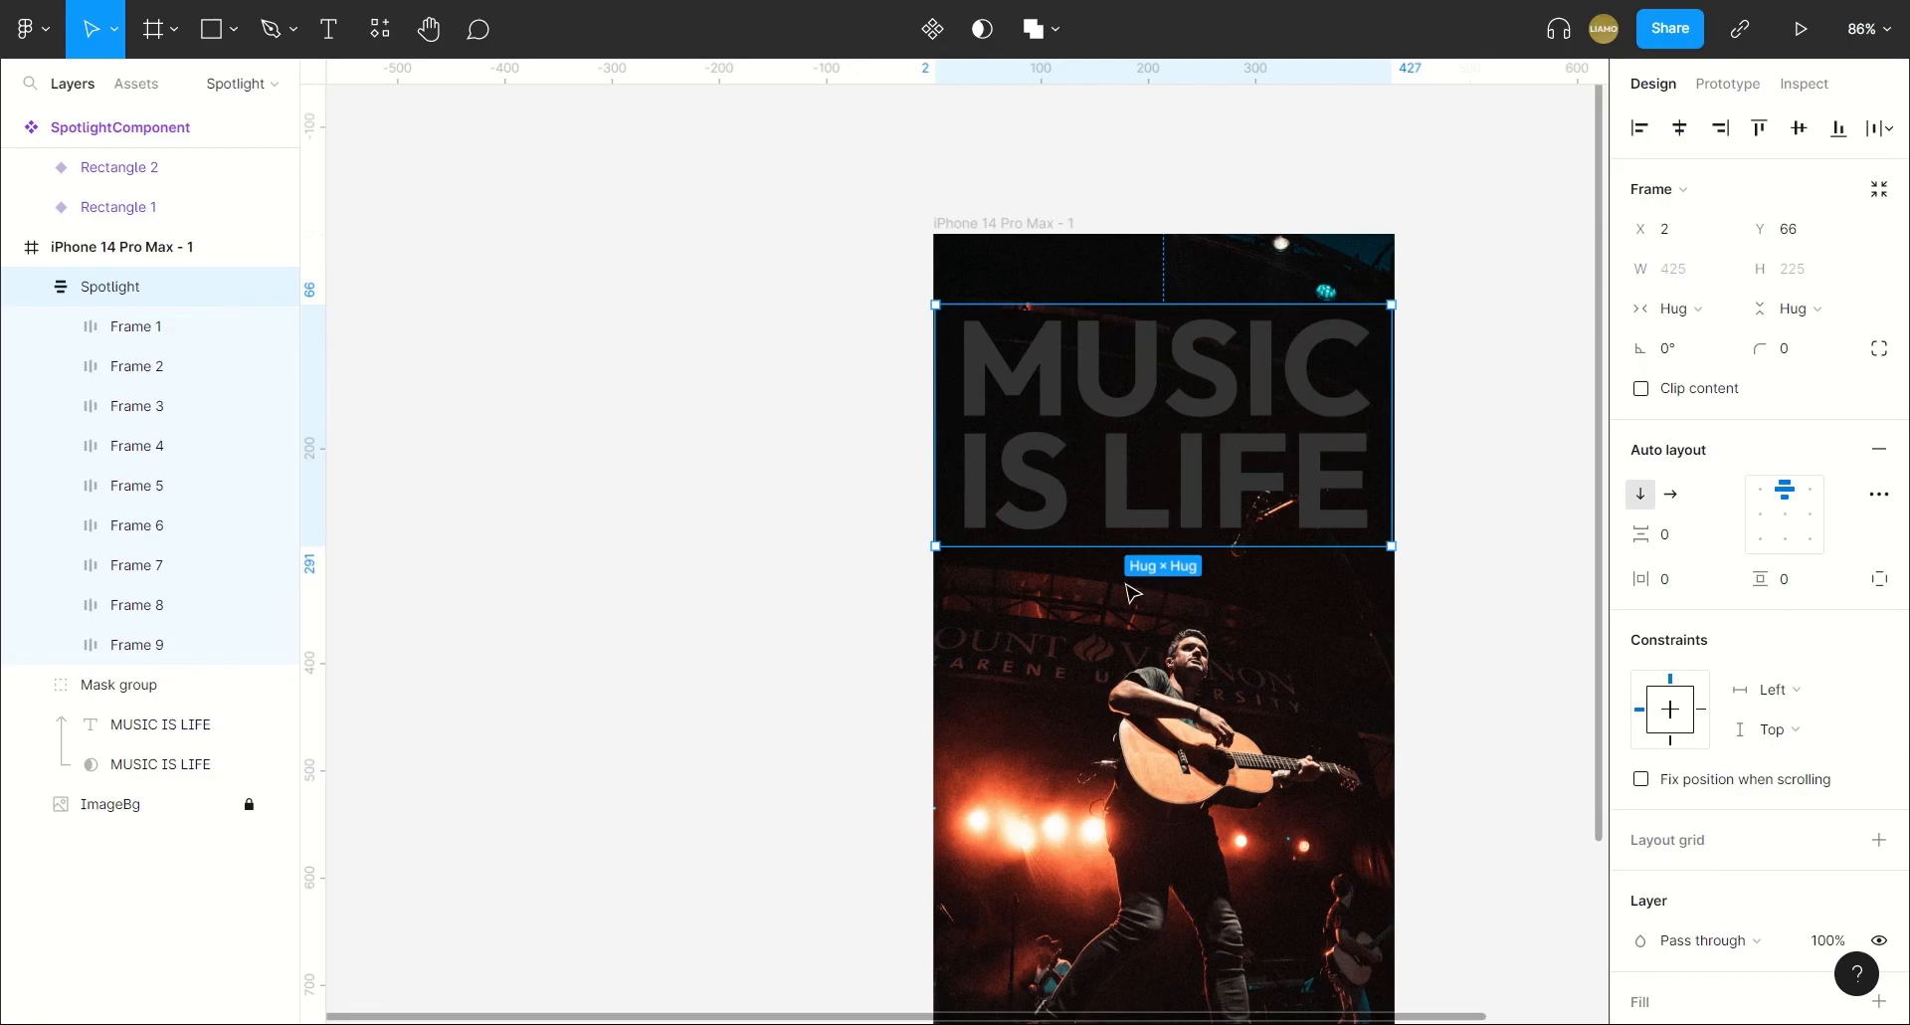
Collapse the Spotlight frame and move it into the Mask group, above both MUSIC IS LIFE layers.
{"action": "left_click", "coordinate": [38, 286]}
{"action": "left_click_drag", "start_coordinate": [42, 289], "coordinate": [113, 344]}
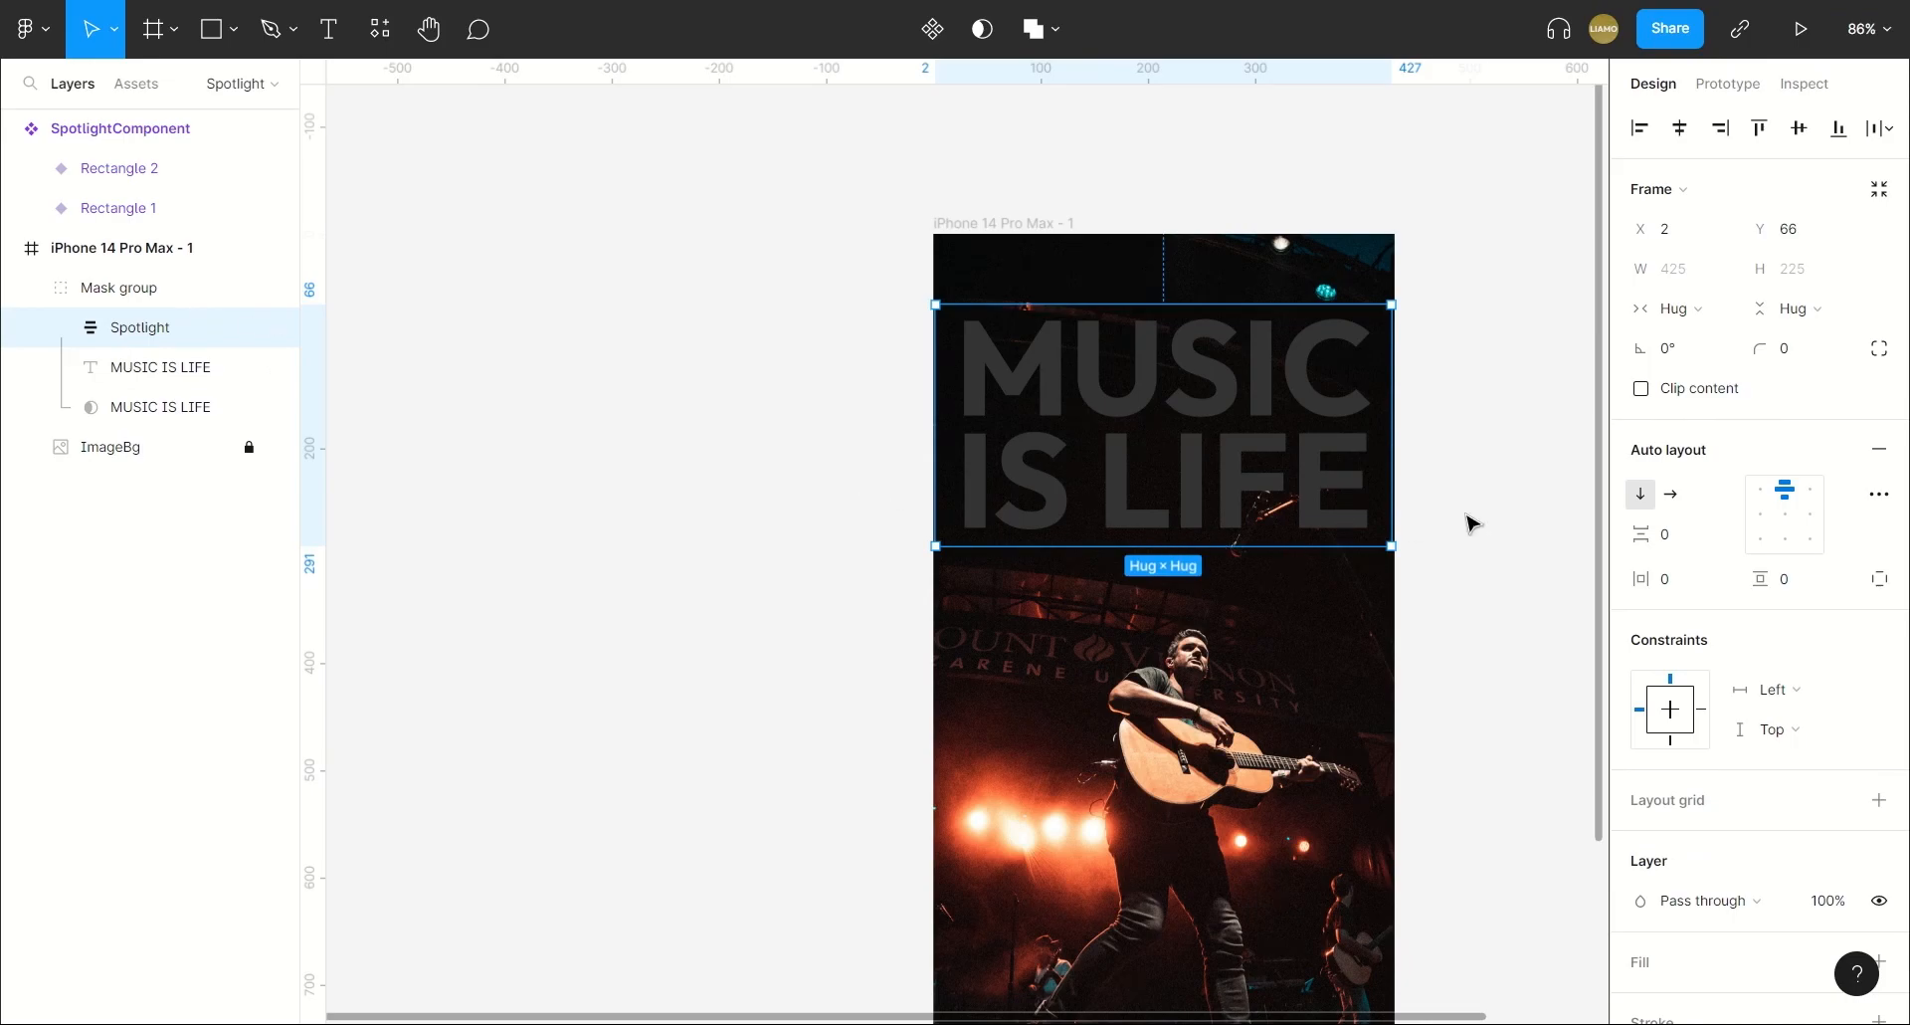
{"action": "scroll", "coordinate": [1462, 522], "scroll_direction": "down", "scroll_amount": 3}
{"action": "scroll", "coordinate": [1476, 516], "scroll_direction": "down", "scroll_amount": 2}
{"action": "left_click_drag", "start_coordinate": [1373, 533], "coordinate": [1180, 472]}
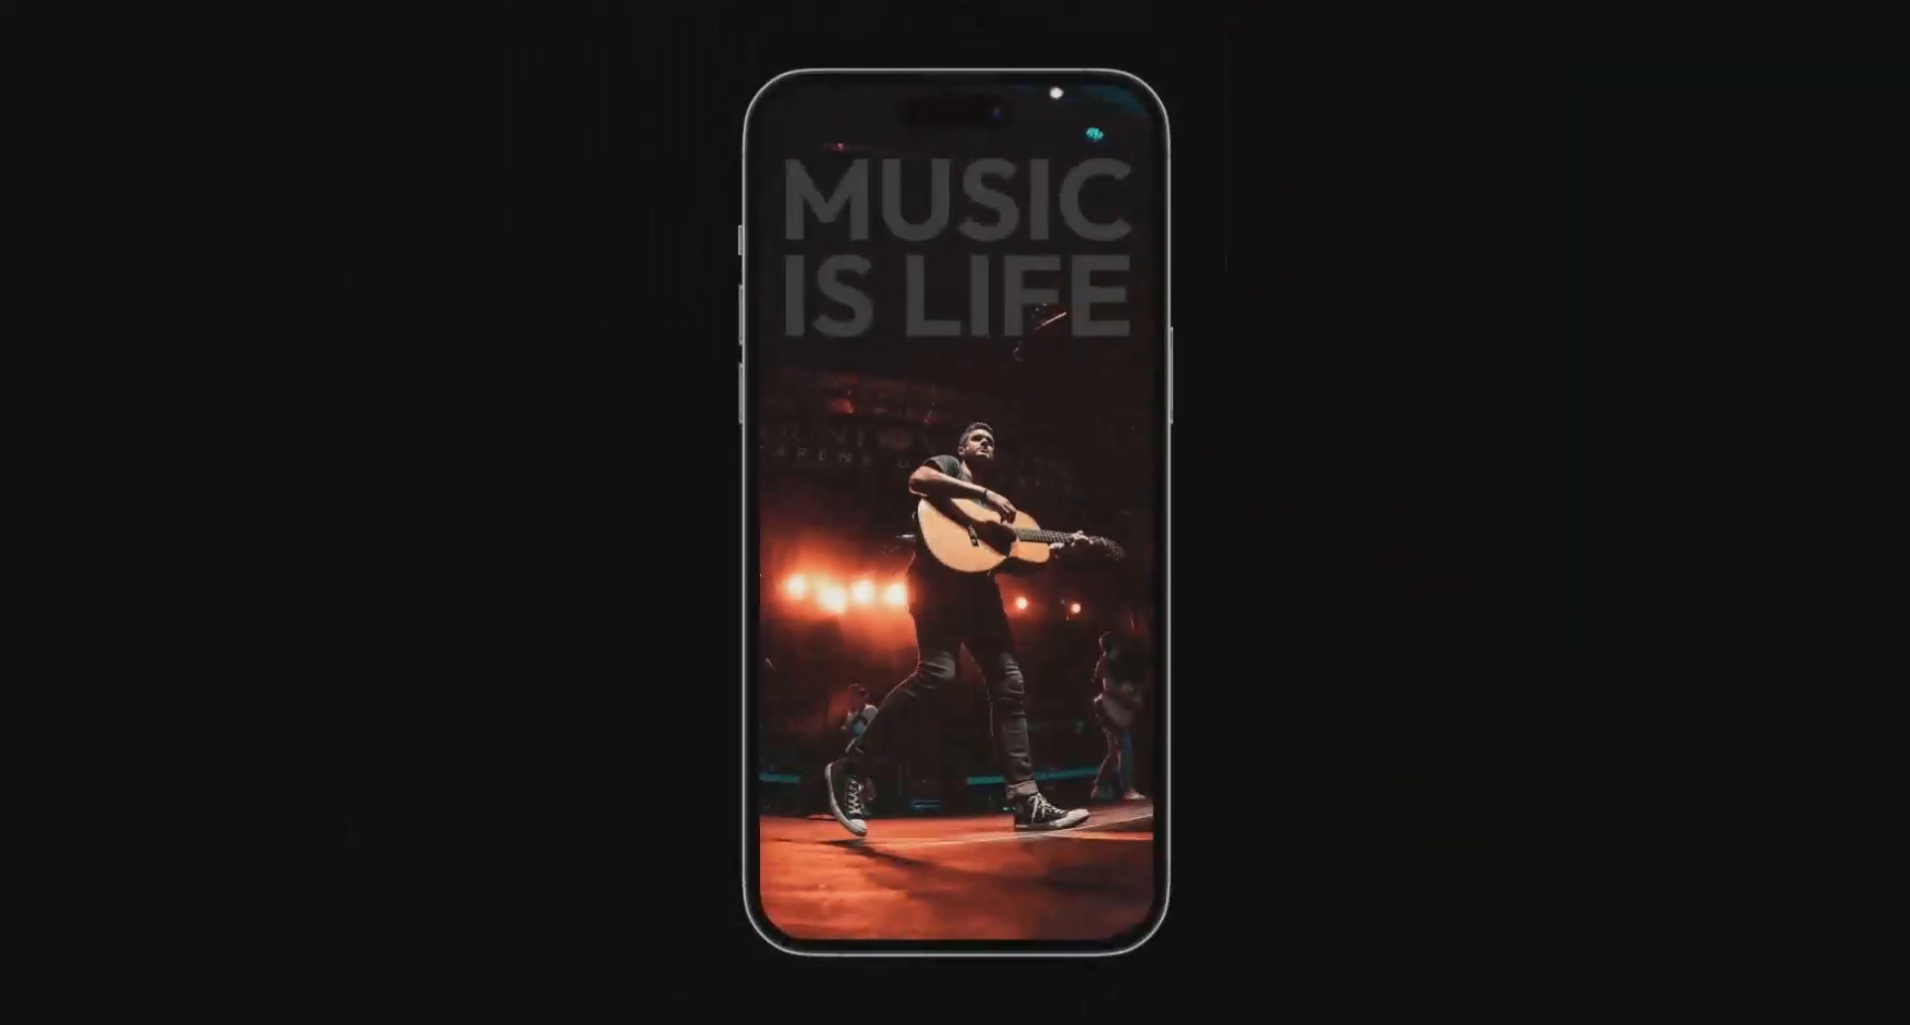